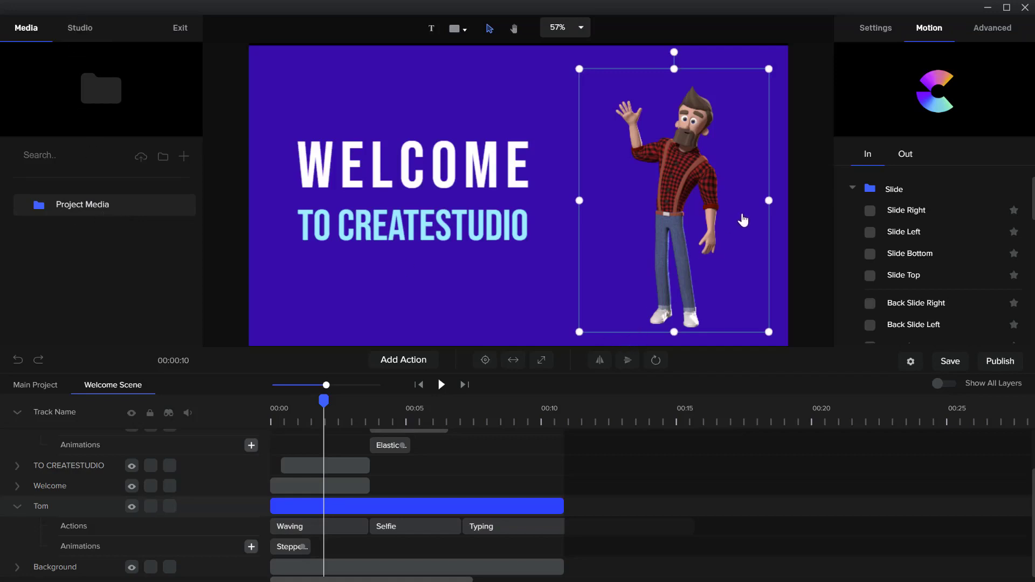
Show the character's settings, return from the Welcome Scene to the main project, and exit to the project list.
click(876, 29)
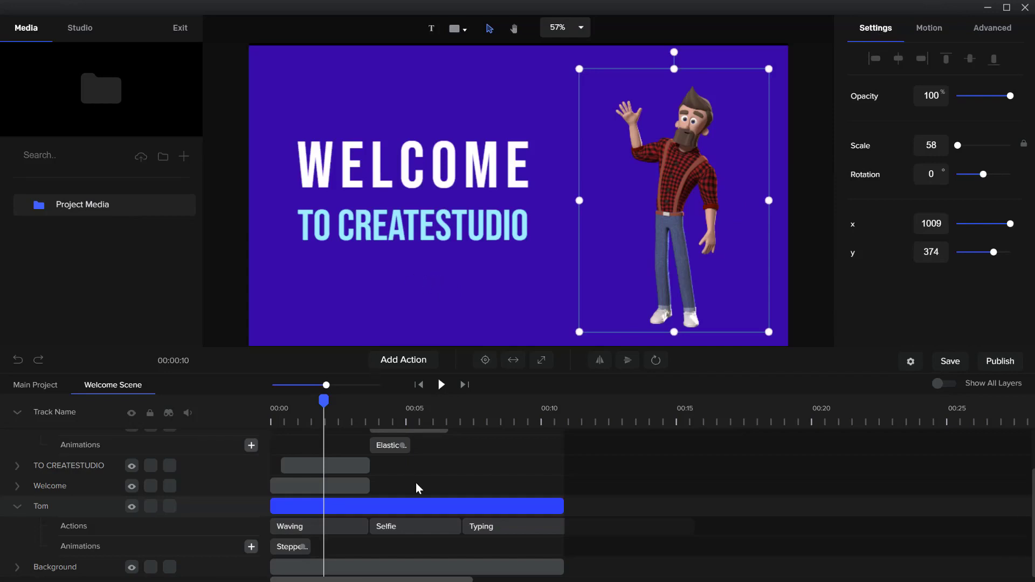
scroll(415, 484, up, 2)
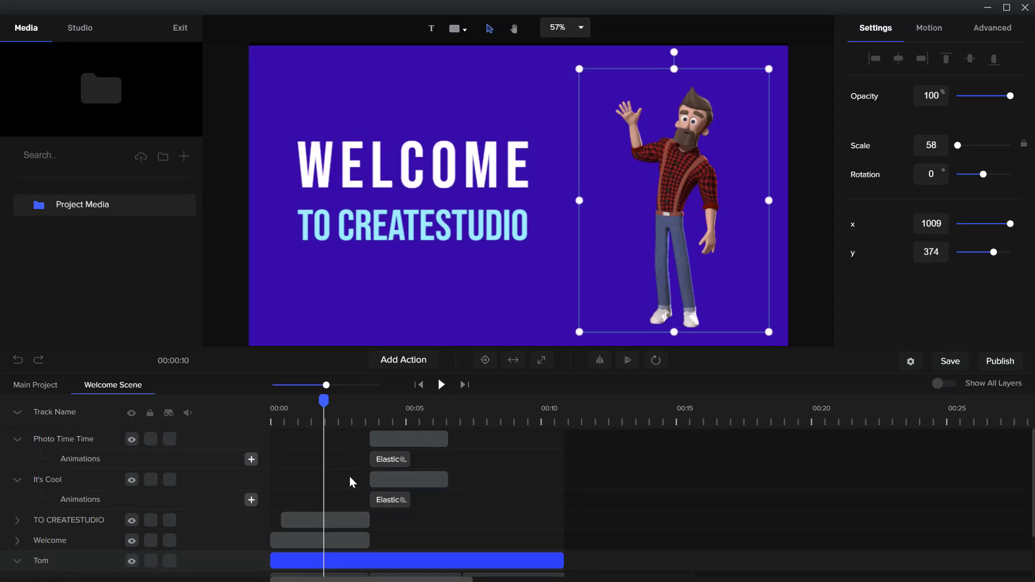
click(41, 389)
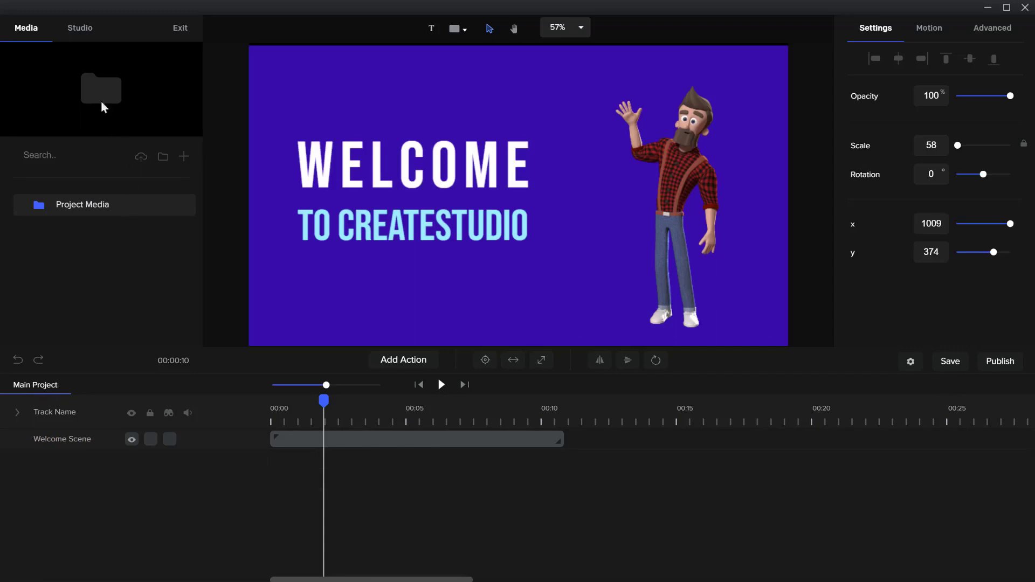
click(176, 29)
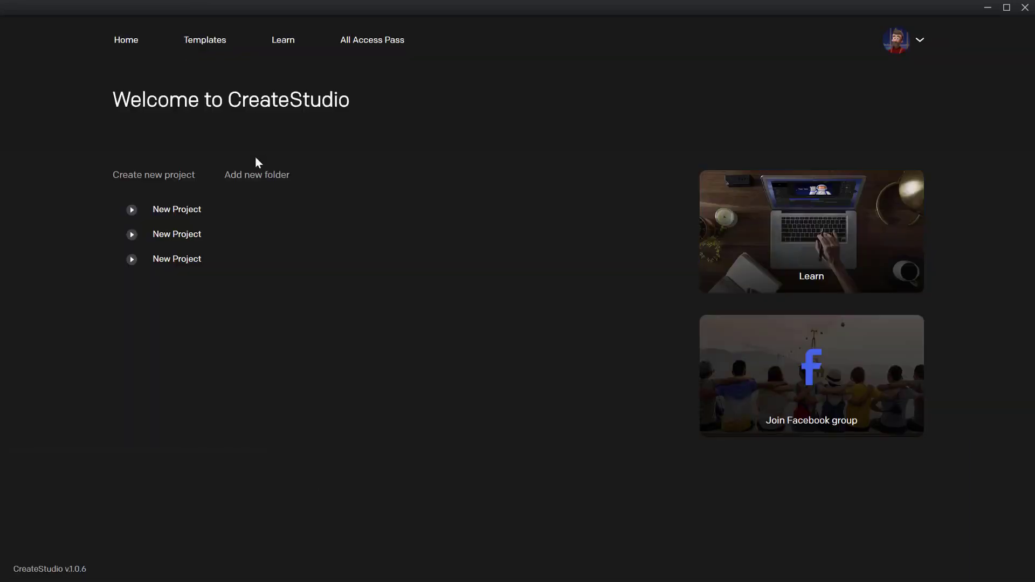
Rename the third project in the list as New Video.
click(176, 263)
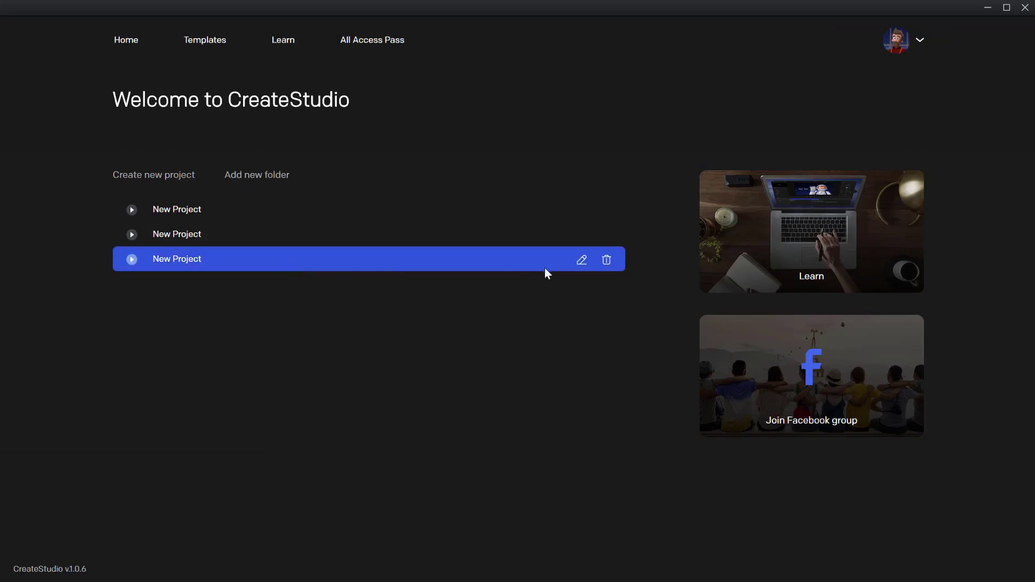
click(580, 261)
drag(201, 263, 152, 263)
text(New Video)
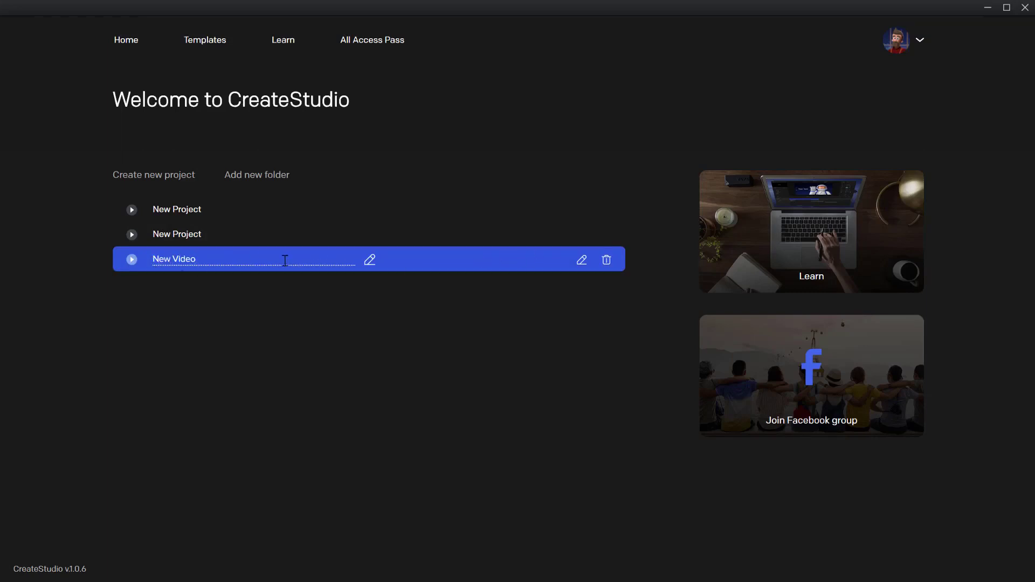
click(370, 260)
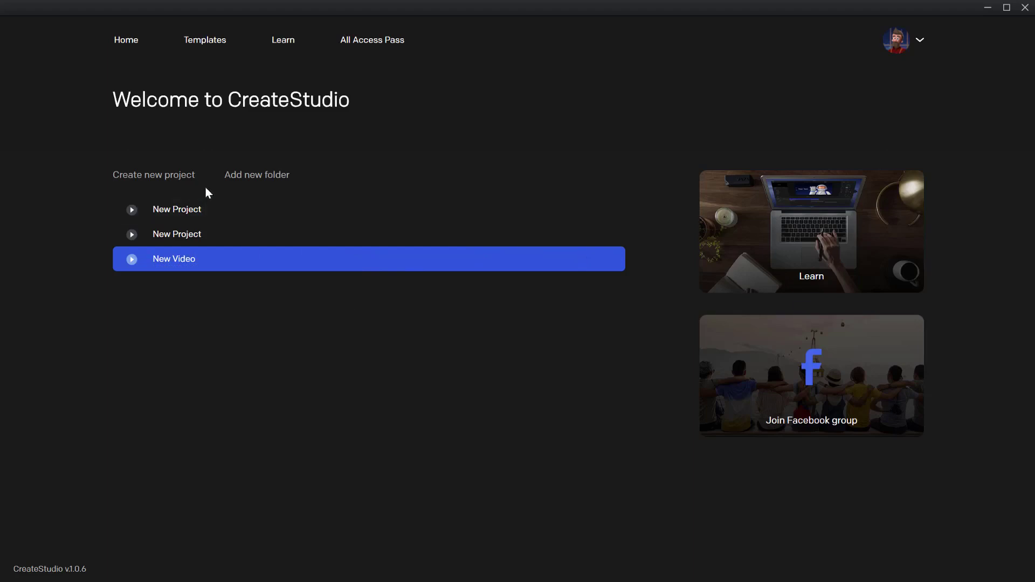
Open the template library and preview the Website showcase template in the Character Scenes category.
click(202, 41)
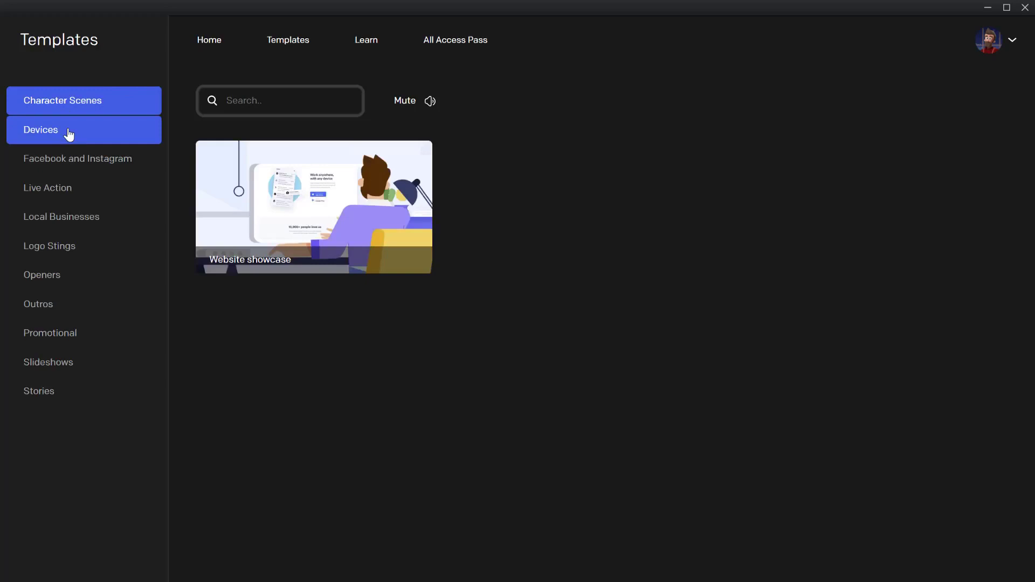
mouse_move(265, 203)
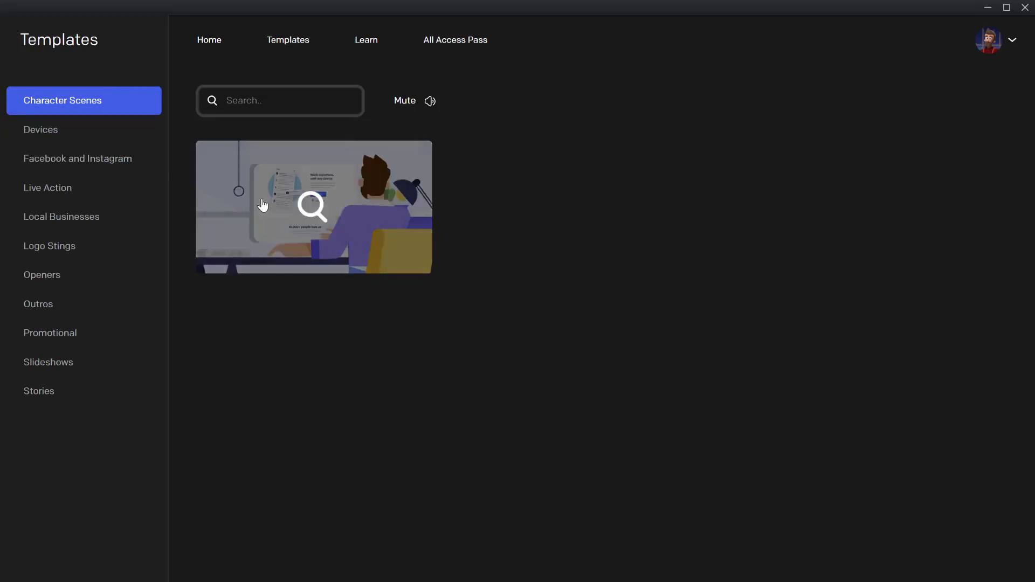
click(297, 202)
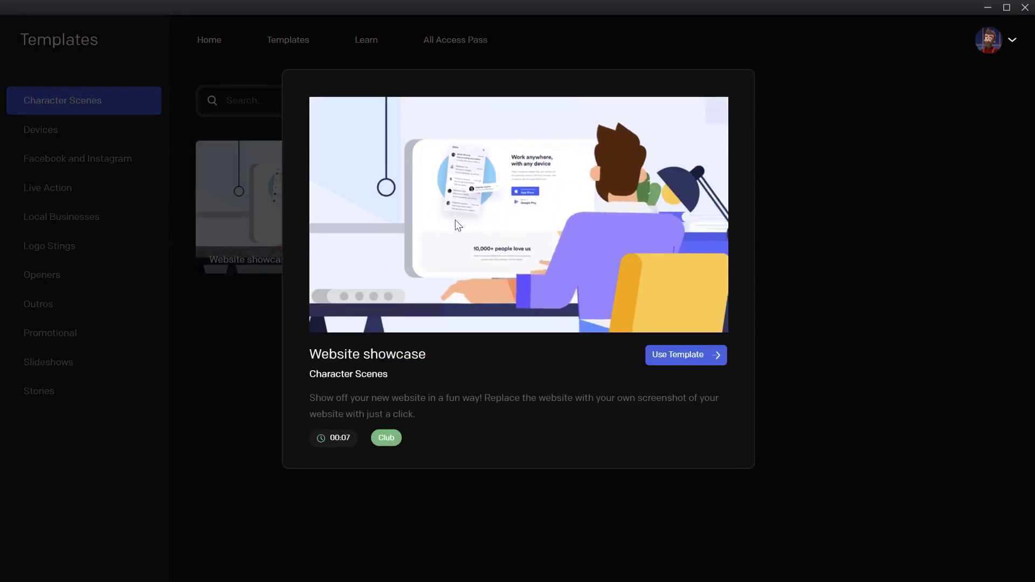
click(202, 251)
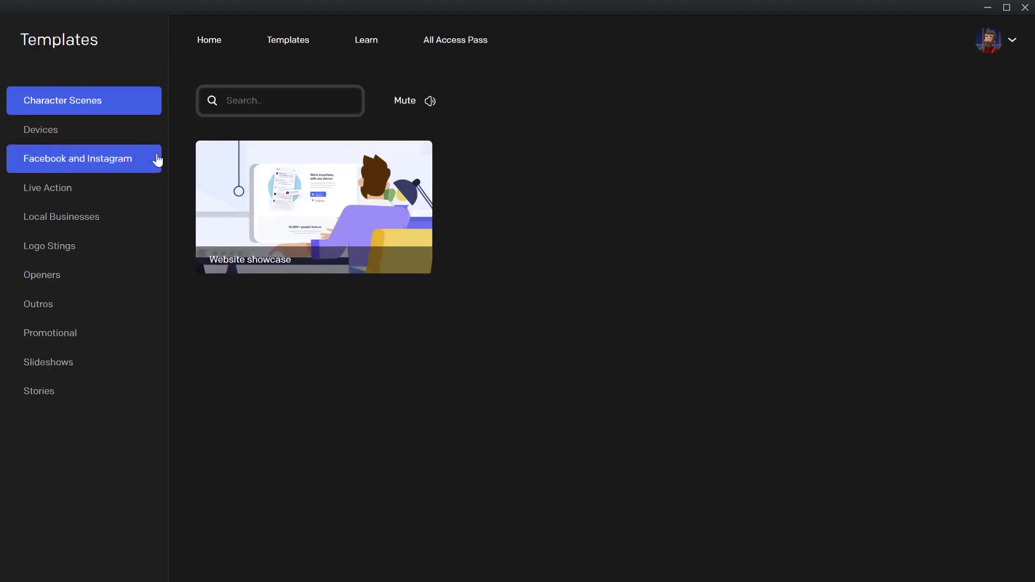
Preview the Macbook Display template in the Devices category.
click(133, 138)
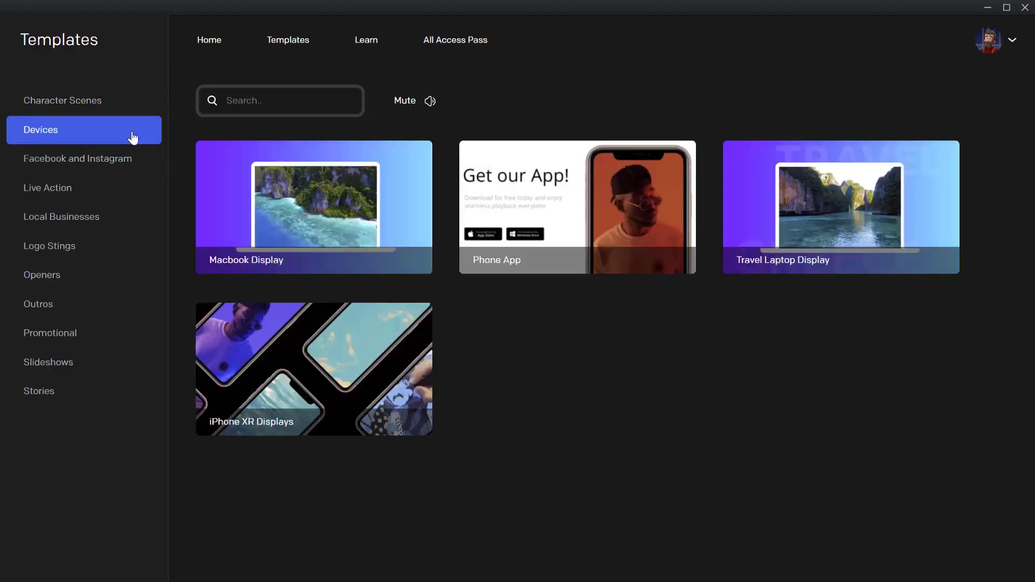
click(325, 204)
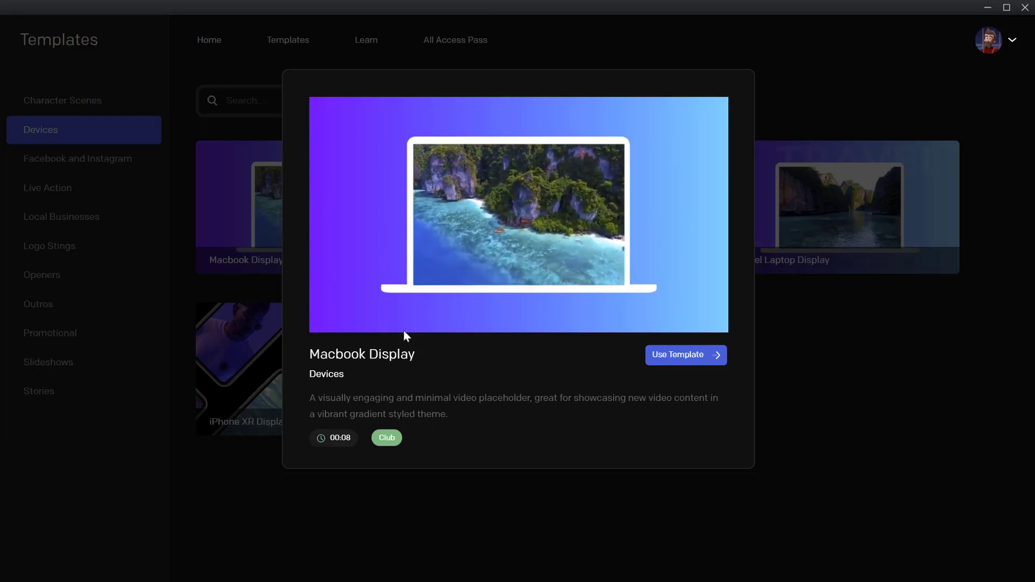
click(135, 283)
Preview the Video Agency template in the Facebook and Instagram category.
click(97, 168)
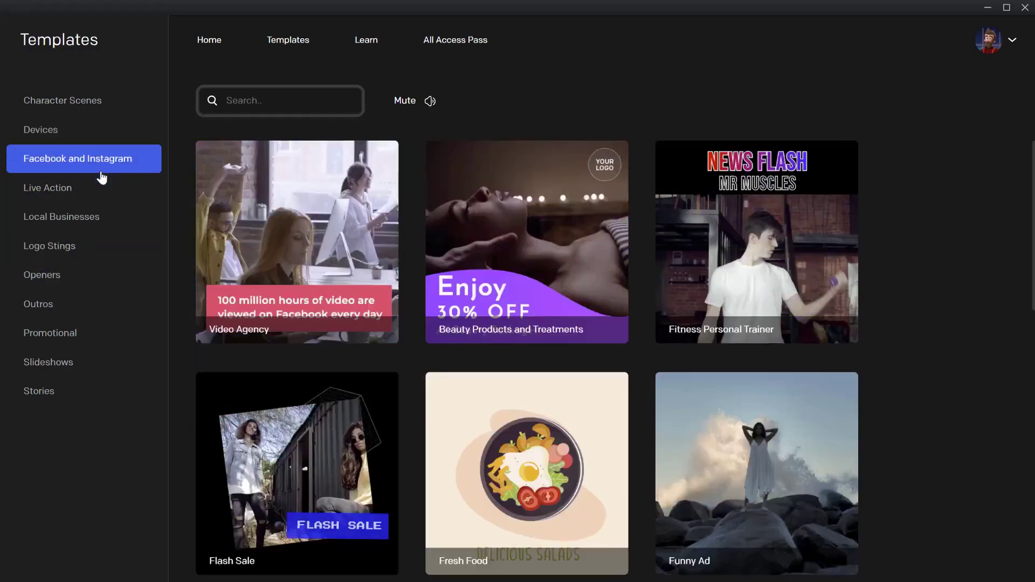
click(287, 226)
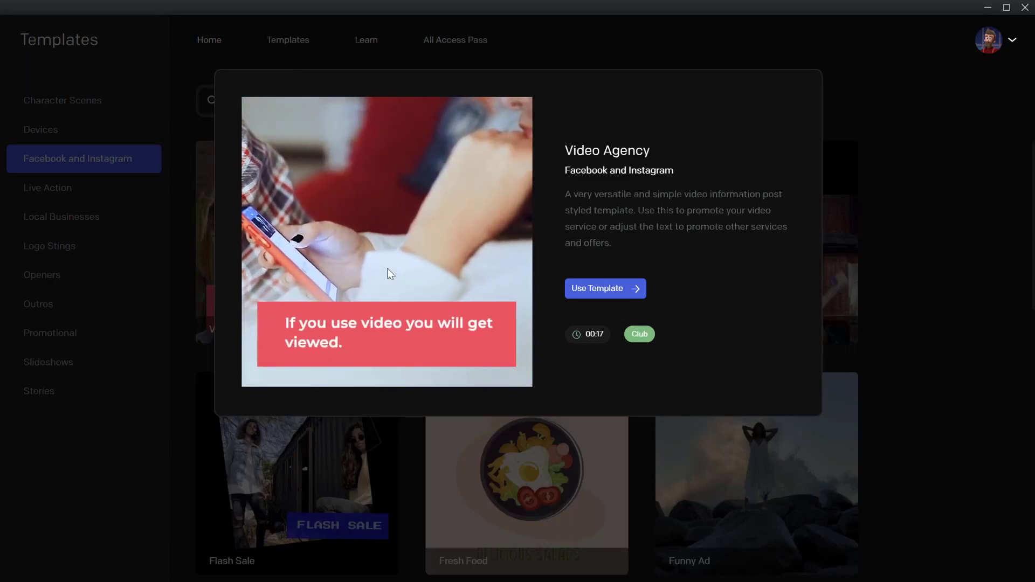
click(903, 190)
Browse further through the Facebook and Instagram templates and preview Simple General Ad.
scroll(708, 257, down, 7)
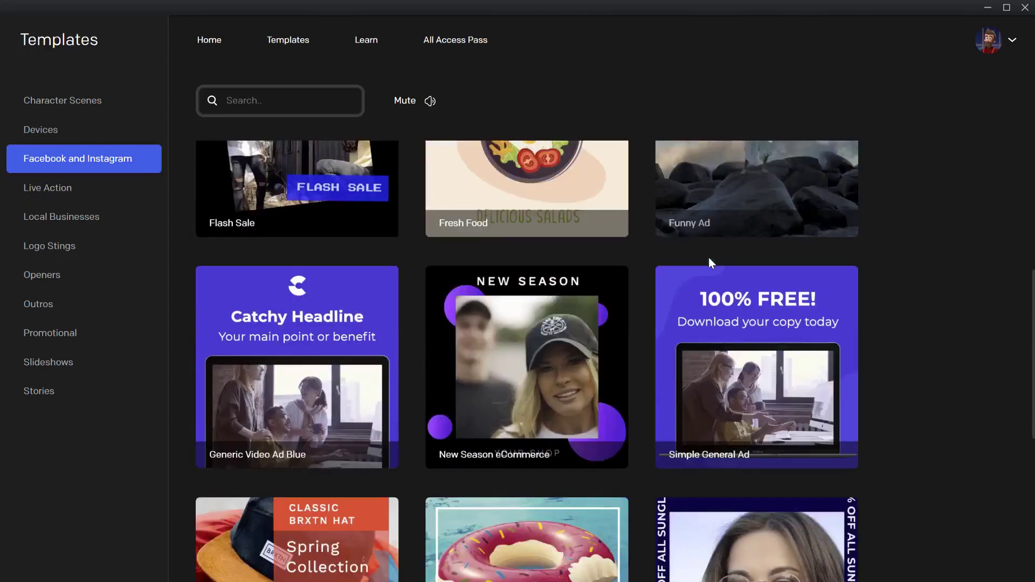
scroll(730, 264, down, 3)
scroll(732, 259, up, 2)
click(736, 265)
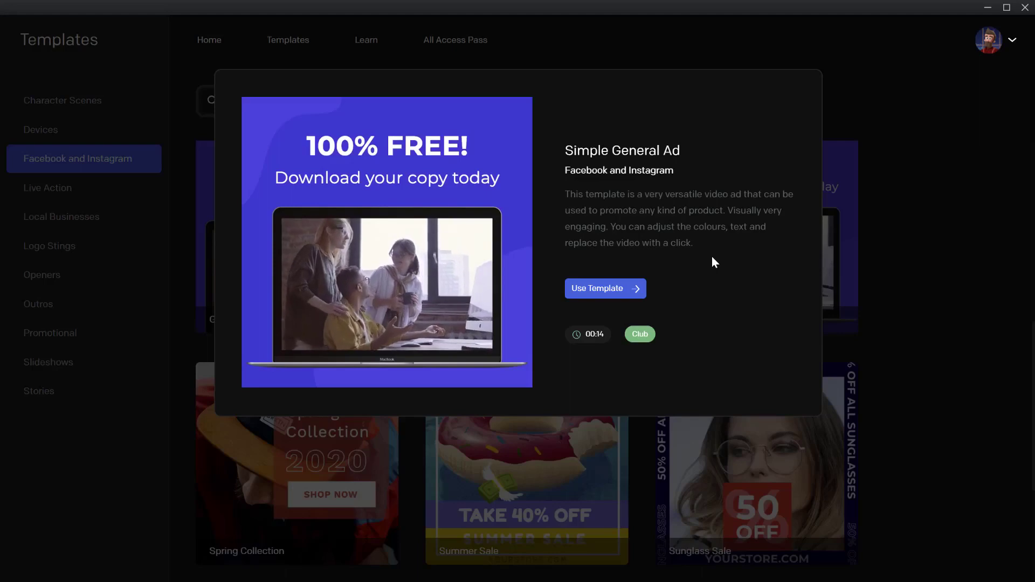
click(874, 216)
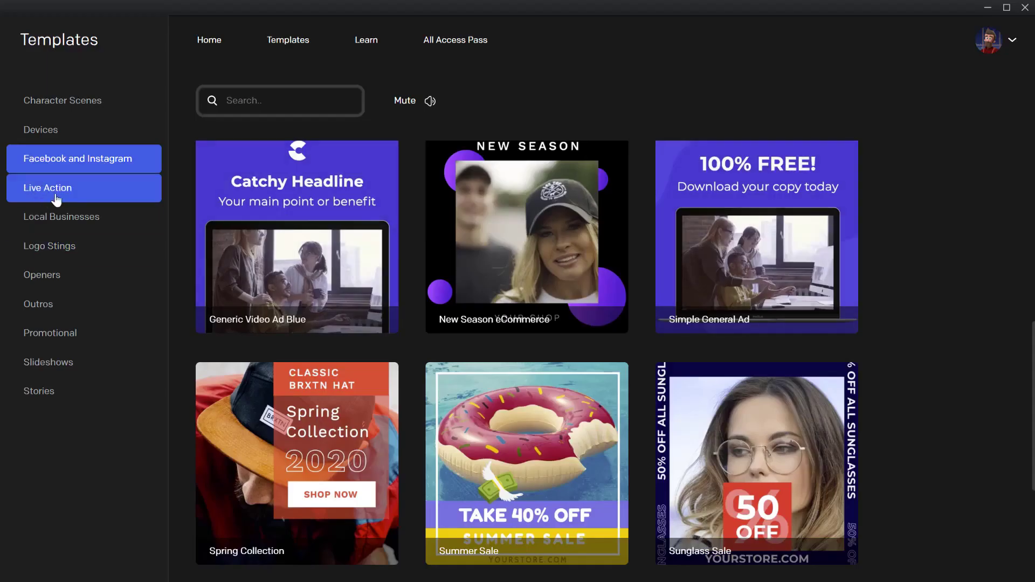
scroll(420, 245, down, 3)
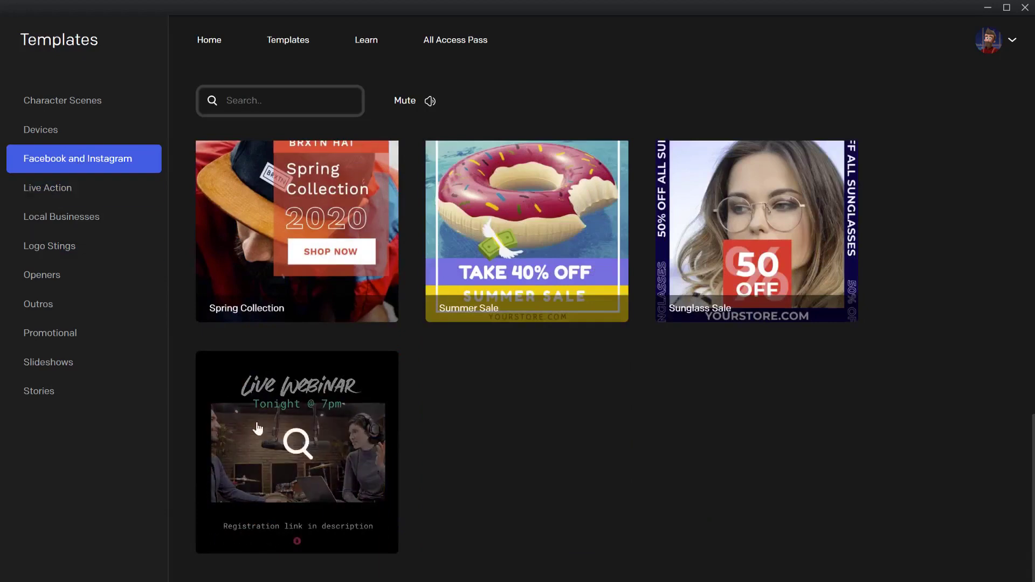
Preview the Cute Photo Opener template in the Live Action category.
click(91, 196)
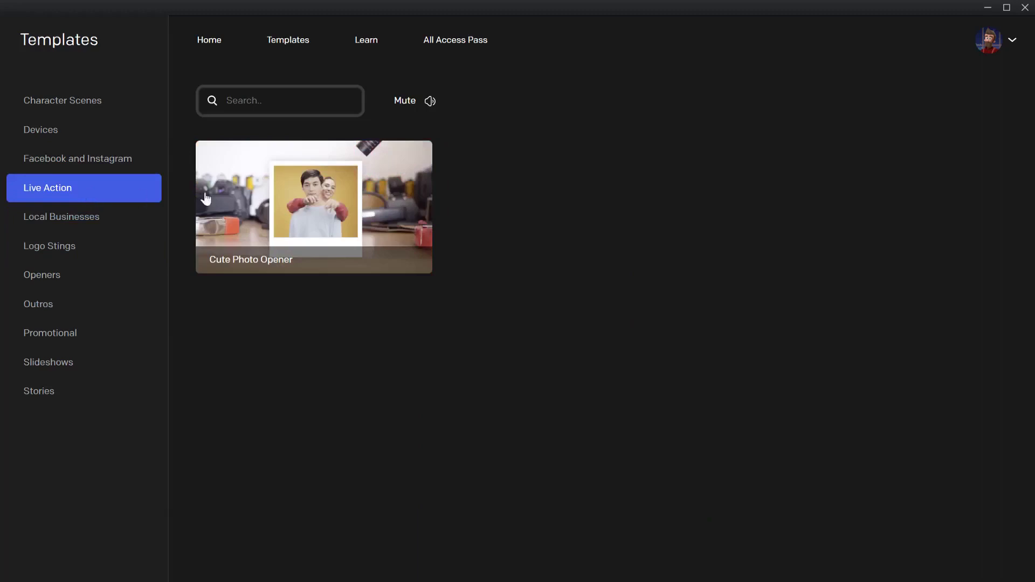
click(299, 201)
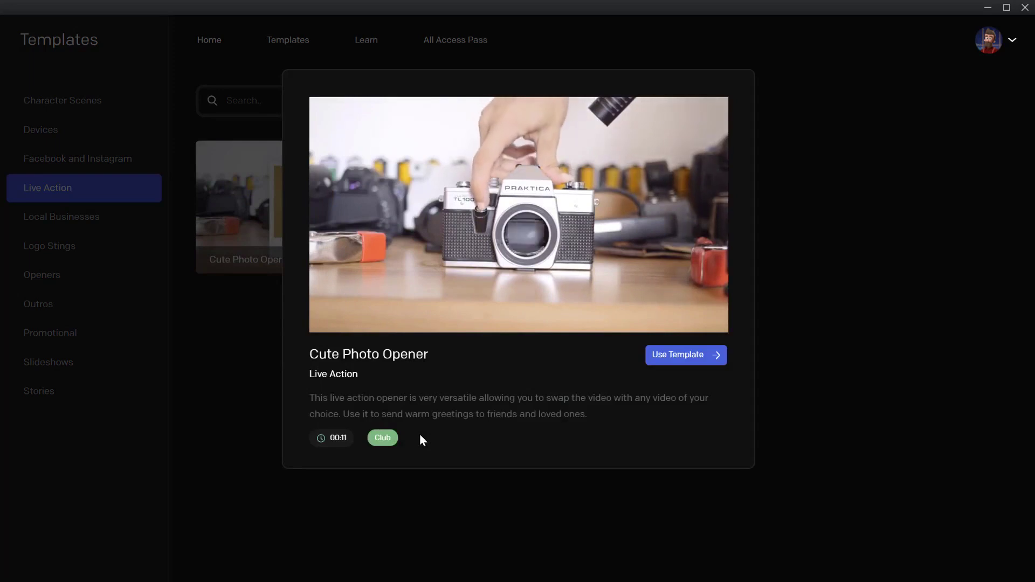
click(787, 221)
Preview the Elegant Restaurant Menu template in the Local Businesses category.
click(80, 215)
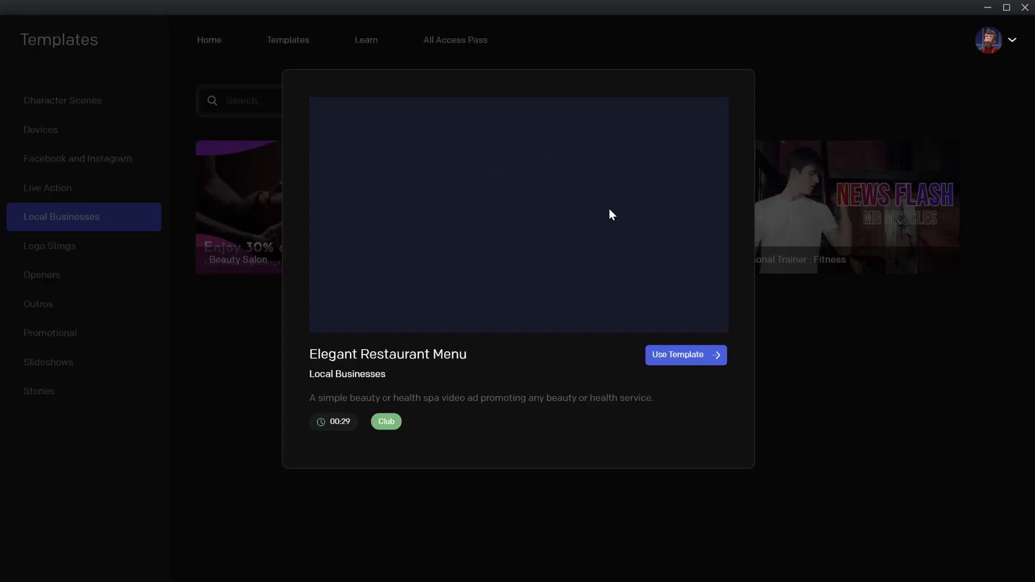
click(607, 214)
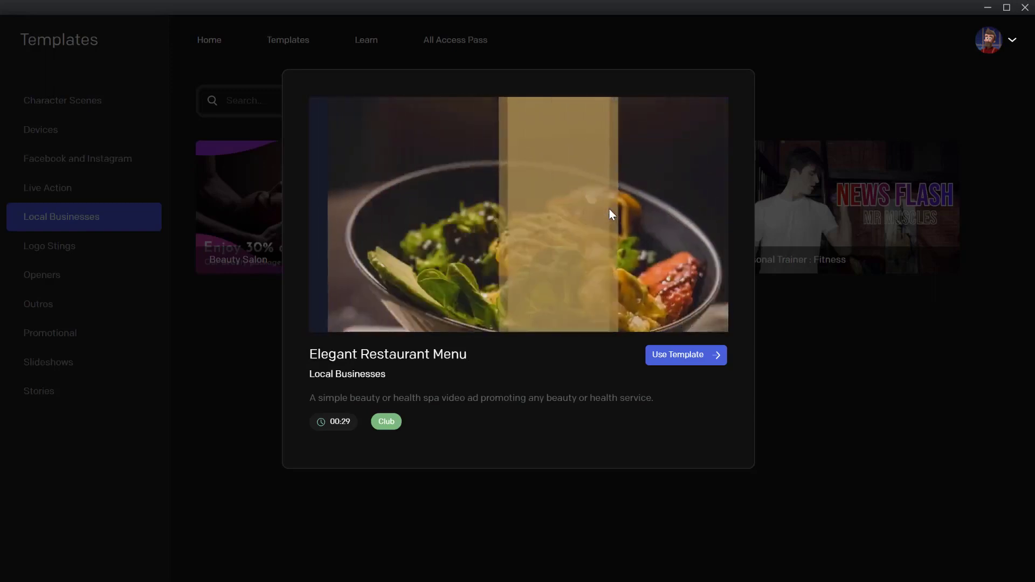
click(851, 131)
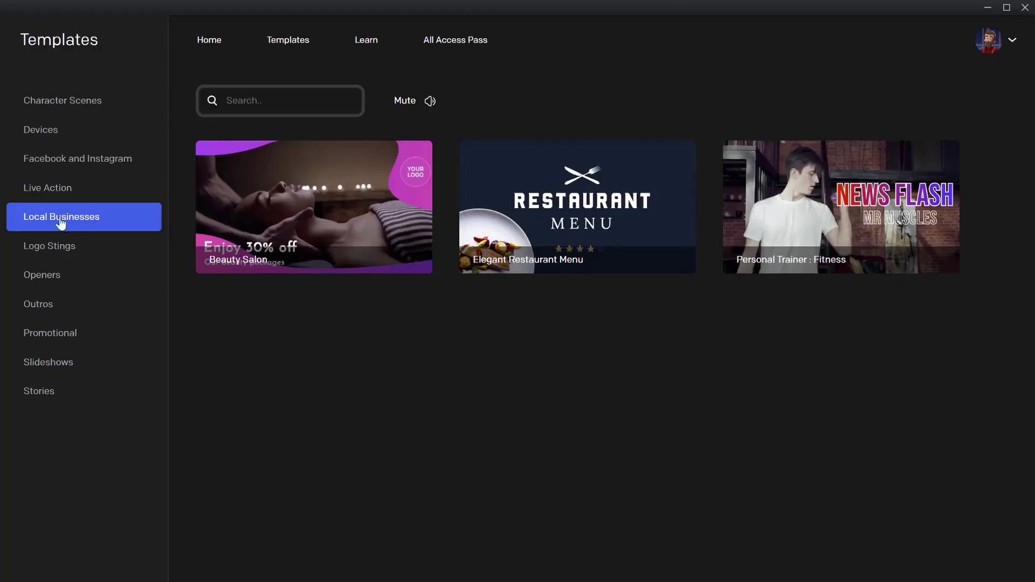
Look through the Logo Stings, Openers, Outros, Promotional and Slideshows template categories.
click(38, 246)
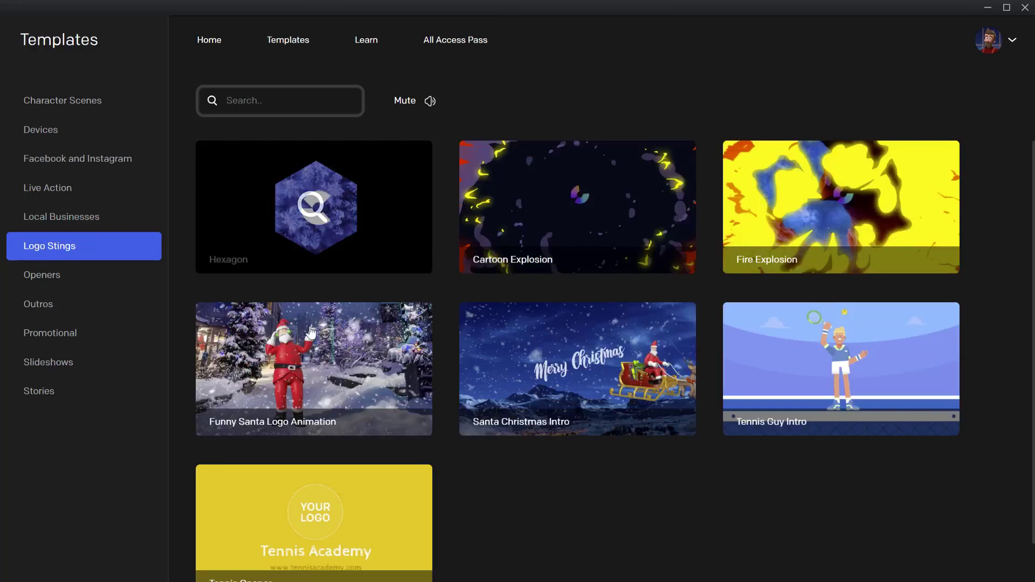
click(74, 280)
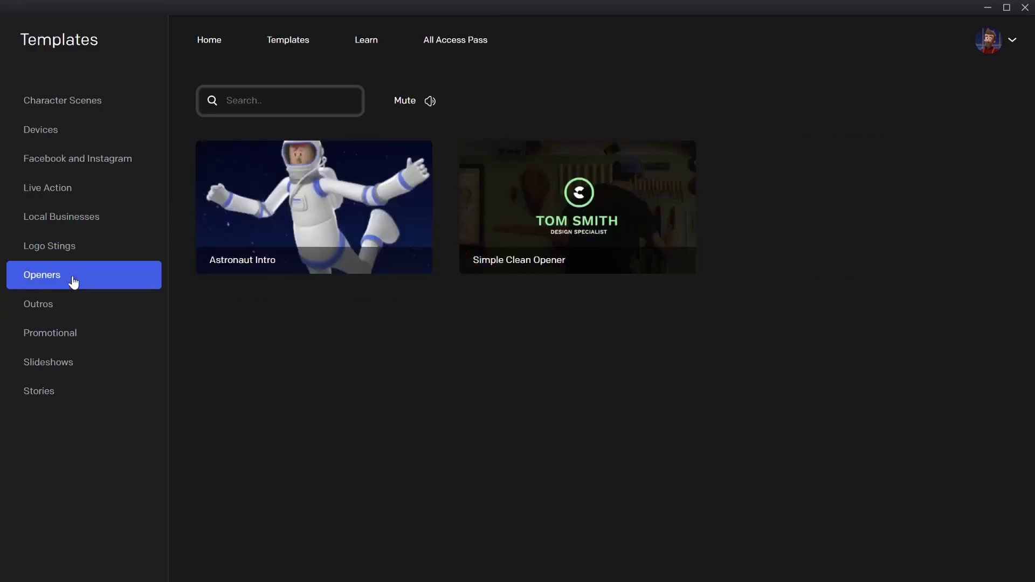
click(76, 308)
click(82, 330)
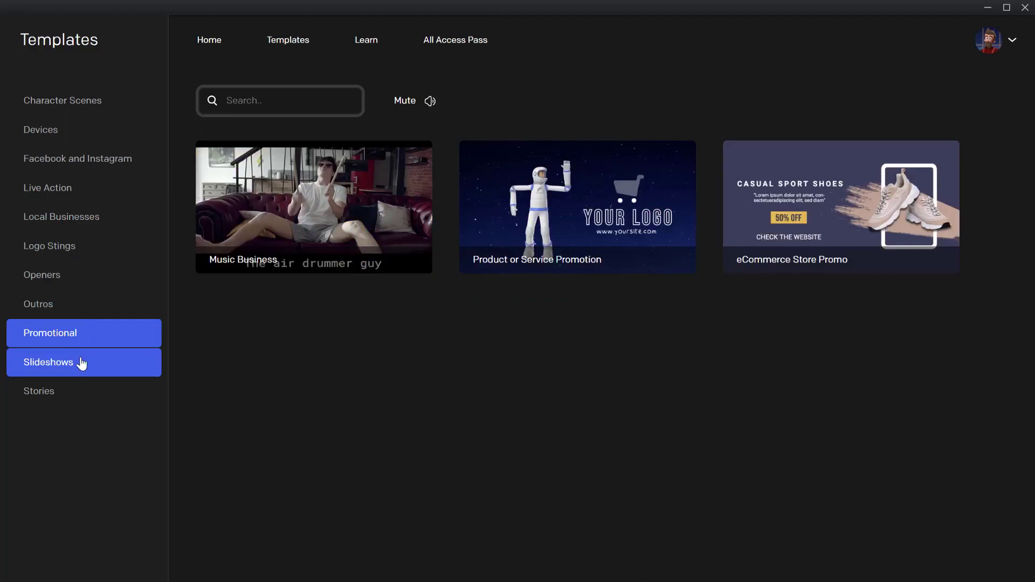
click(82, 363)
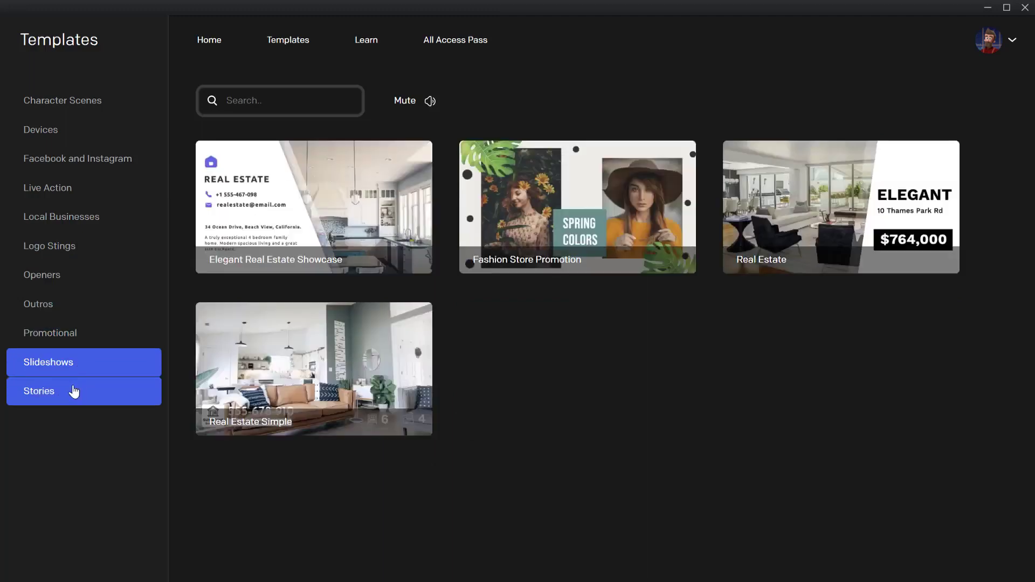
Browse the Stories category and create a new project from the Facebook Live Event template.
click(108, 403)
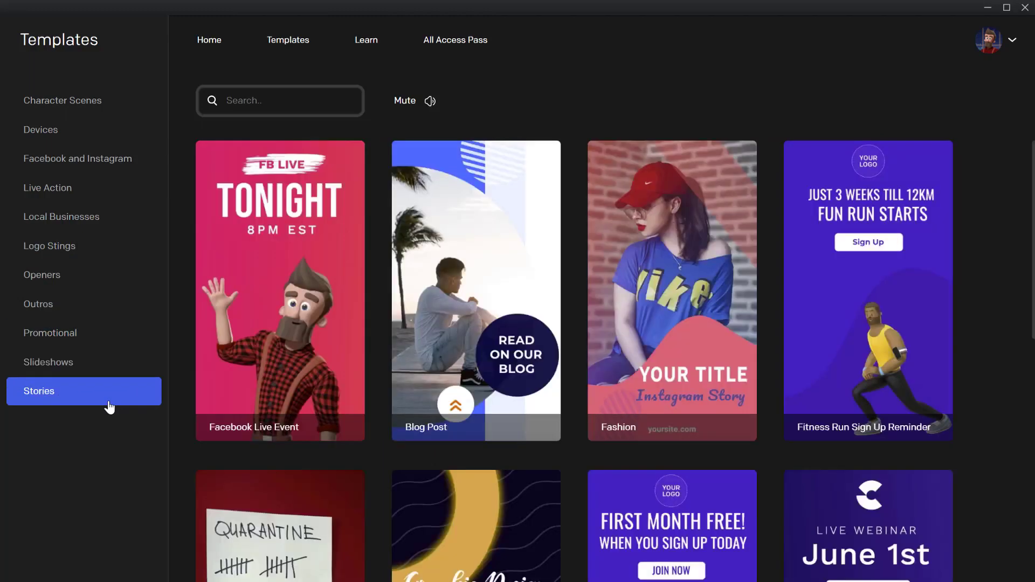
scroll(315, 282, down, 2)
scroll(315, 282, down, 4)
scroll(315, 282, up, 7)
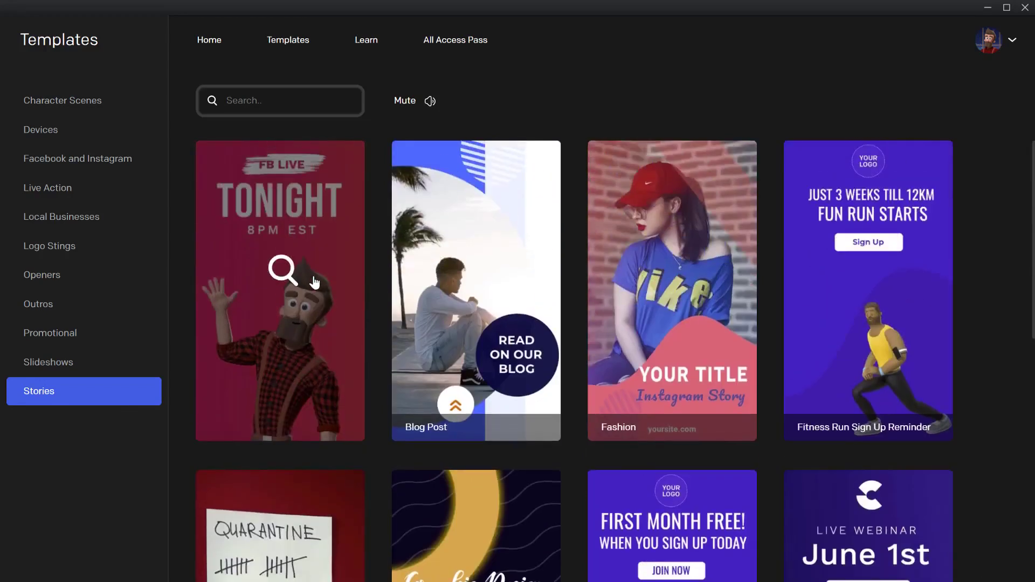
scroll(314, 282, down, 10)
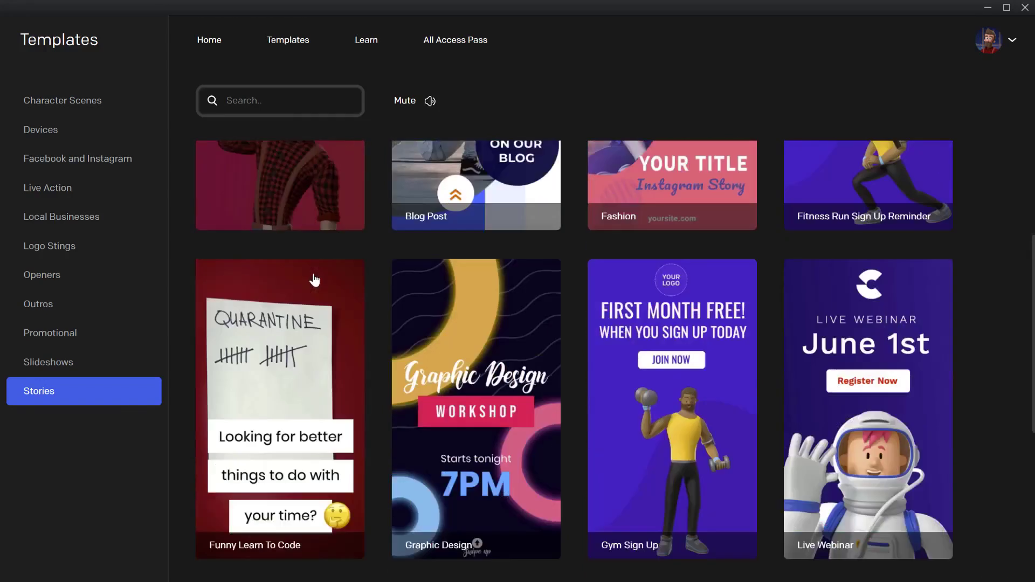
scroll(313, 277, up, 10)
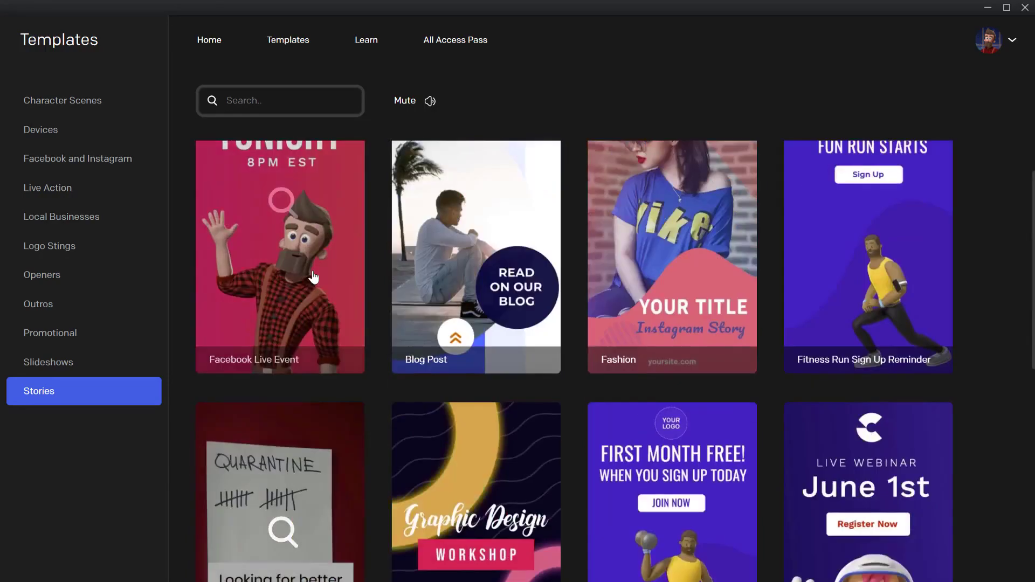
click(301, 280)
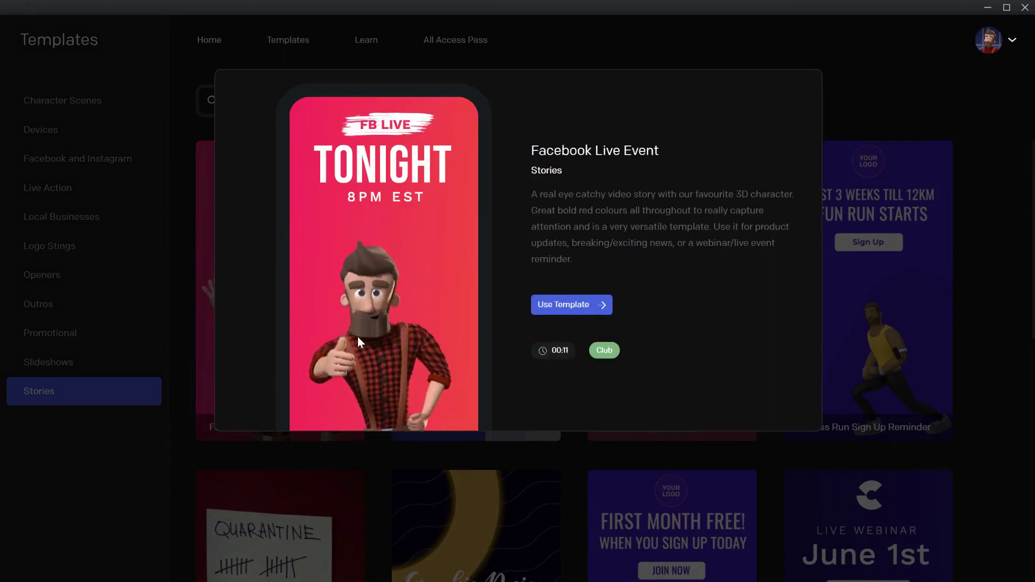
click(576, 307)
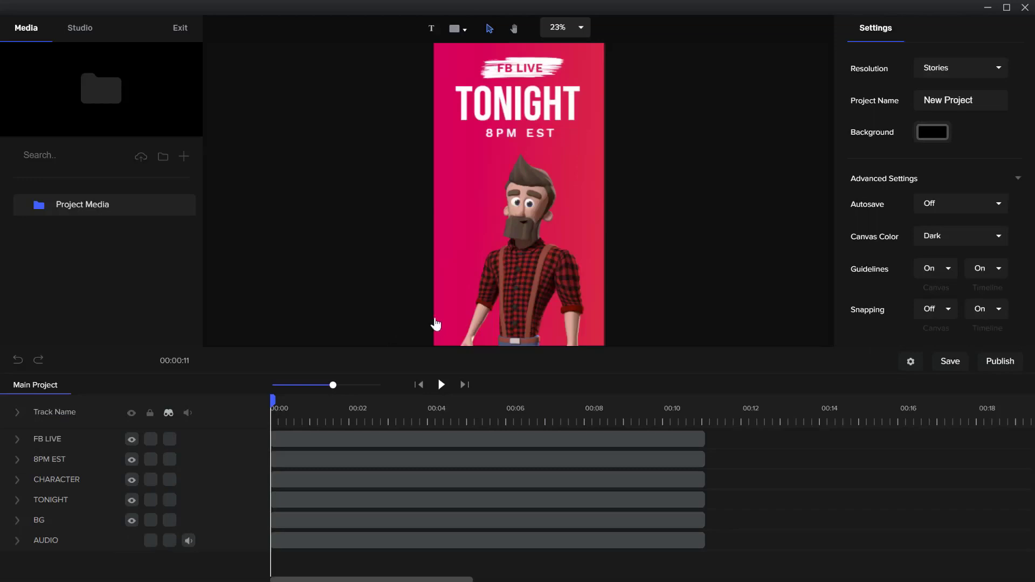
Expand the CHARACTER track's actions, scrub into the opening one and select the Waving action.
click(517, 268)
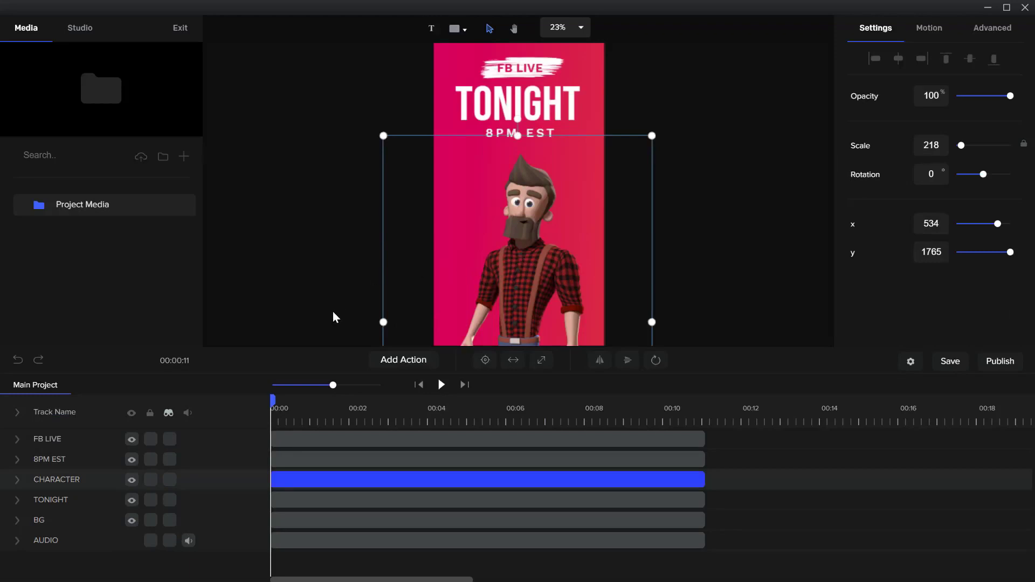
click(17, 480)
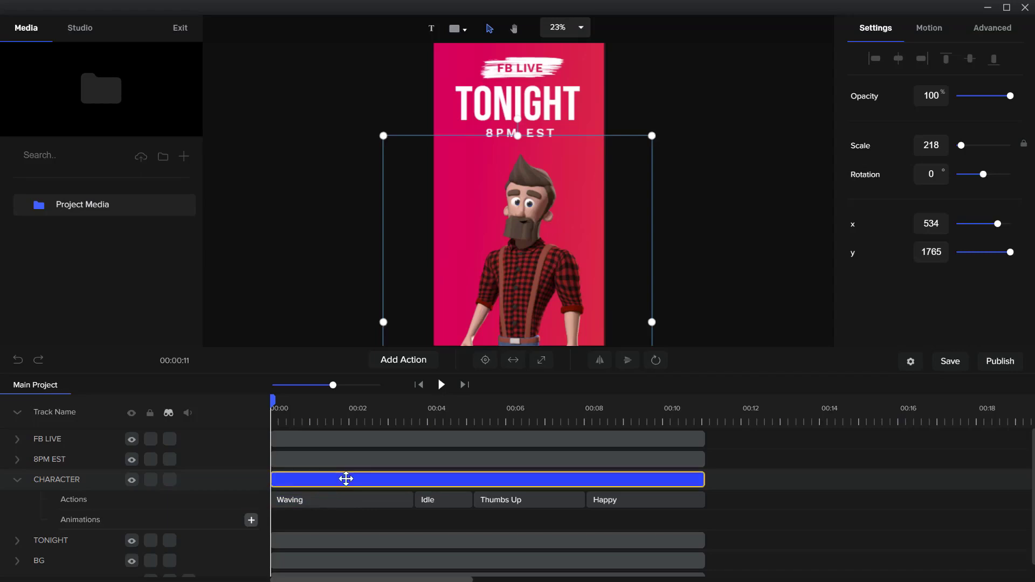
drag(273, 400, 311, 402)
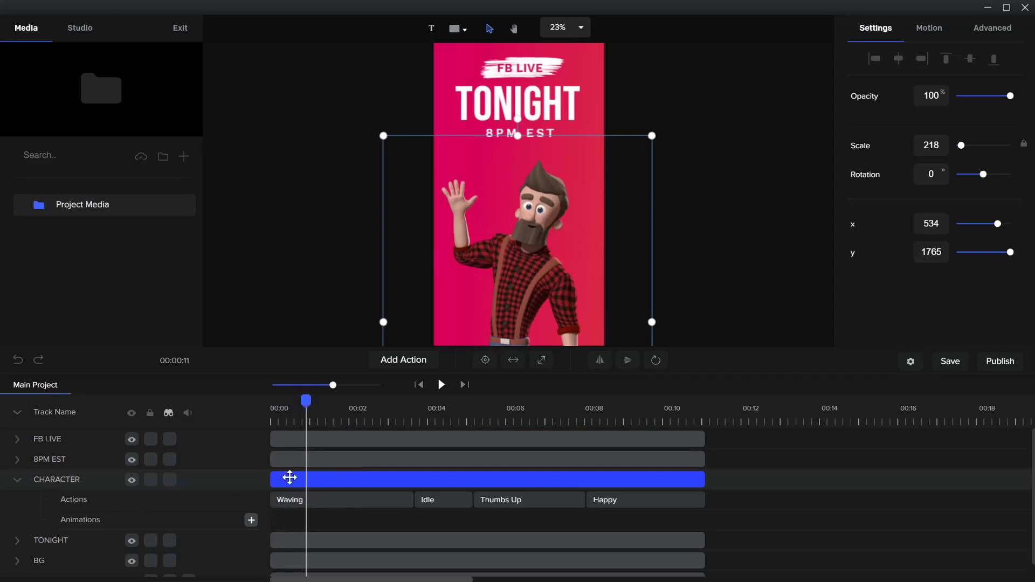
click(269, 479)
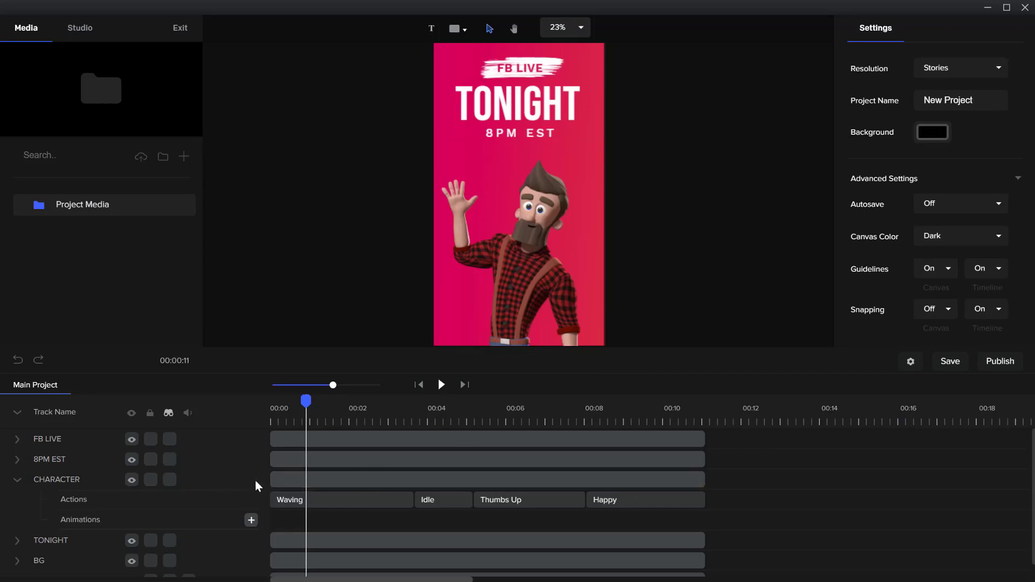
click(277, 478)
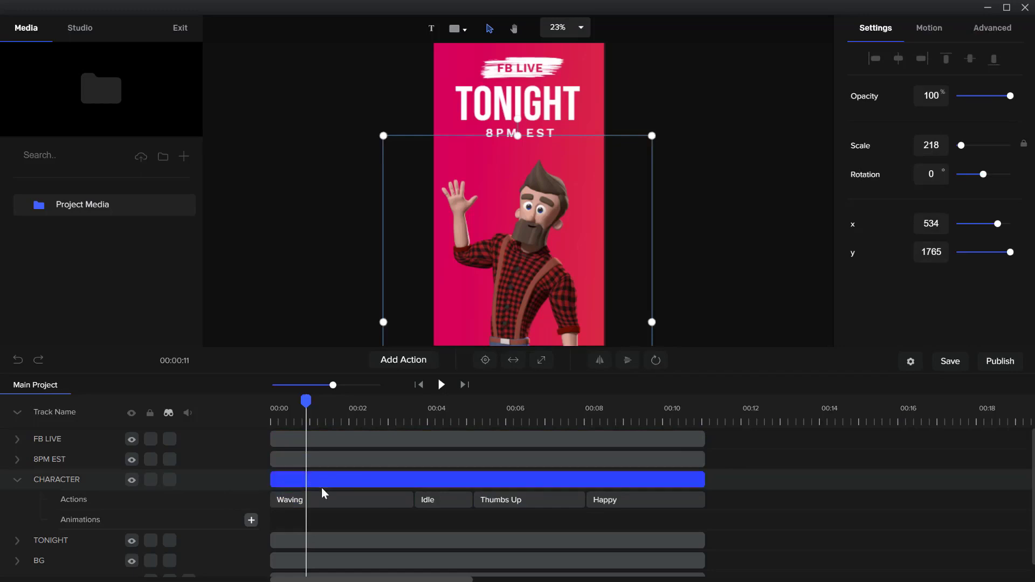
click(319, 504)
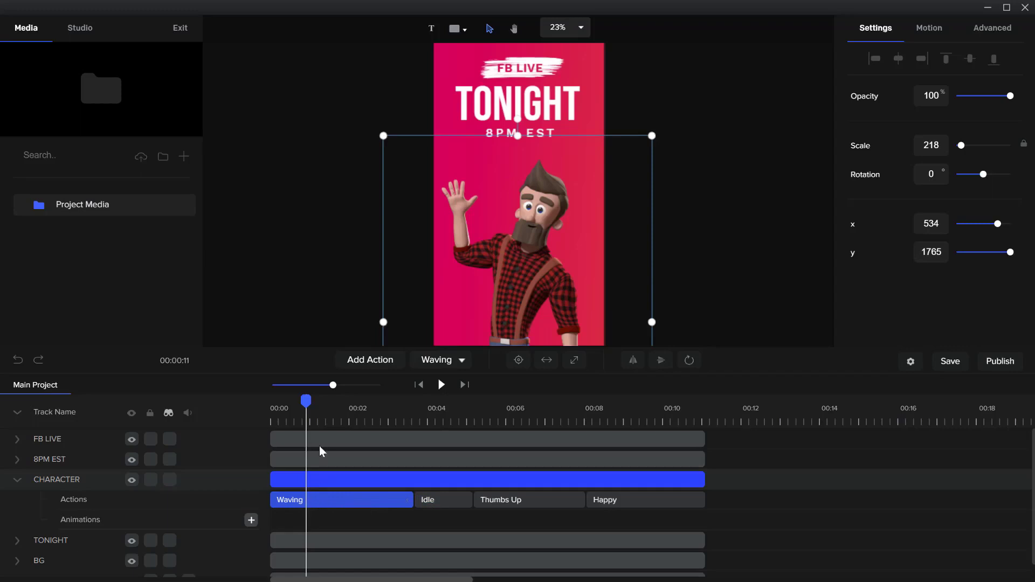
Scrub to the character's Thumbs Up section and inspect the Idle, Thumbs Up and Happy actions one by one.
drag(305, 402, 562, 412)
click(439, 500)
click(536, 501)
click(639, 506)
Change the character's Thumbs Up action to Pointing.
click(516, 508)
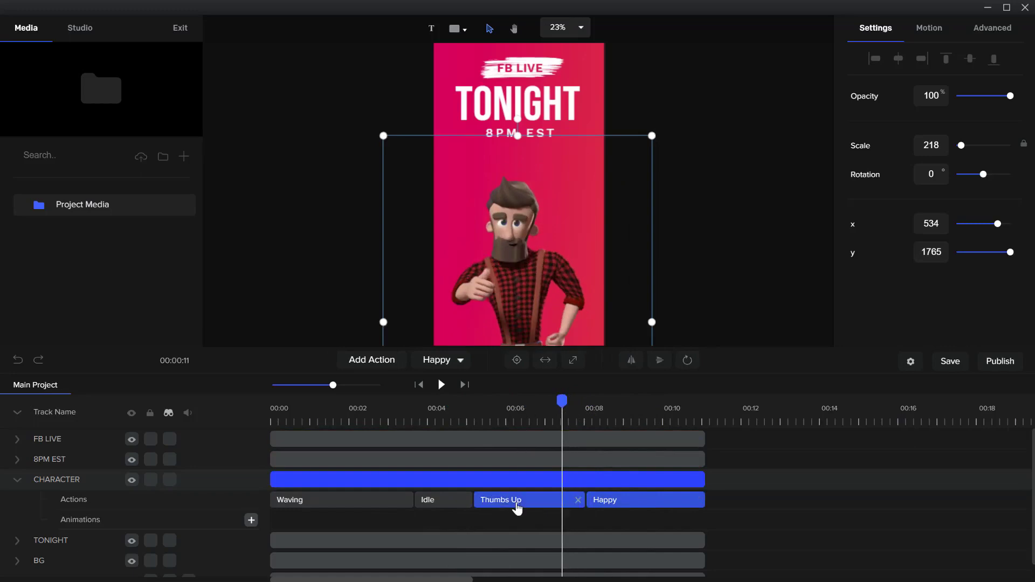
click(441, 363)
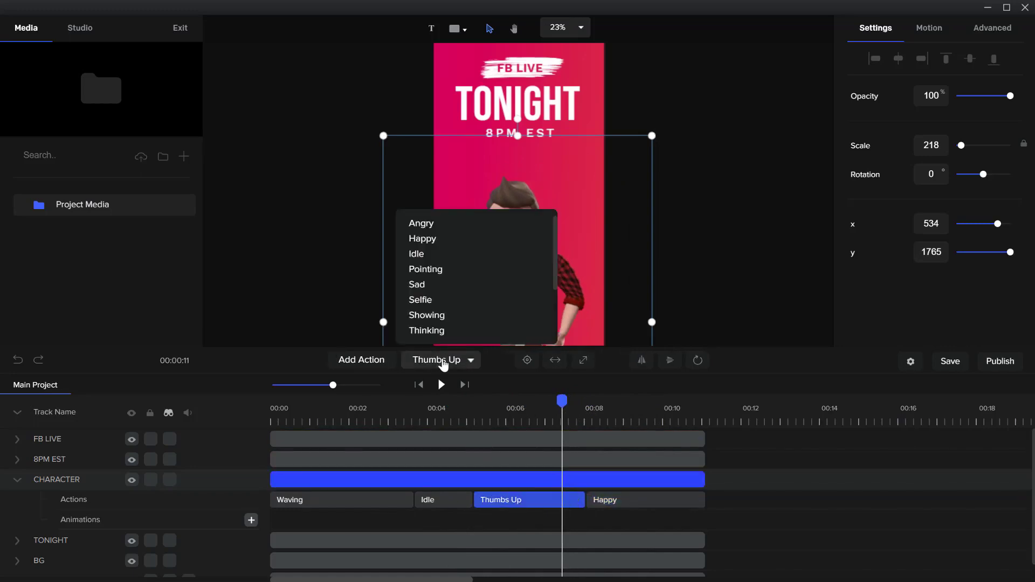
click(465, 271)
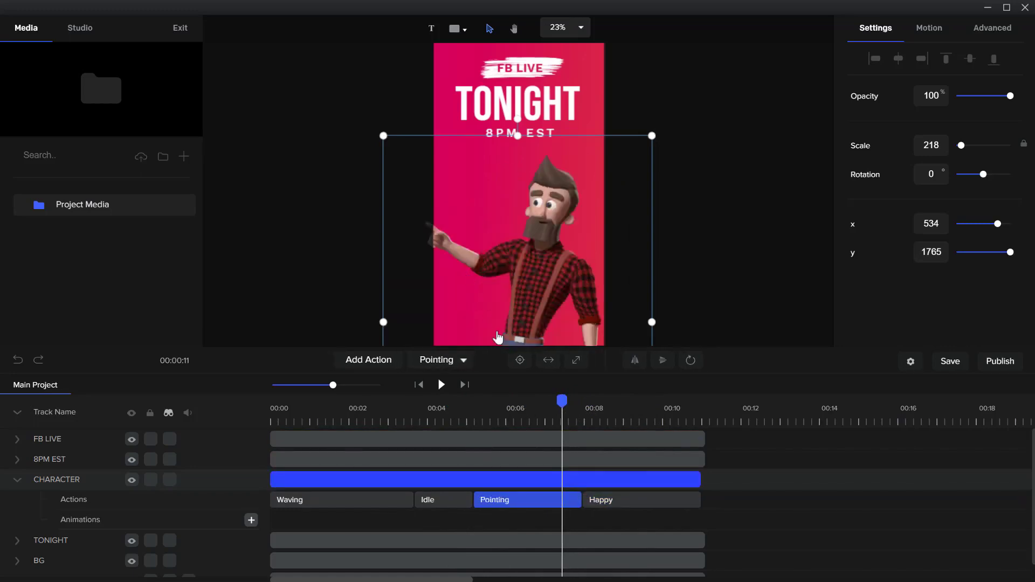
Change the character's Pointing action to Thinking and scrub through it to preview the motion.
click(459, 370)
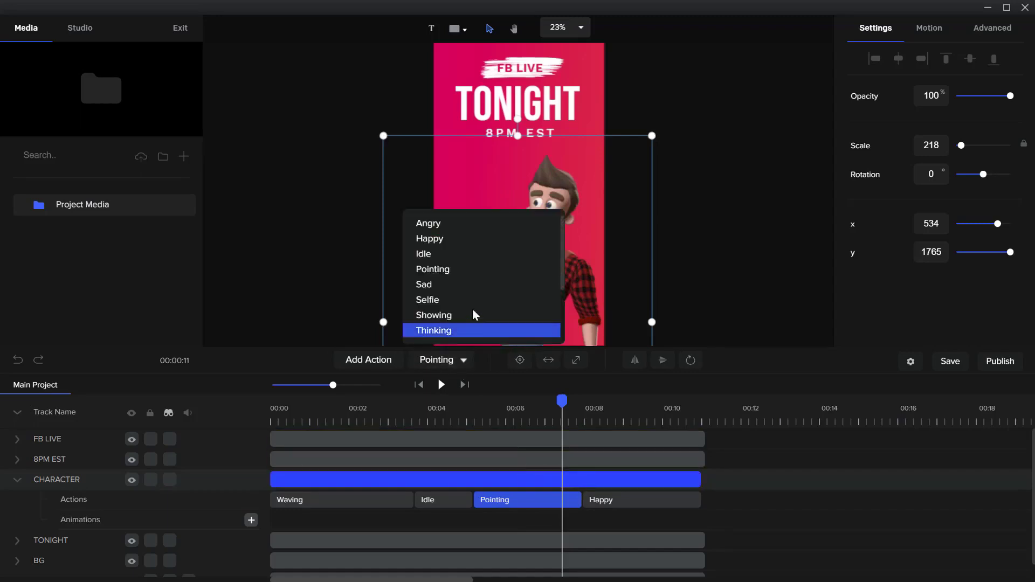
scroll(474, 307, down, 2)
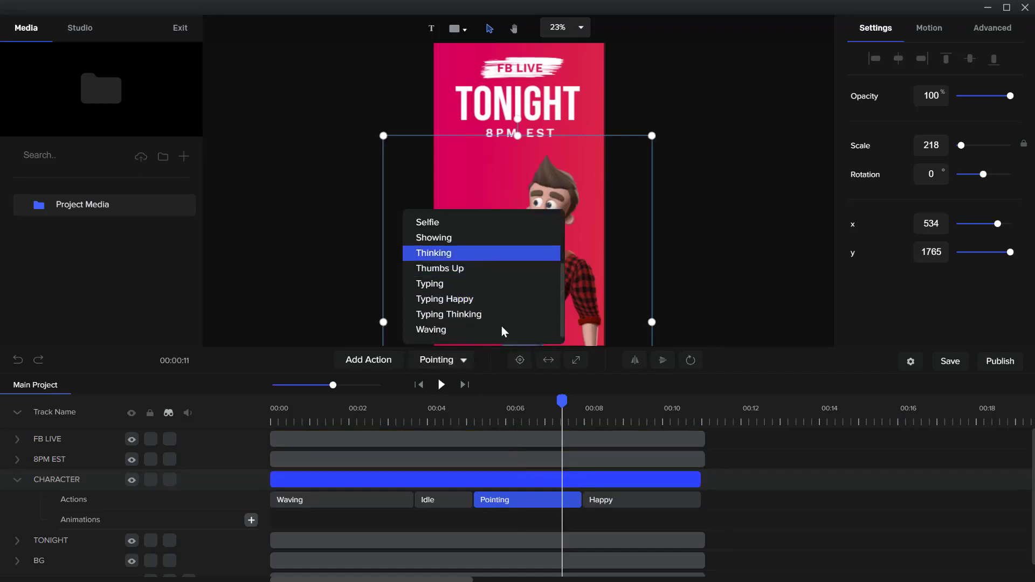
click(466, 253)
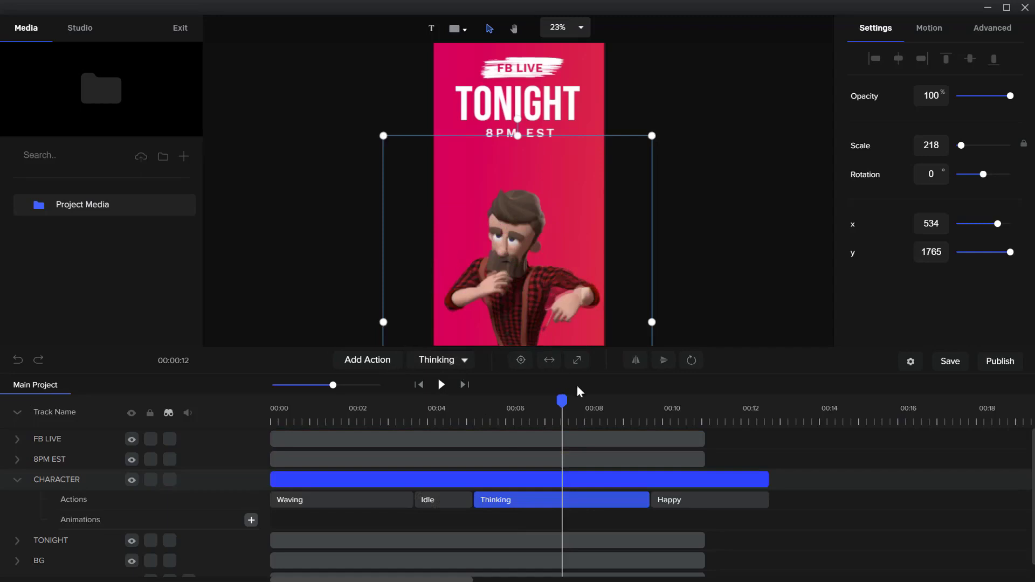
drag(562, 401, 532, 413)
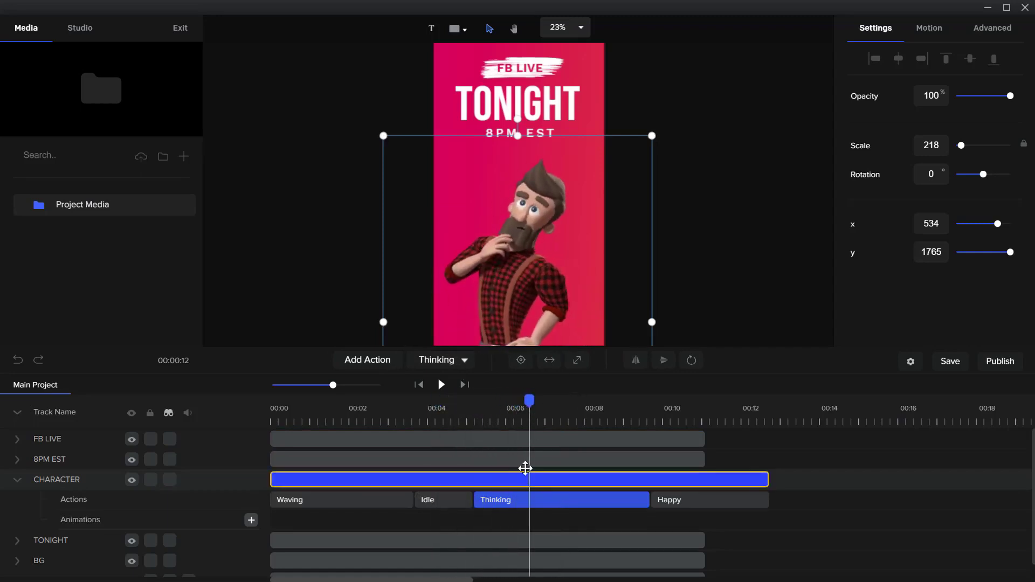
Change the character's Thinking action to Typing Happy and scrub through it to preview the motion.
click(462, 365)
scroll(479, 299, down, 3)
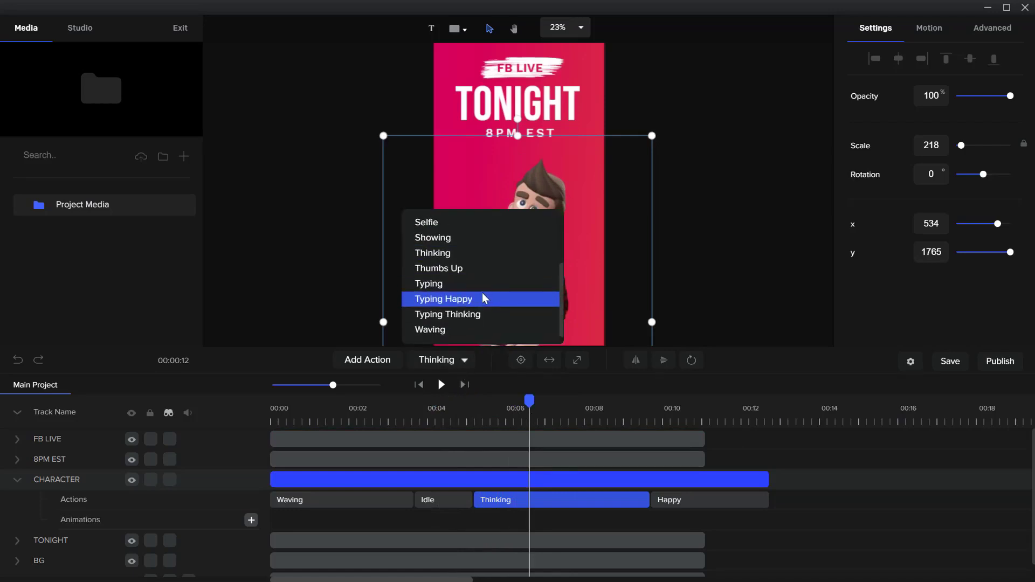
click(484, 298)
mouse_move(521, 411)
mouse_down()
mouse_move(462, 412)
mouse_move(595, 403)
mouse_move(736, 413)
mouse_move(540, 411)
mouse_up()
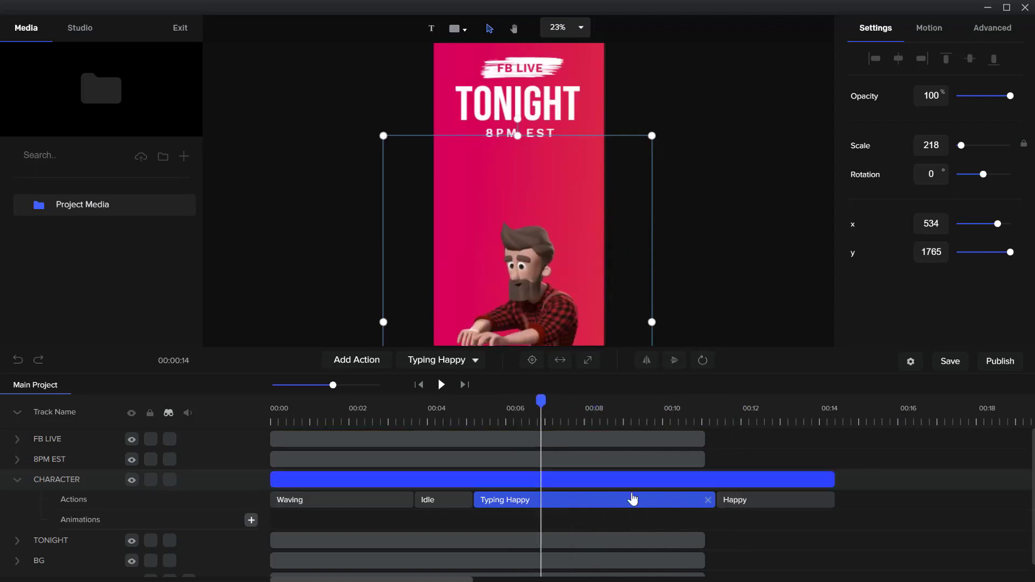
Delete the Typing Happy action and add an Idle action after Happy at the end of the character's clip.
click(708, 500)
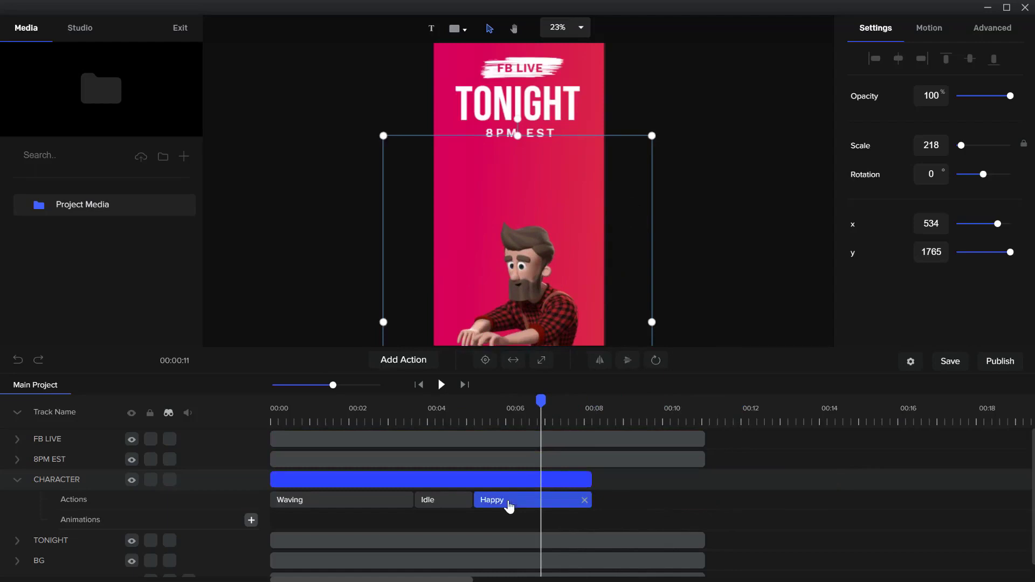
drag(543, 399, 590, 400)
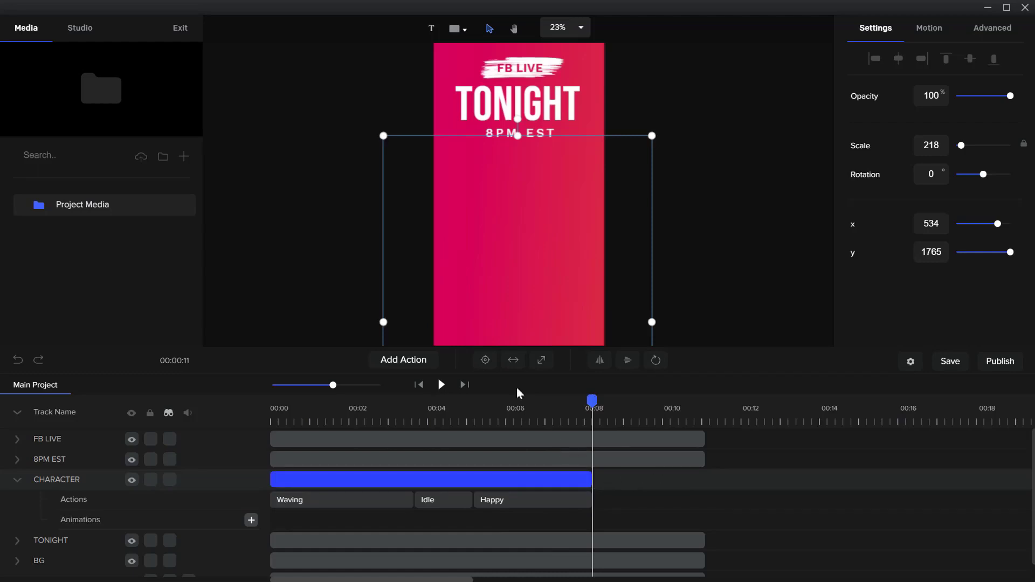
click(421, 363)
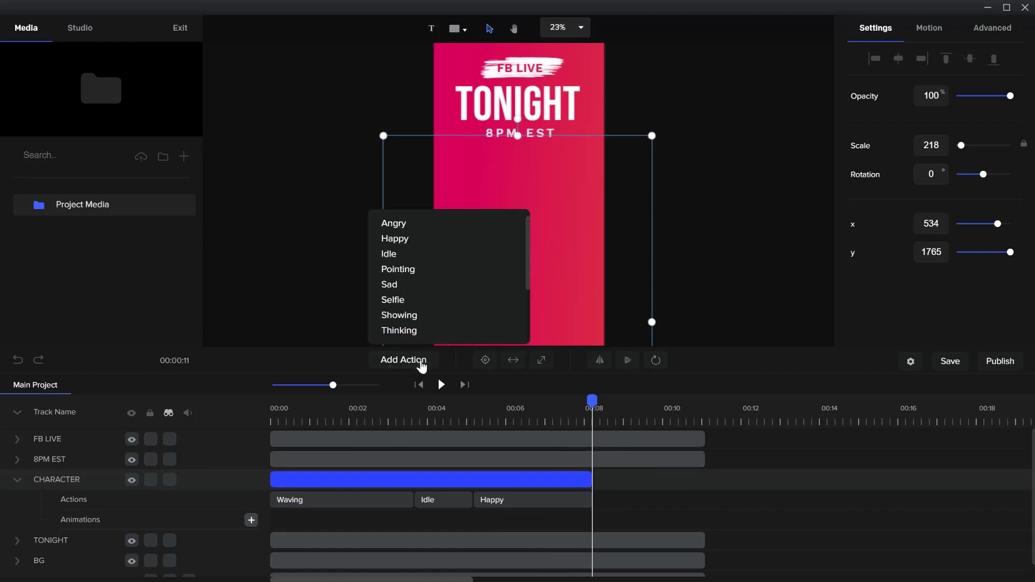
click(443, 252)
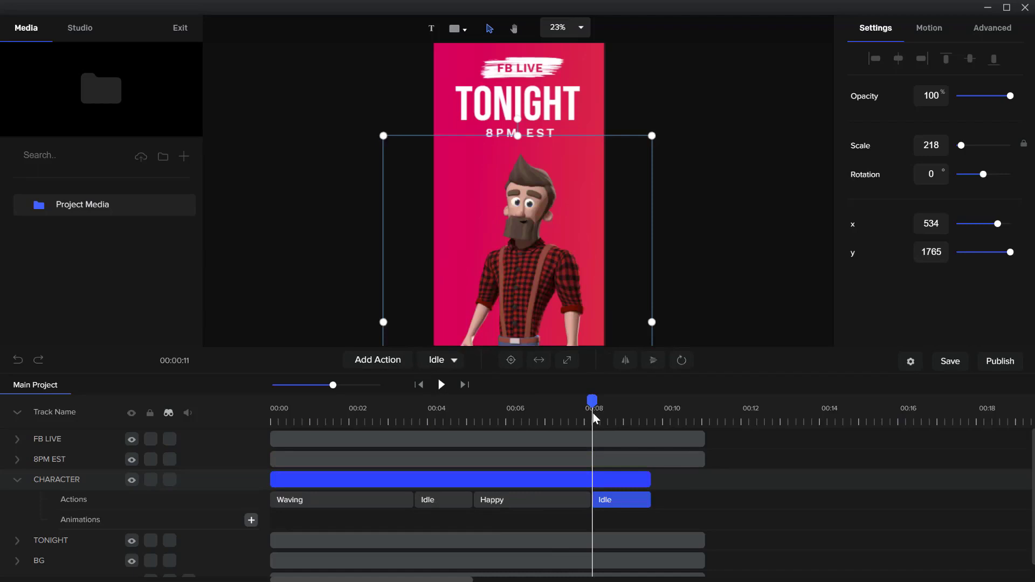
Add a Showing action after the character's last Idle action, play it back and scrub back to about 00:02.
drag(612, 408, 652, 403)
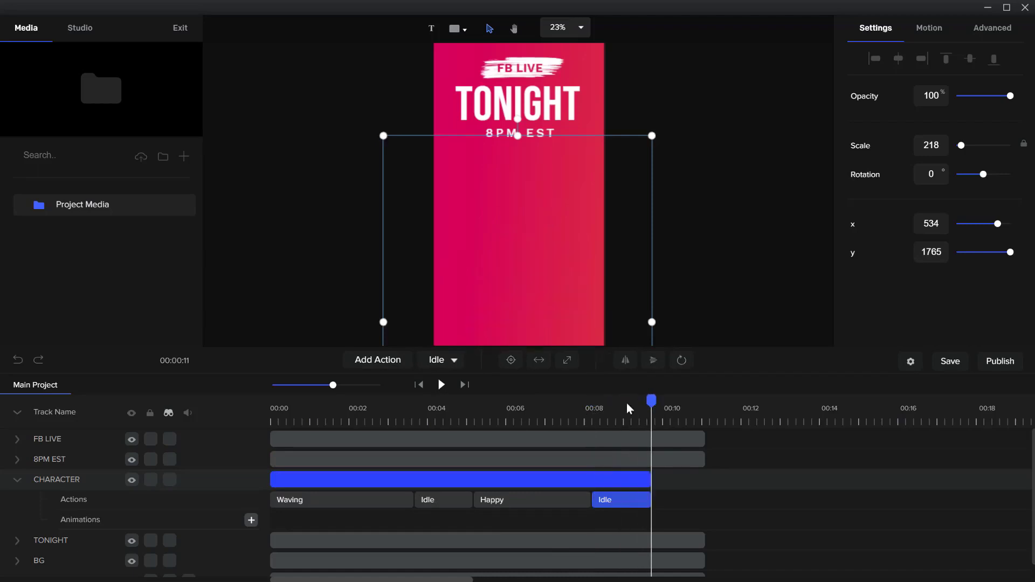
click(375, 359)
click(628, 459)
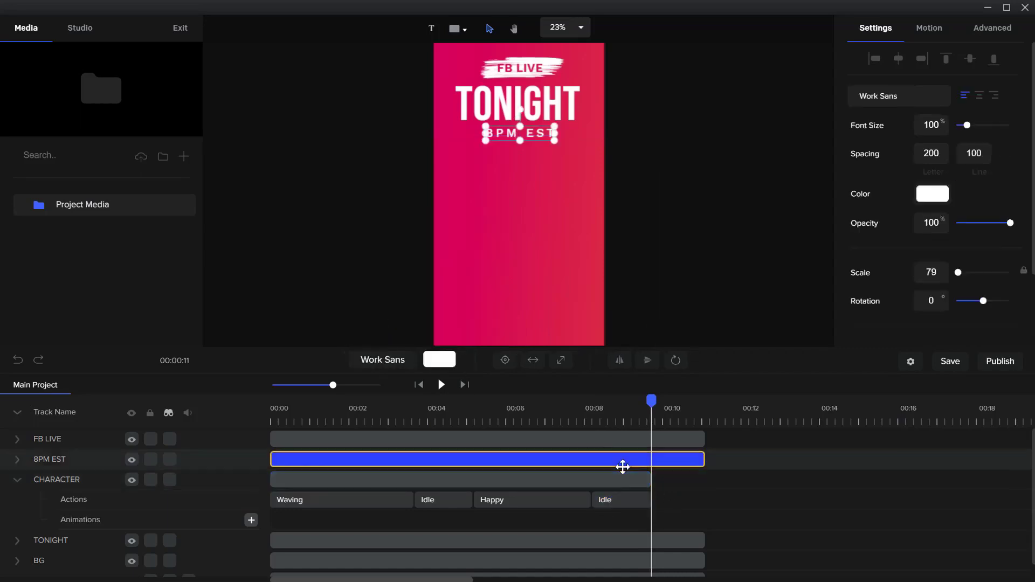
click(619, 478)
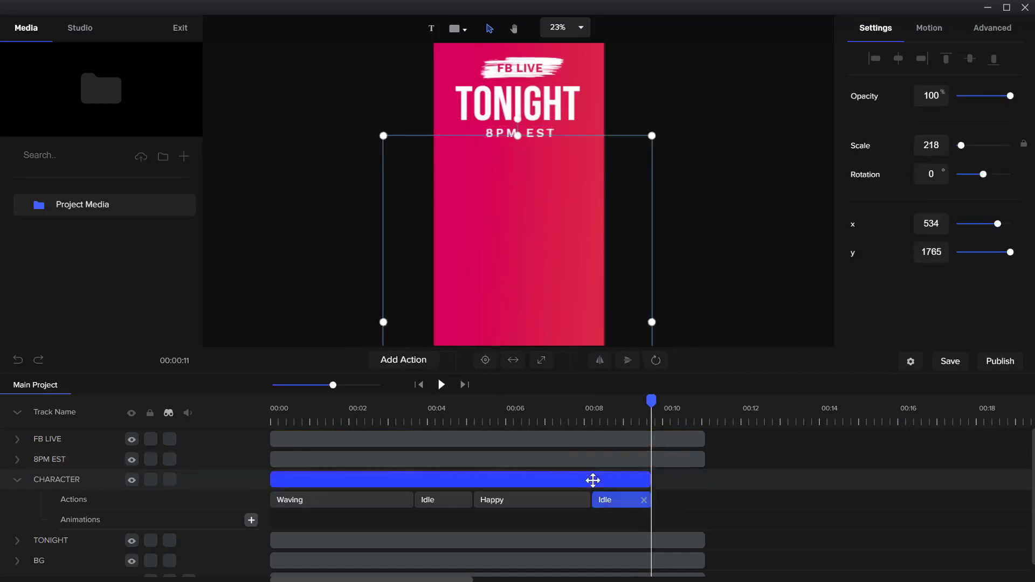
click(418, 361)
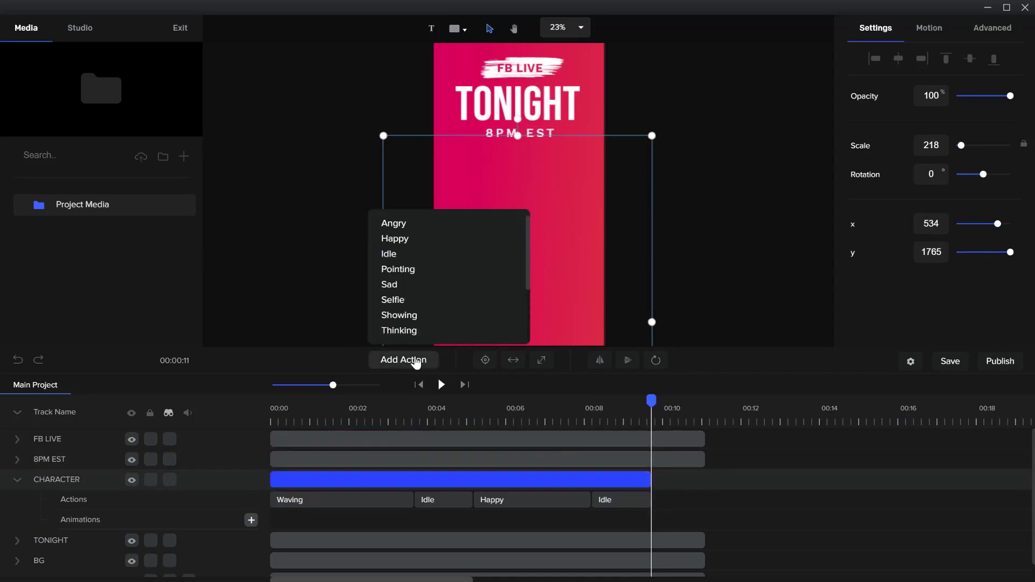
click(434, 361)
drag(526, 270, 517, 318)
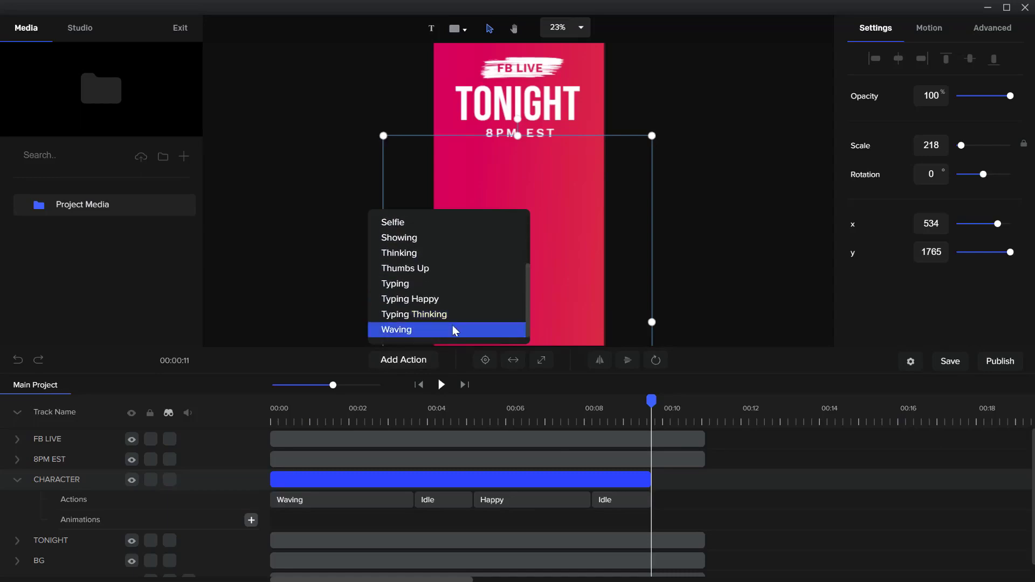
click(441, 238)
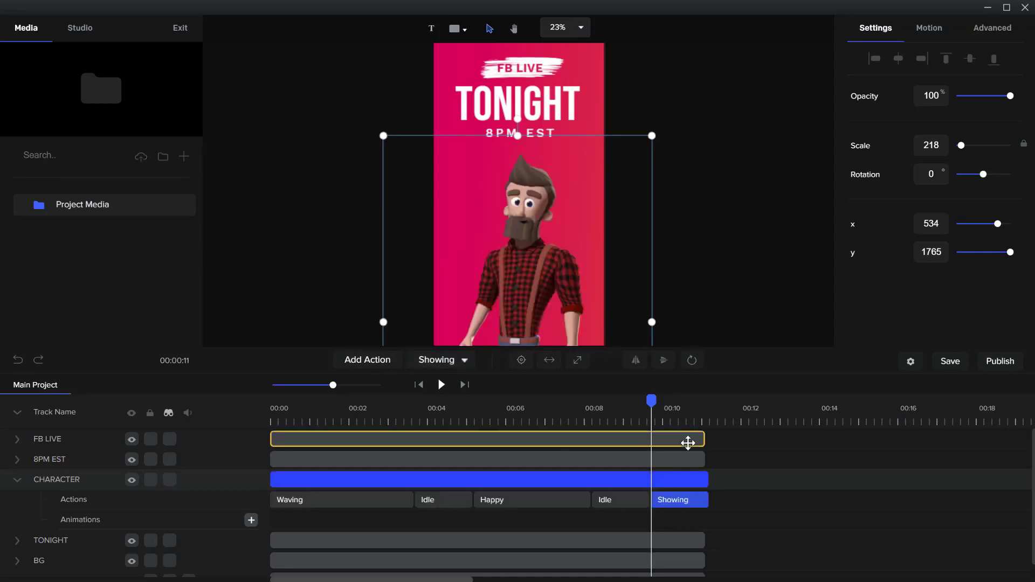
click(441, 384)
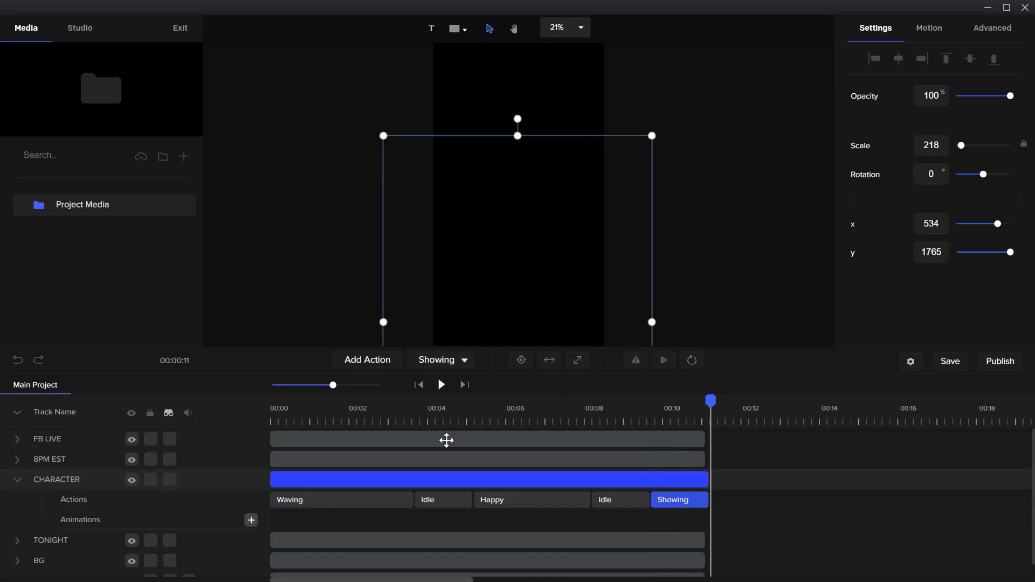
drag(710, 400, 360, 404)
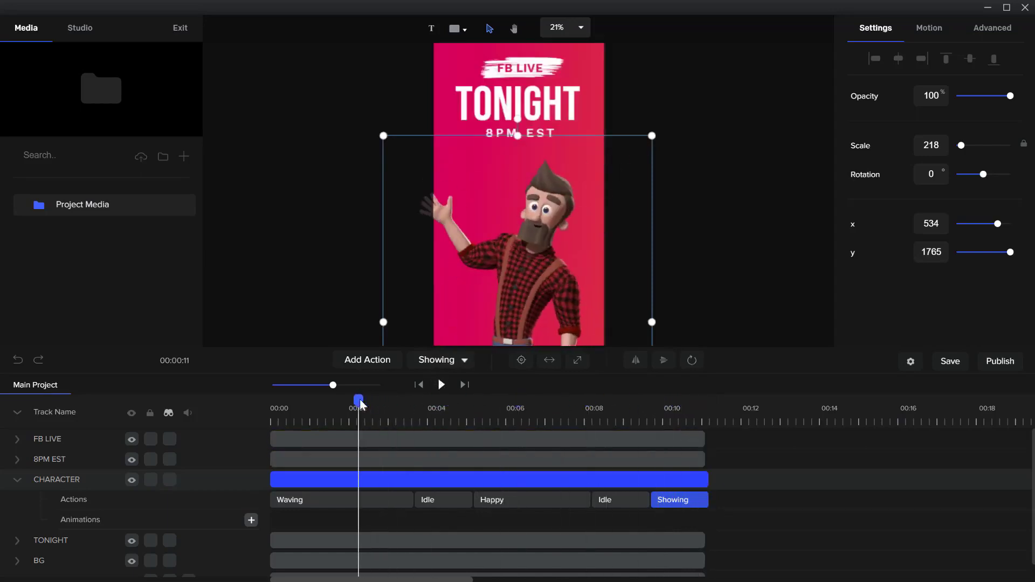
Add the 3D character Paul from the Studio library to the canvas, starting just after the existing clips end.
click(81, 28)
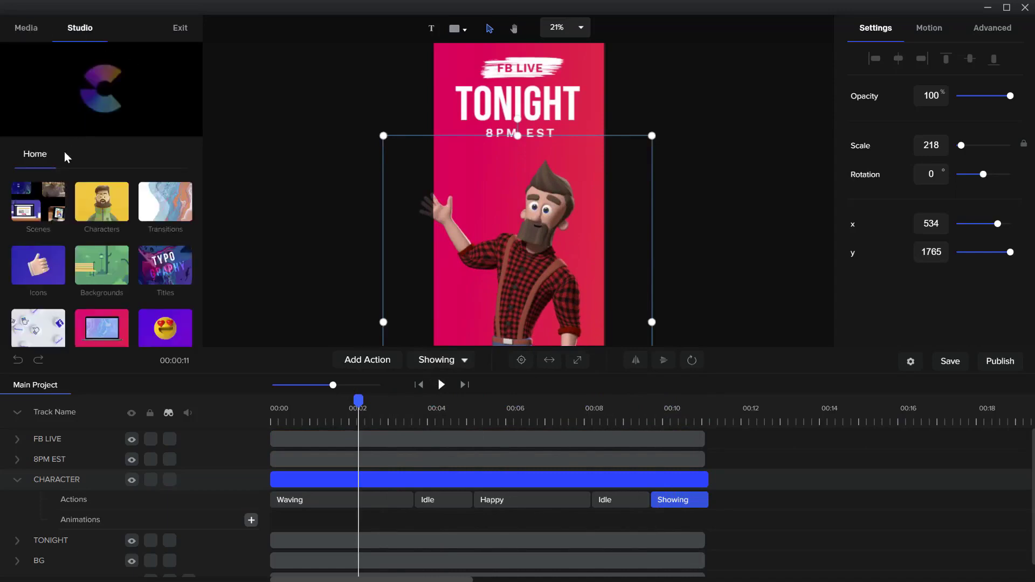
click(82, 205)
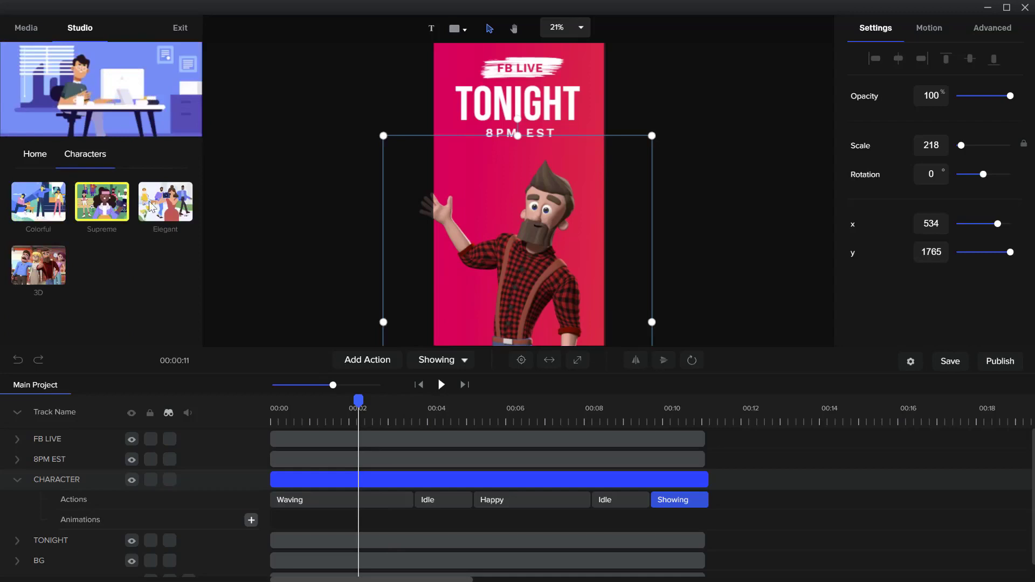
click(43, 258)
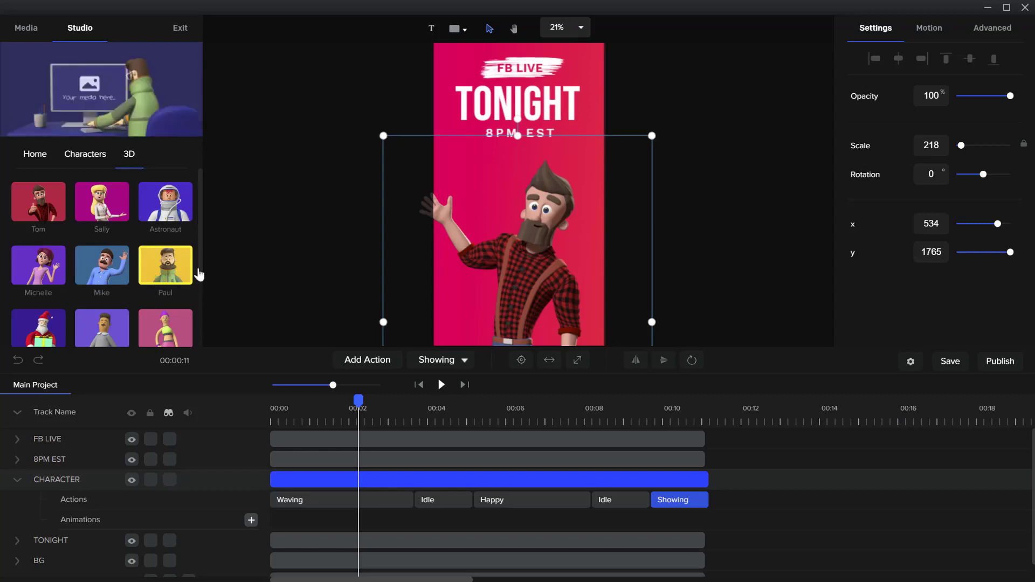
drag(358, 400, 634, 400)
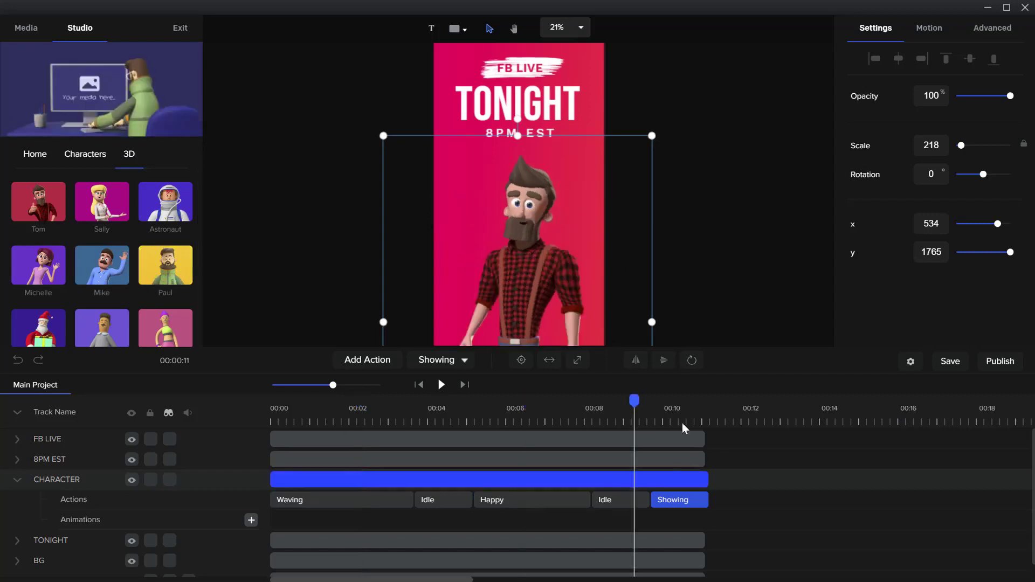
click(723, 420)
click(719, 271)
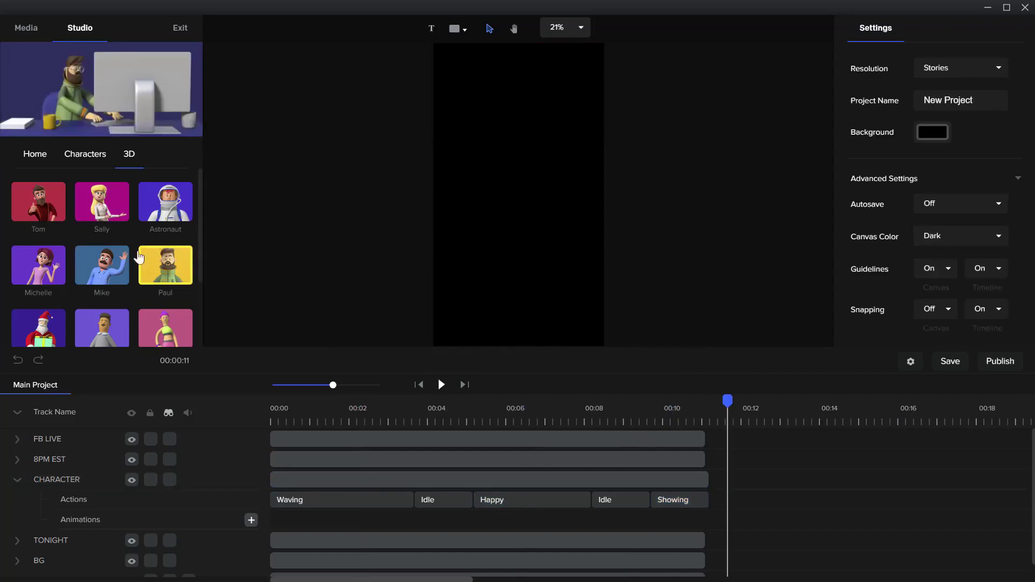
drag(139, 258, 539, 197)
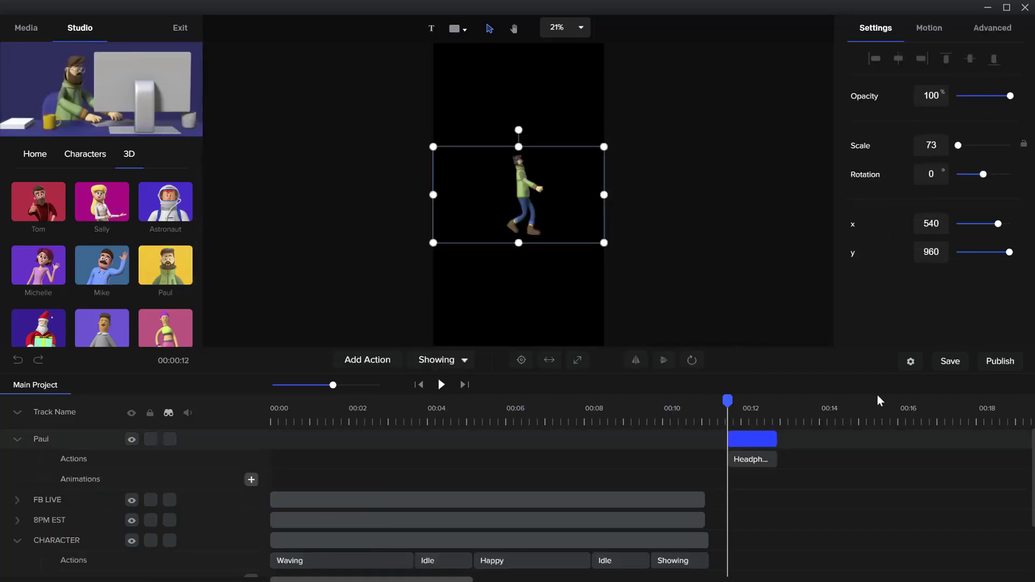
Enlarge Paul to a scale of about 169, position him at about x 460, y 983, and move the playhead to his clip's end.
drag(605, 243, 835, 341)
drag(654, 274, 508, 205)
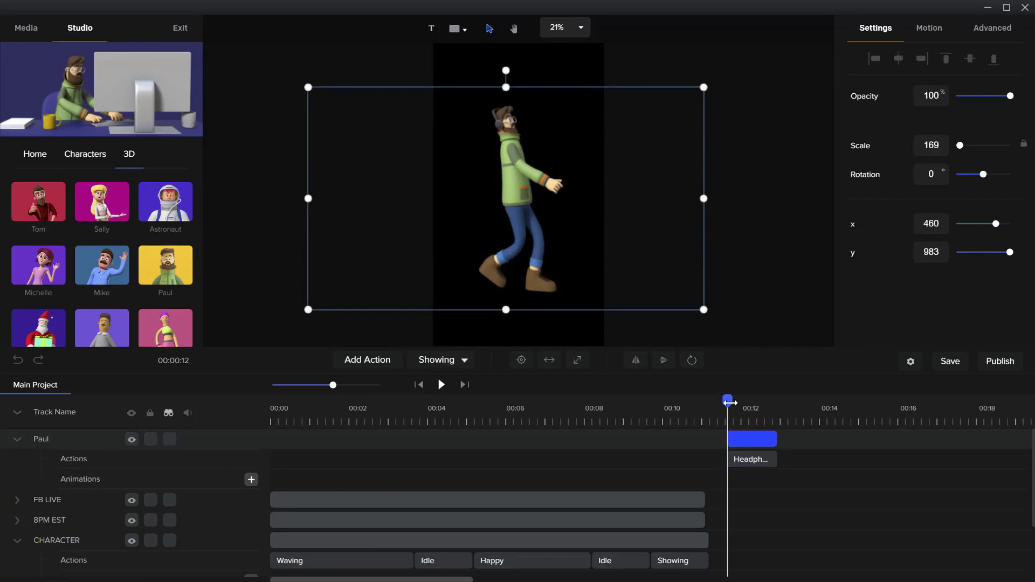
drag(749, 396, 775, 398)
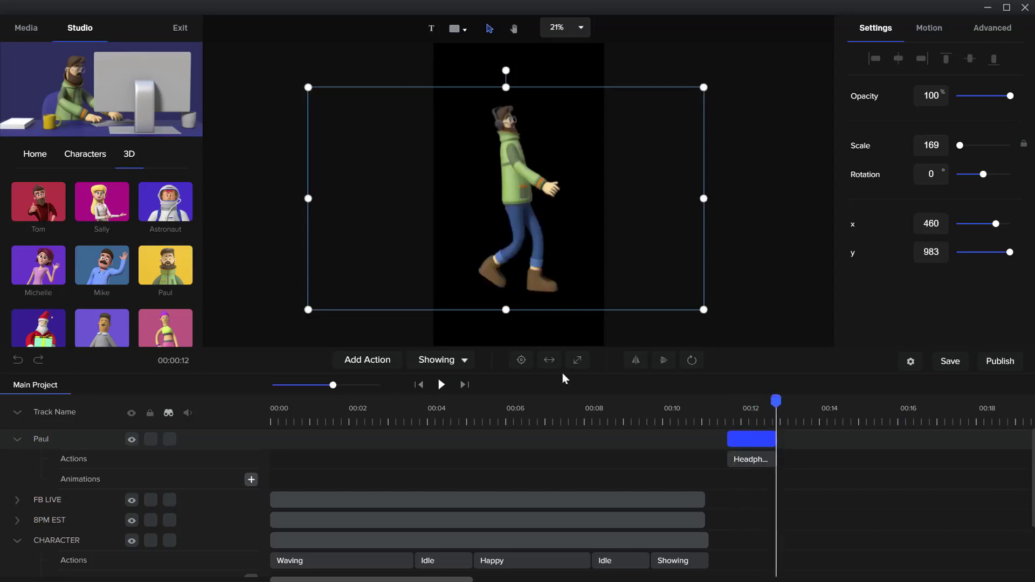
Add an Ipad action after Paul's Headphones action and scrub through it to its end.
click(384, 366)
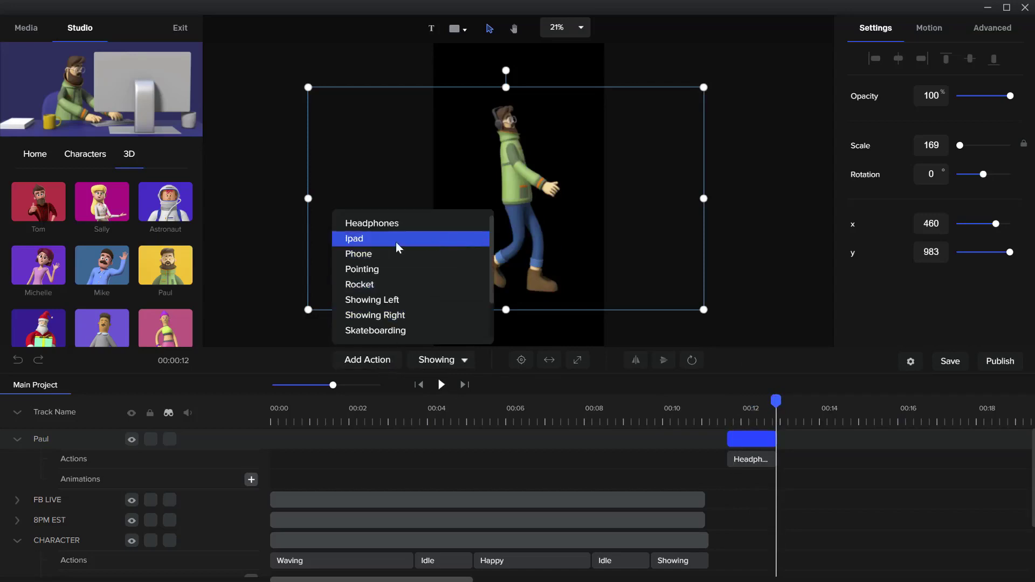
click(380, 241)
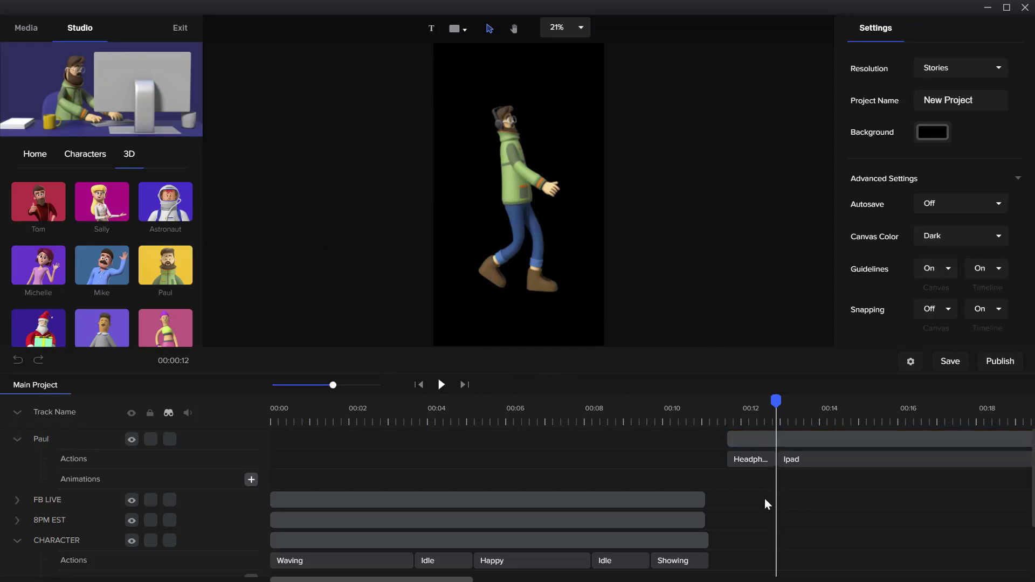
drag(345, 580, 352, 579)
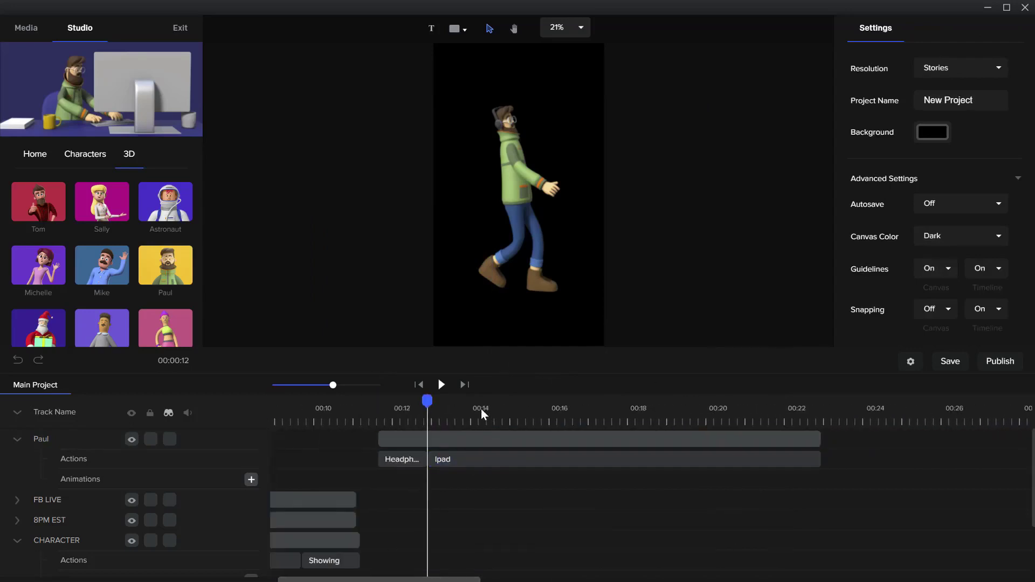
drag(426, 401, 816, 413)
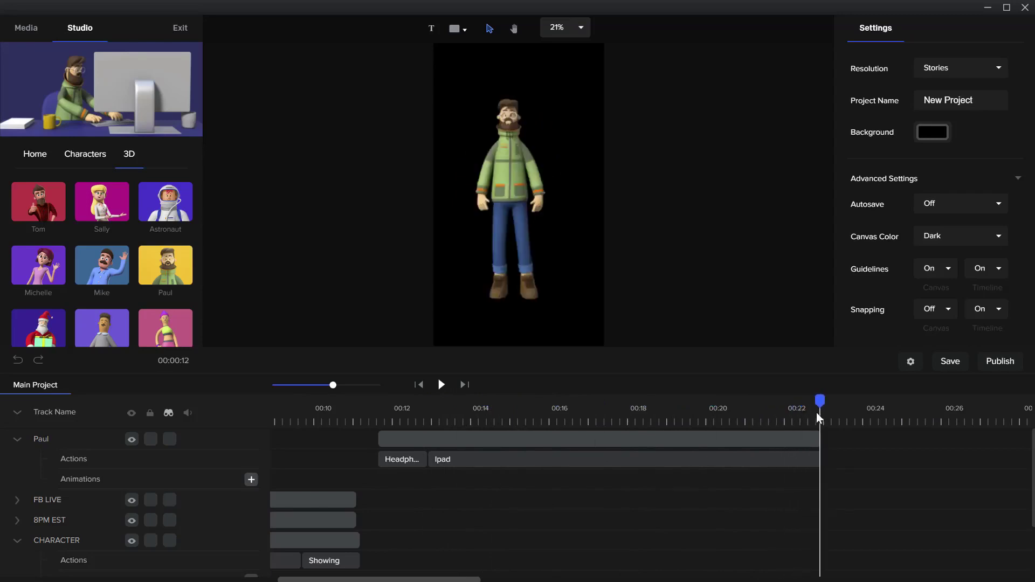
Delete the Ipad action from Paul's clip.
click(787, 437)
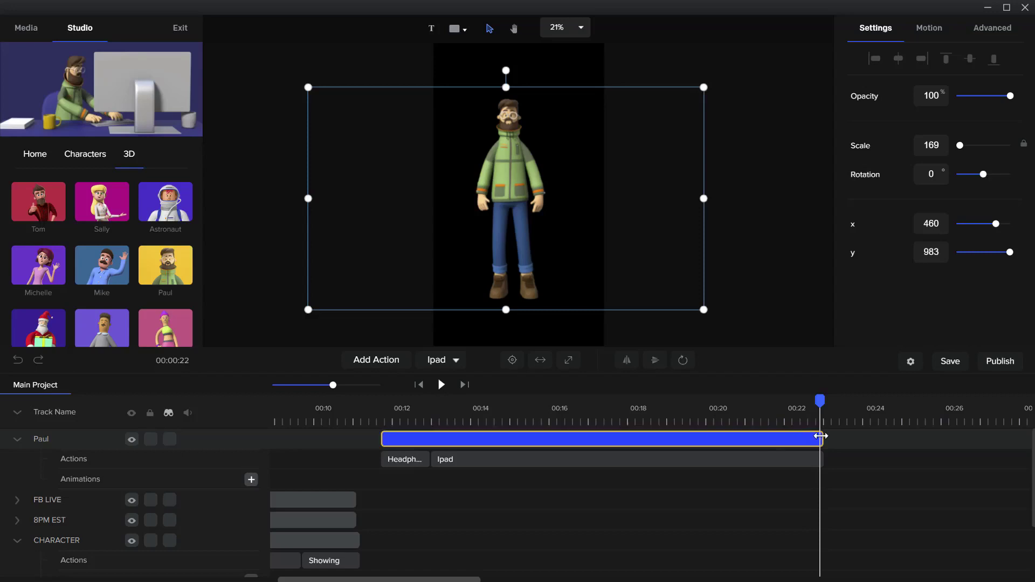
click(820, 463)
click(817, 460)
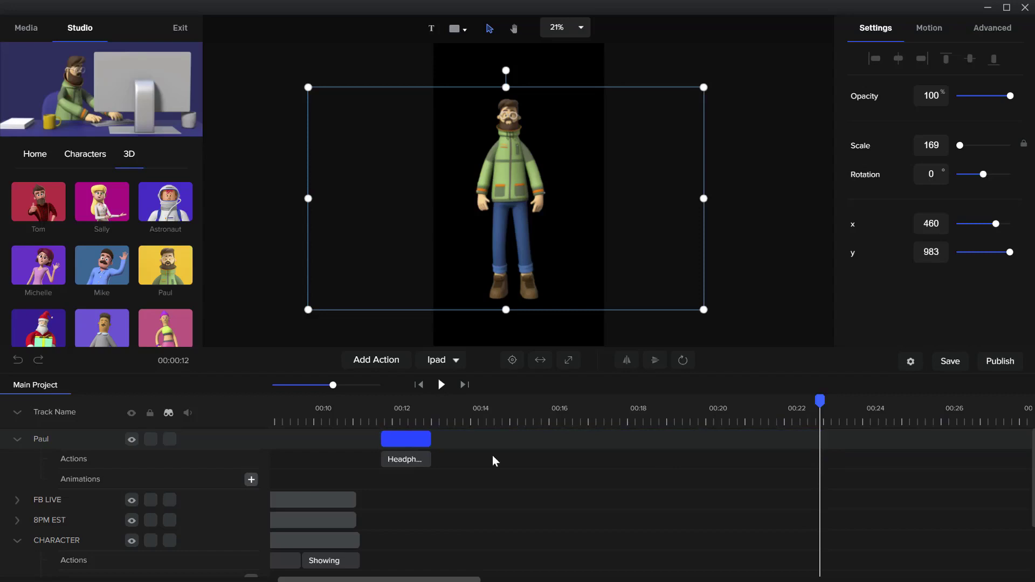
Add a Pointing action directly after Paul's Headphones action and scrub through it to near its end.
click(429, 420)
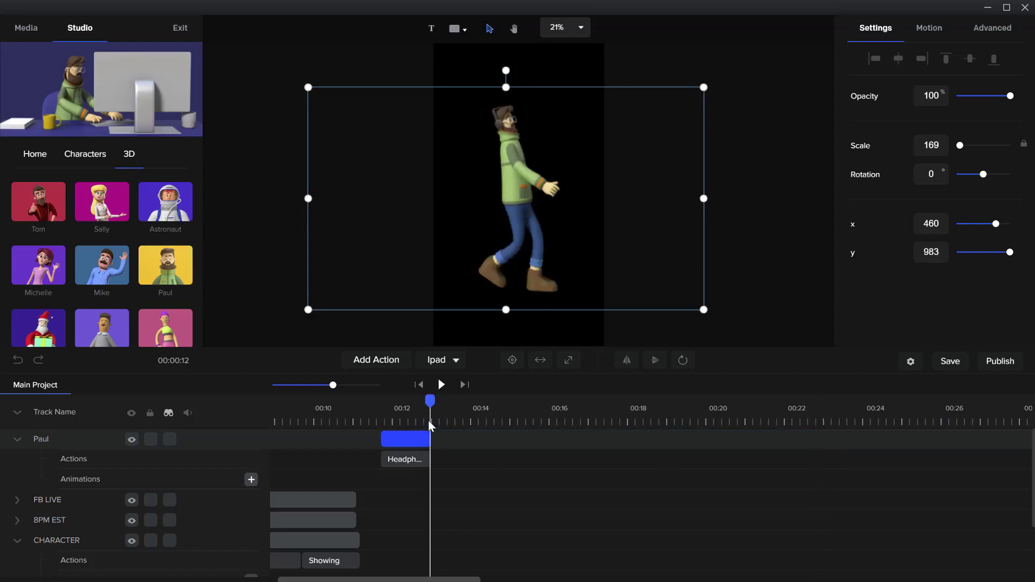
drag(430, 400, 431, 400)
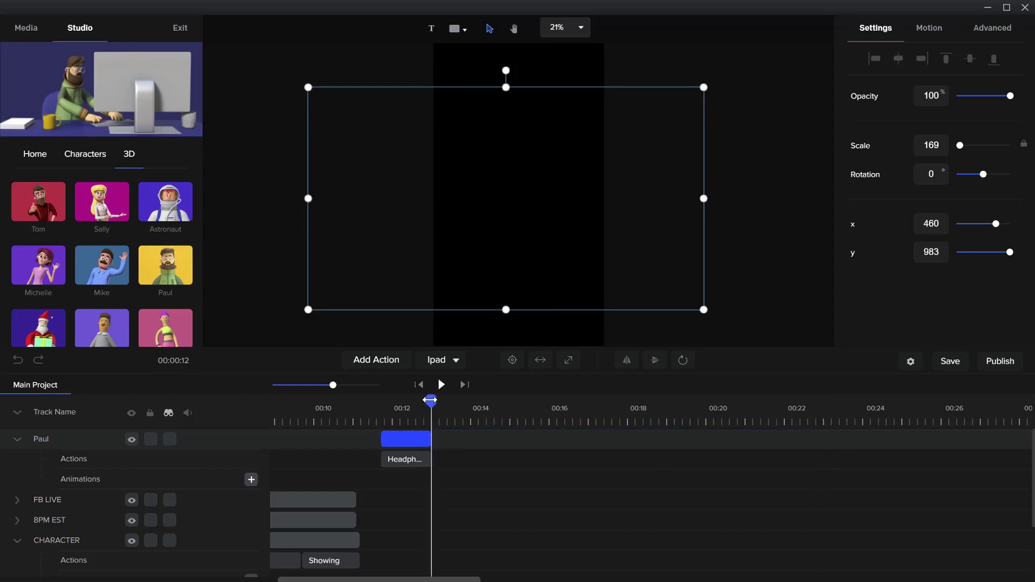
click(376, 360)
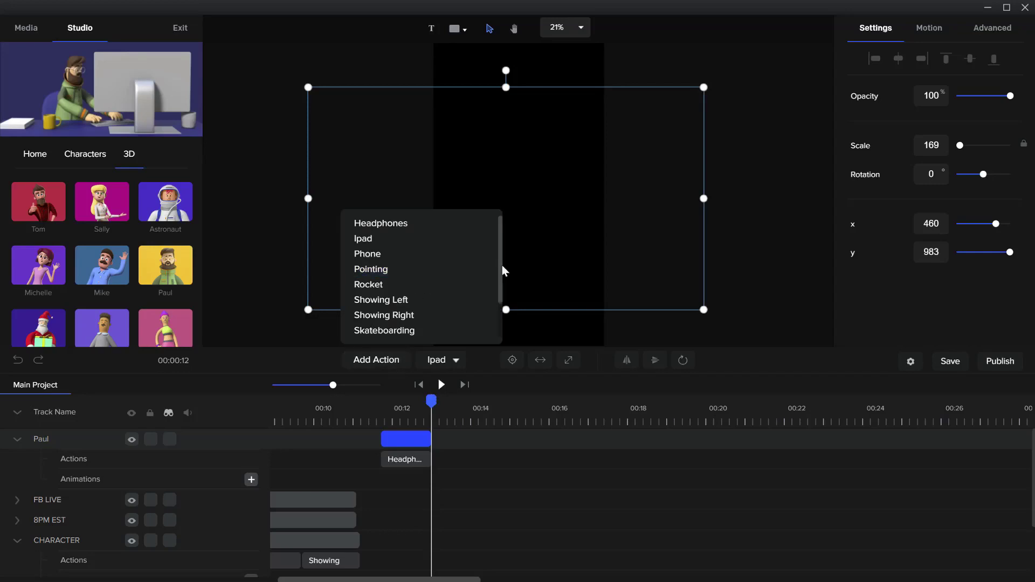
click(449, 273)
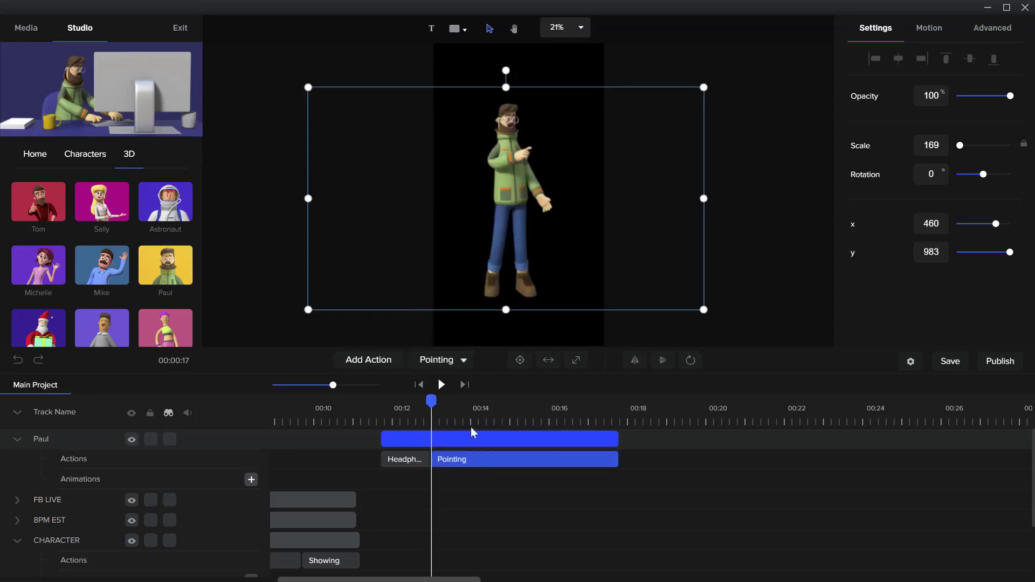
drag(574, 397, 623, 399)
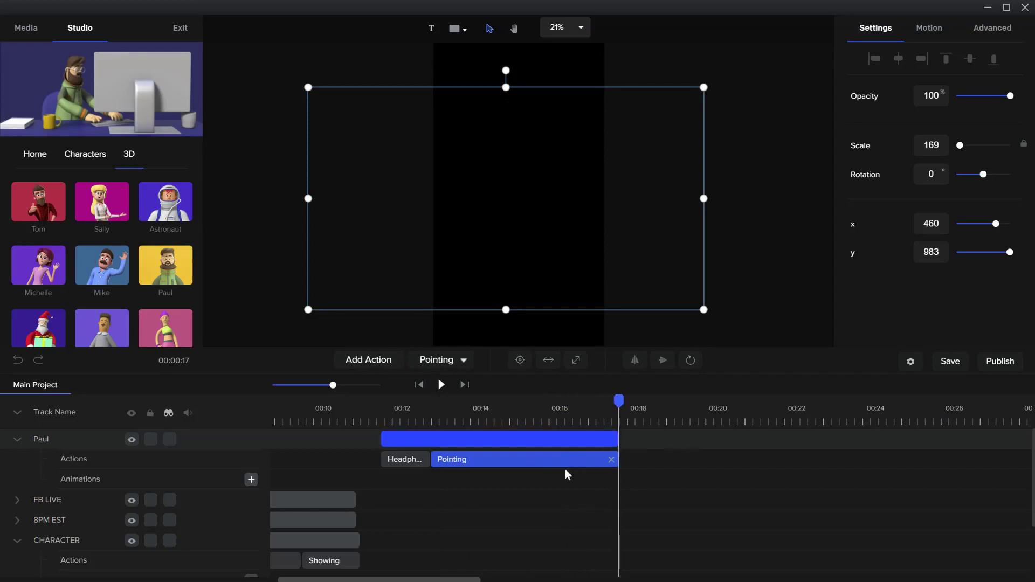
click(425, 423)
click(420, 450)
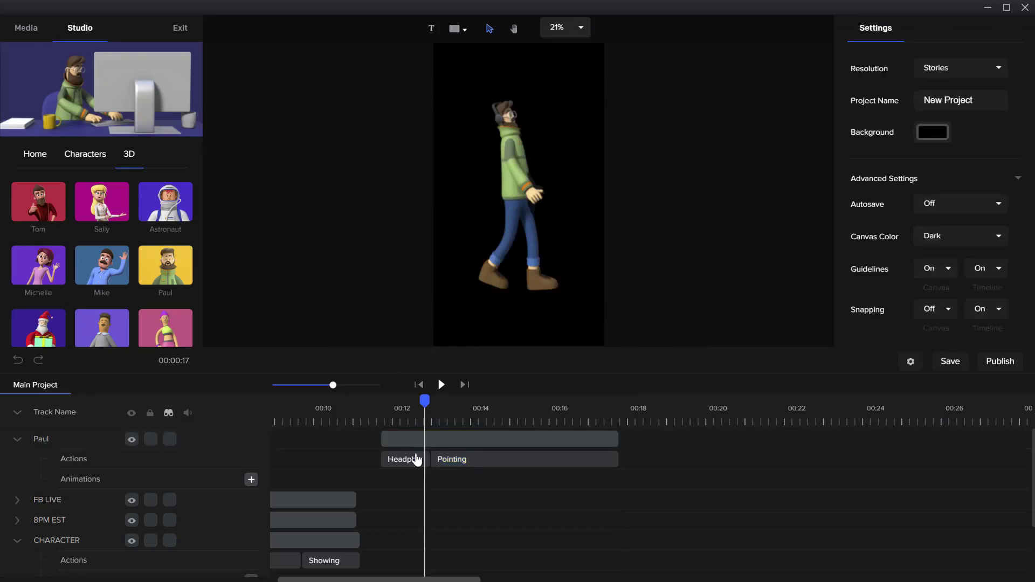
click(487, 437)
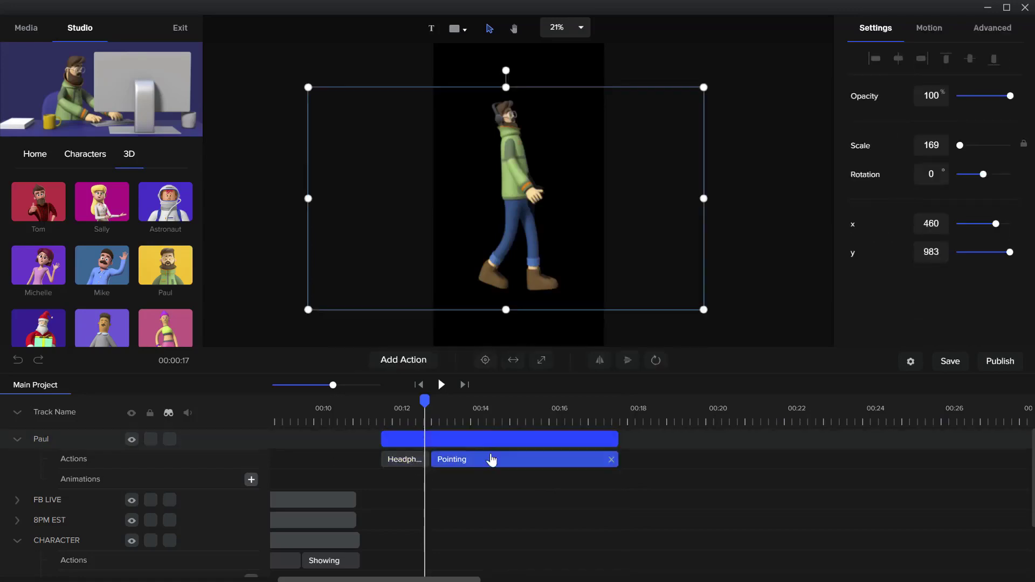
drag(421, 407, 615, 402)
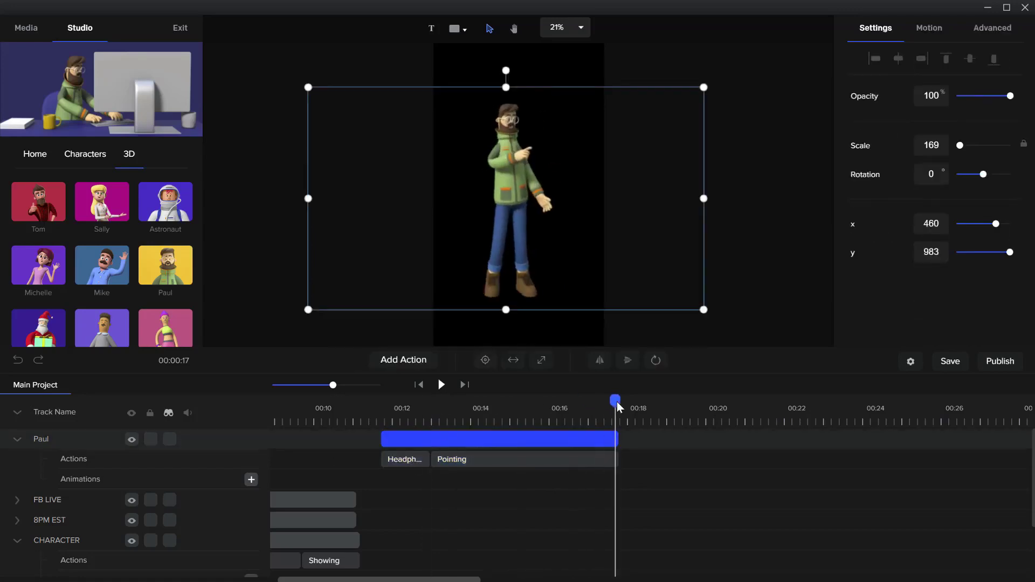
Add a Rocket action after Paul's Pointing action, play back the transition, and scrub back to the start of Pointing.
click(403, 361)
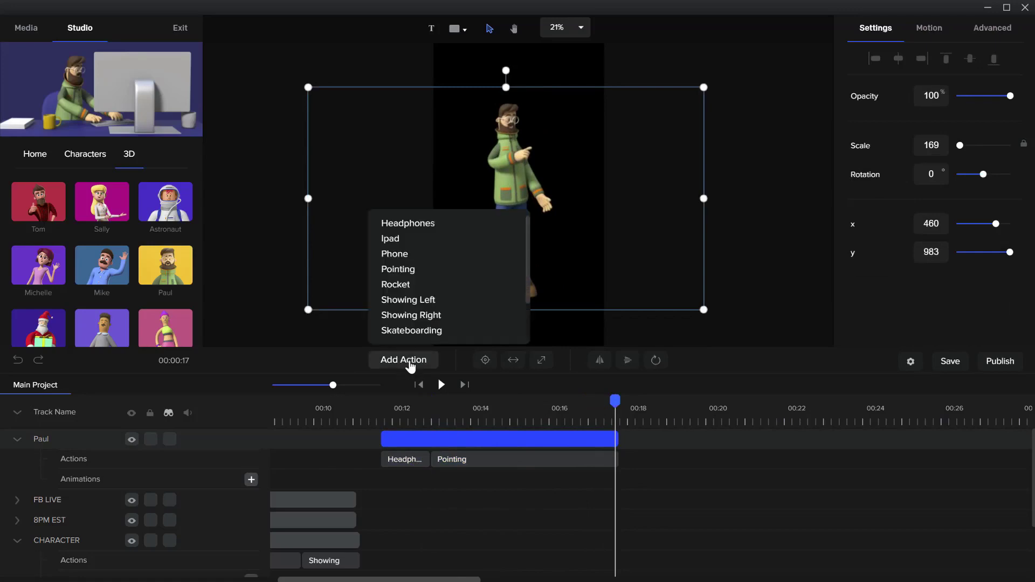
click(425, 284)
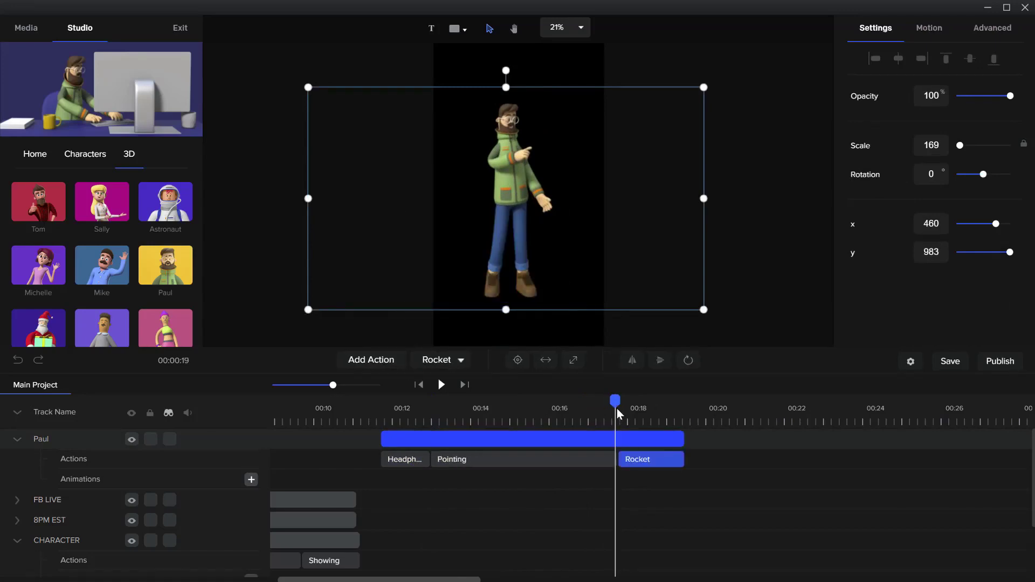
drag(615, 400, 596, 401)
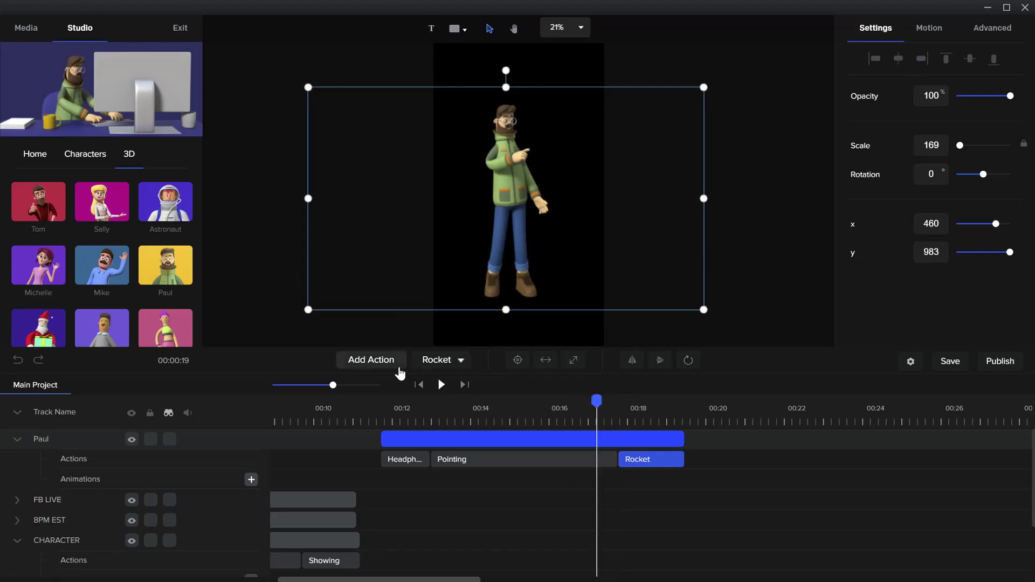
click(442, 384)
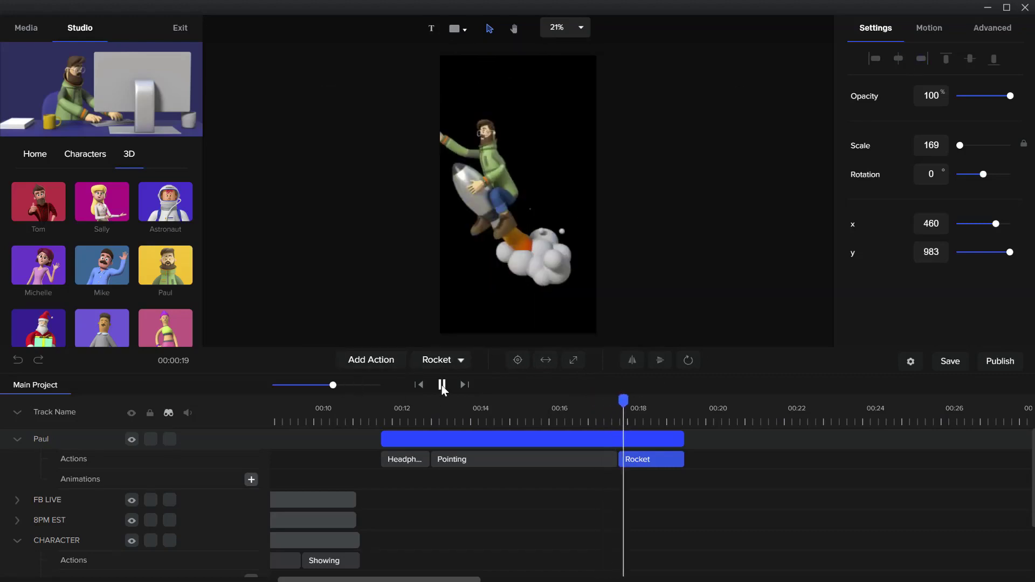
click(442, 385)
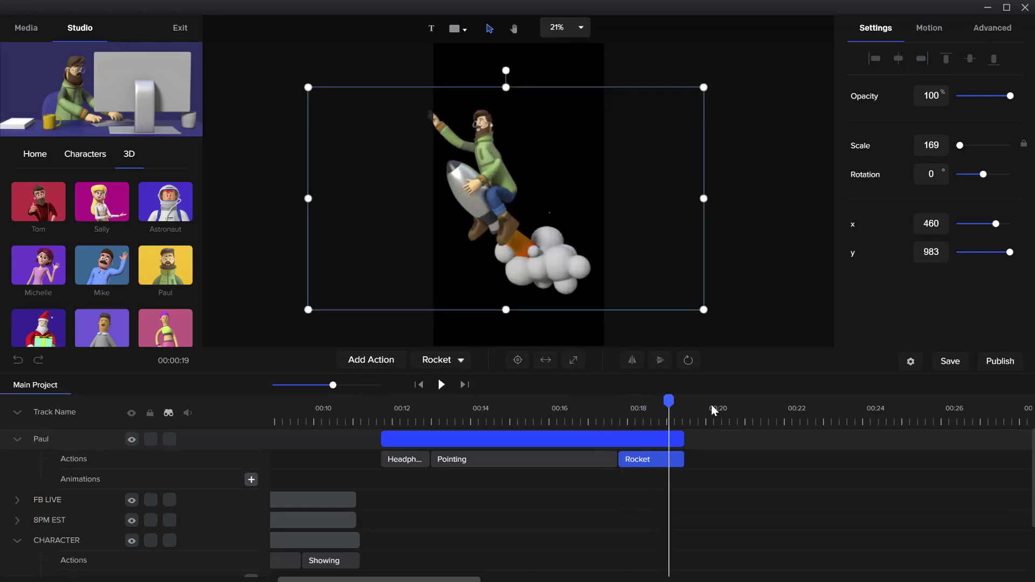
drag(670, 403, 420, 385)
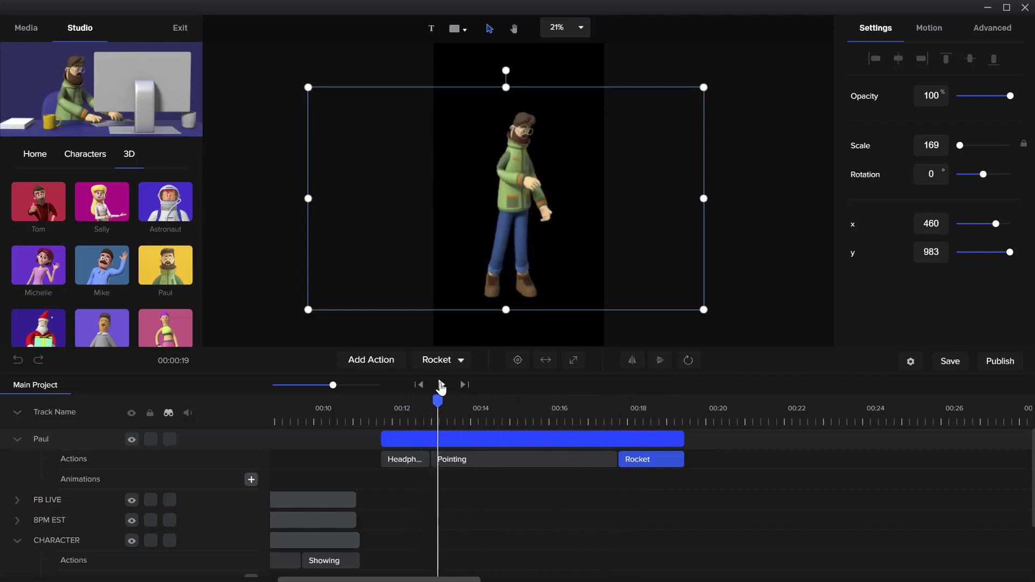
Delete Paul's Rocket and Pointing actions and return the playhead to the end of his Headphones action.
click(677, 459)
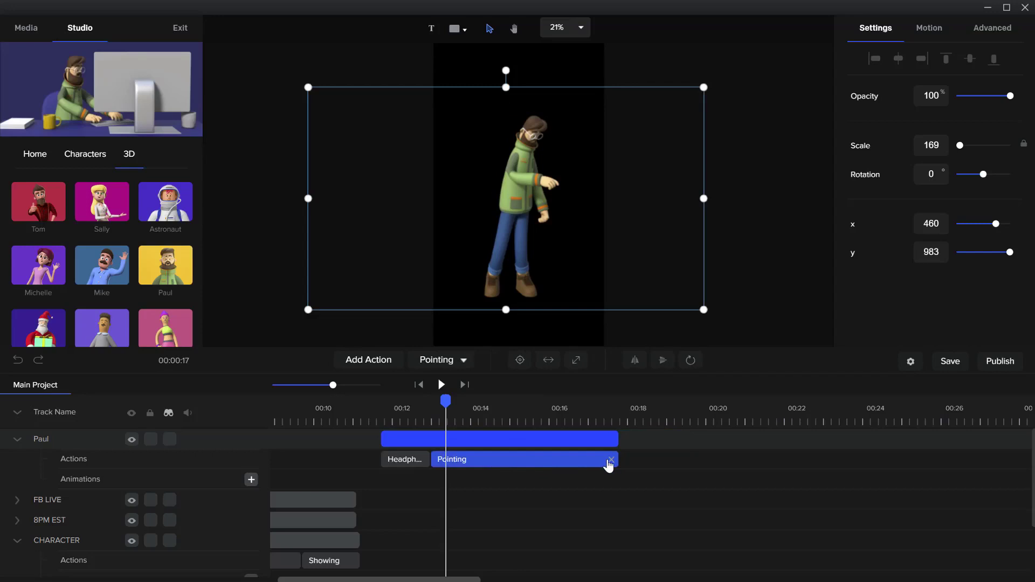
click(610, 460)
drag(445, 403, 431, 404)
Add a Showing Left action after Paul's Headphones action and scrub through it to about 00:15.
click(425, 360)
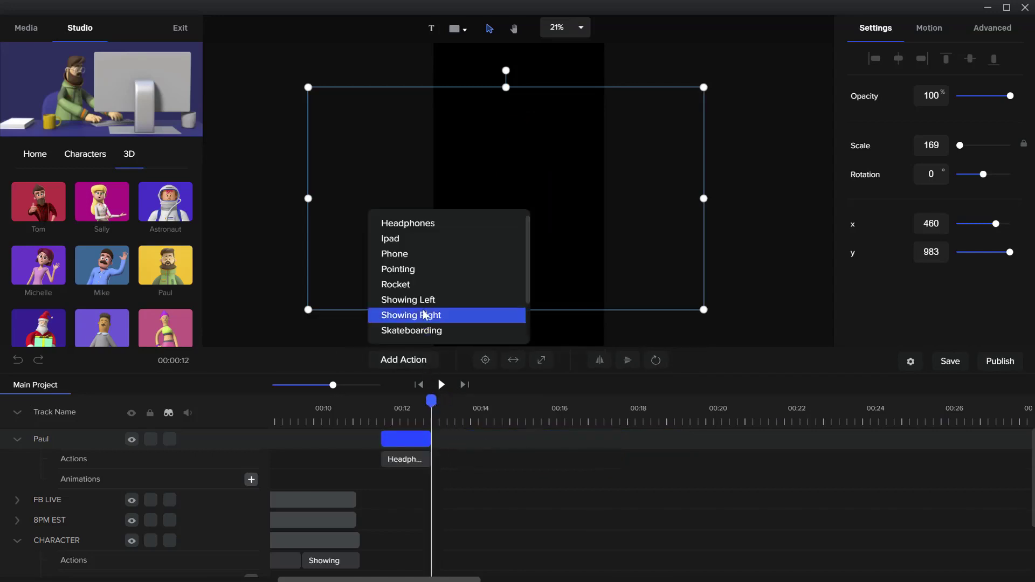
click(526, 249)
click(418, 355)
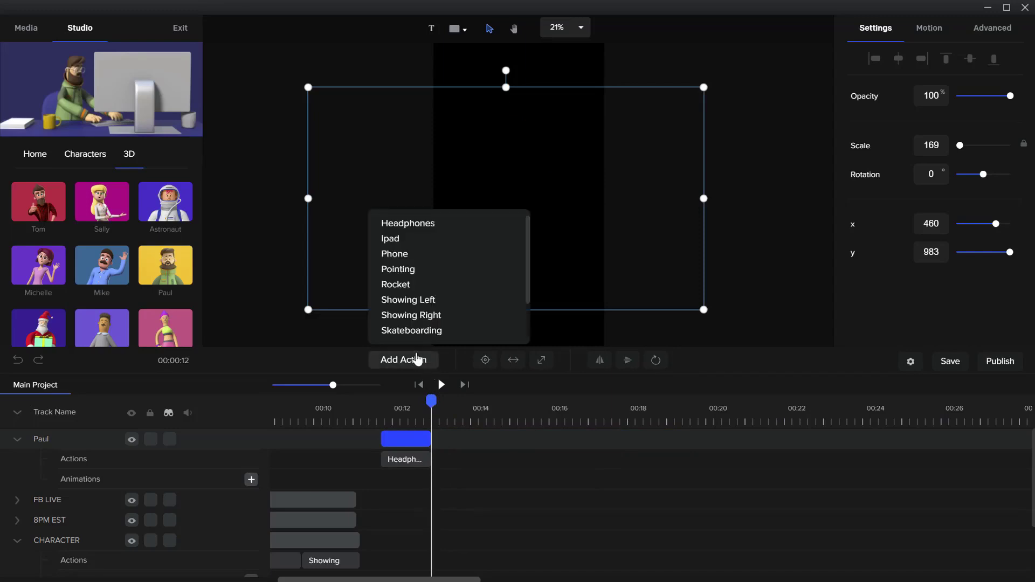
mouse_move(526, 275)
mouse_down()
mouse_move(524, 319)
mouse_move(521, 267)
mouse_up()
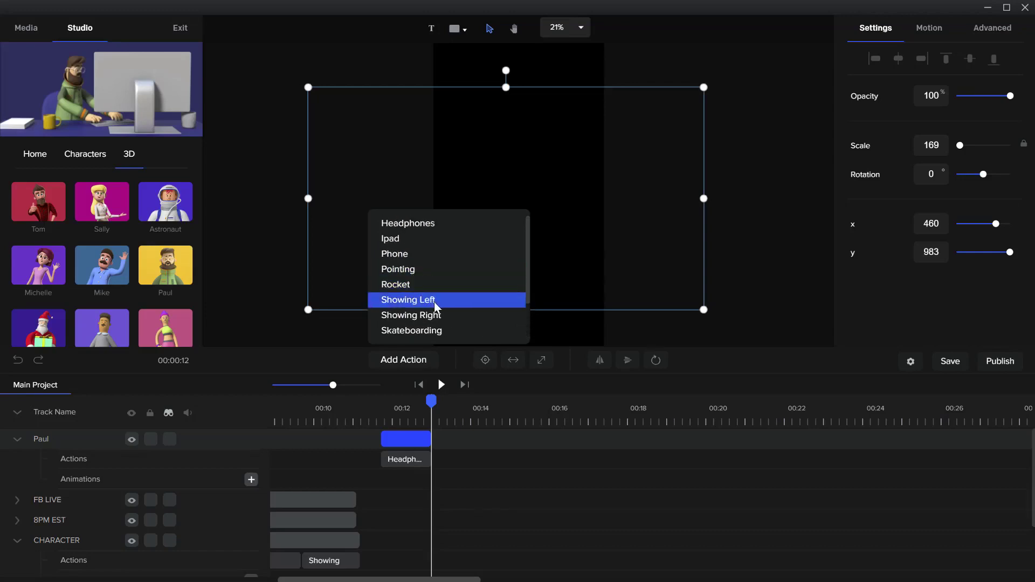
click(448, 301)
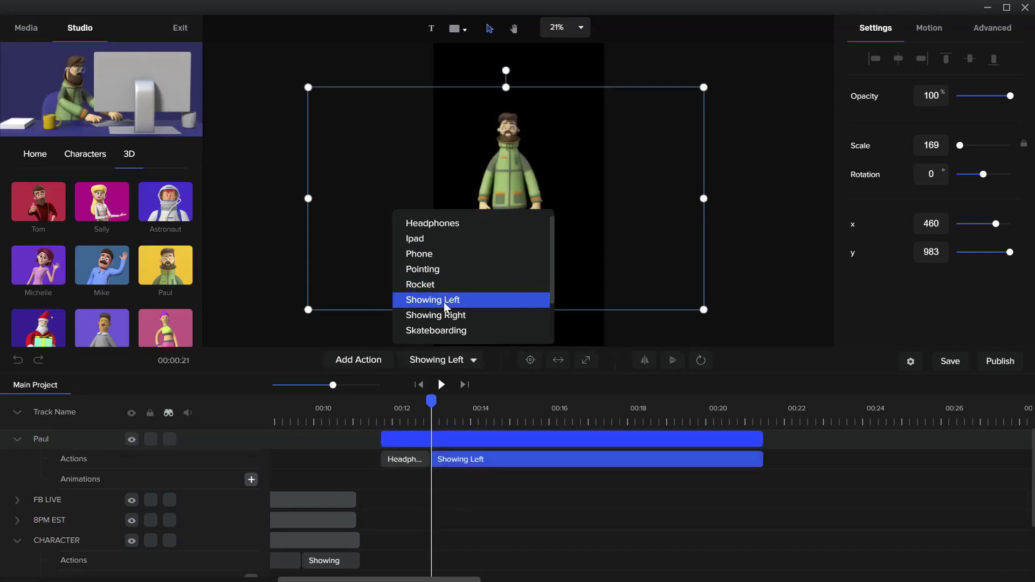
drag(432, 400, 531, 406)
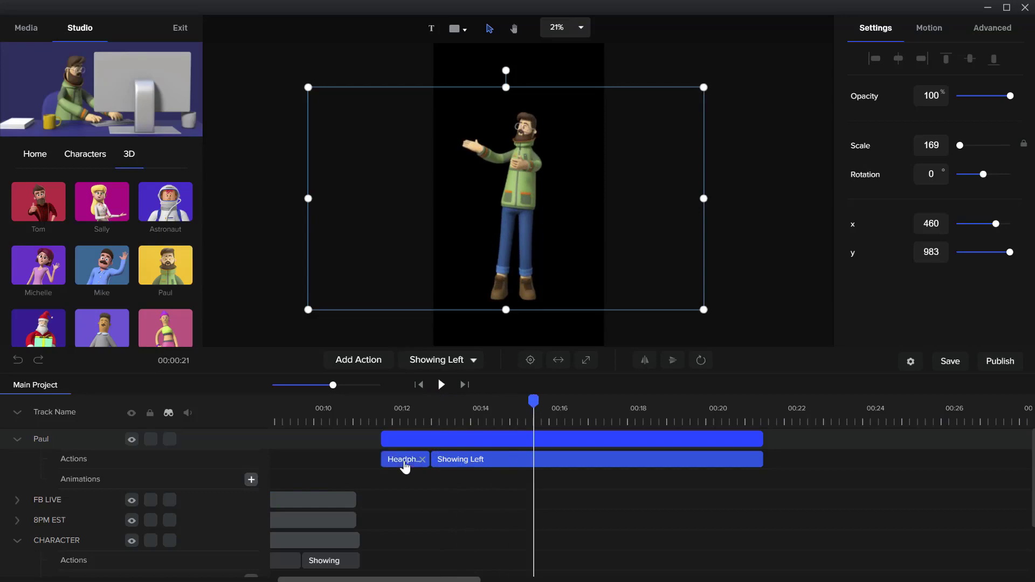
Add a custom animation to Paul at about 00:15 and enable its Position property.
click(252, 480)
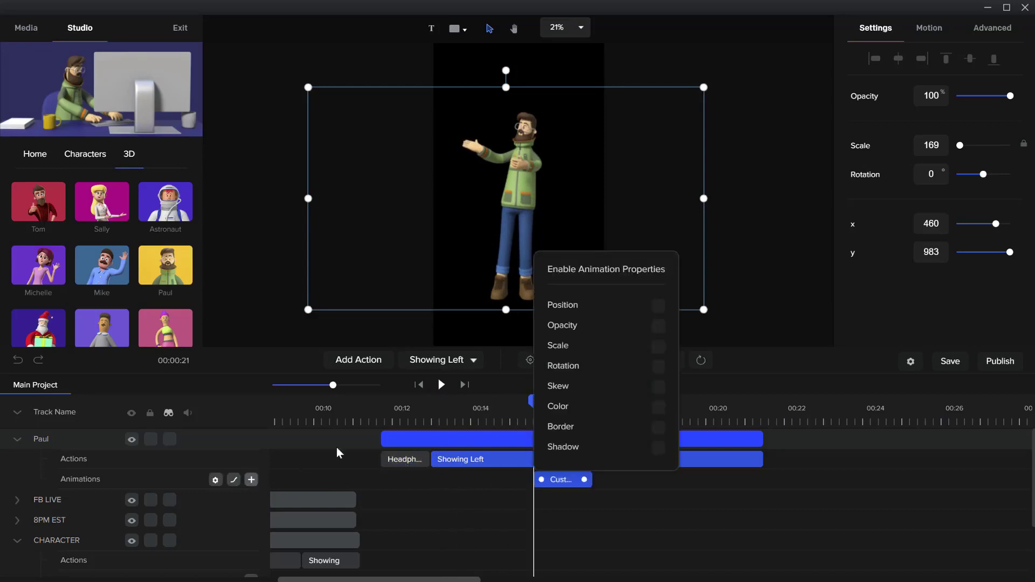
click(658, 305)
click(658, 326)
click(658, 326)
Apply the Slide Right entrance motion to Paul, play it back from his clip's start, and scrub back over it.
click(935, 30)
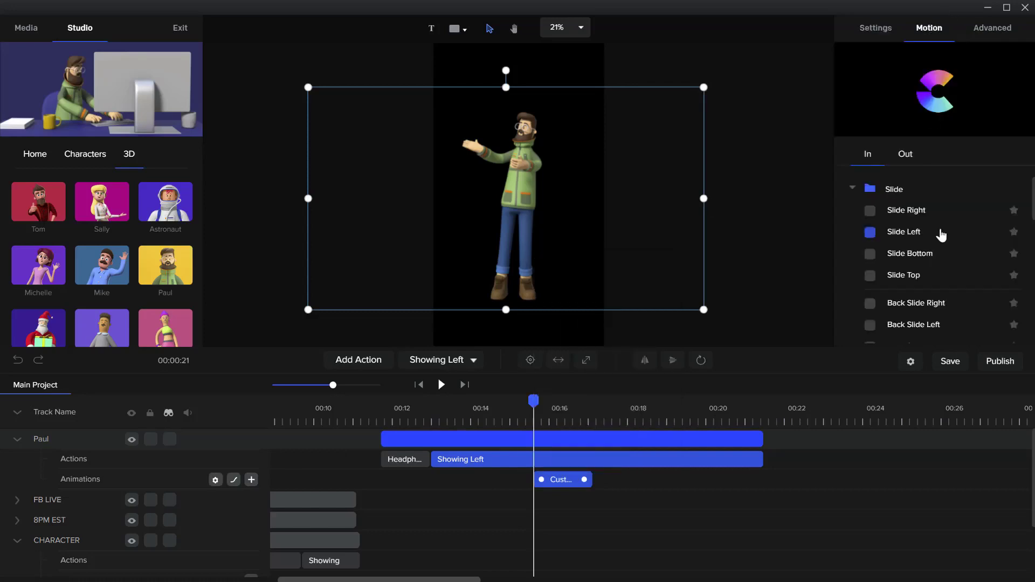
click(871, 215)
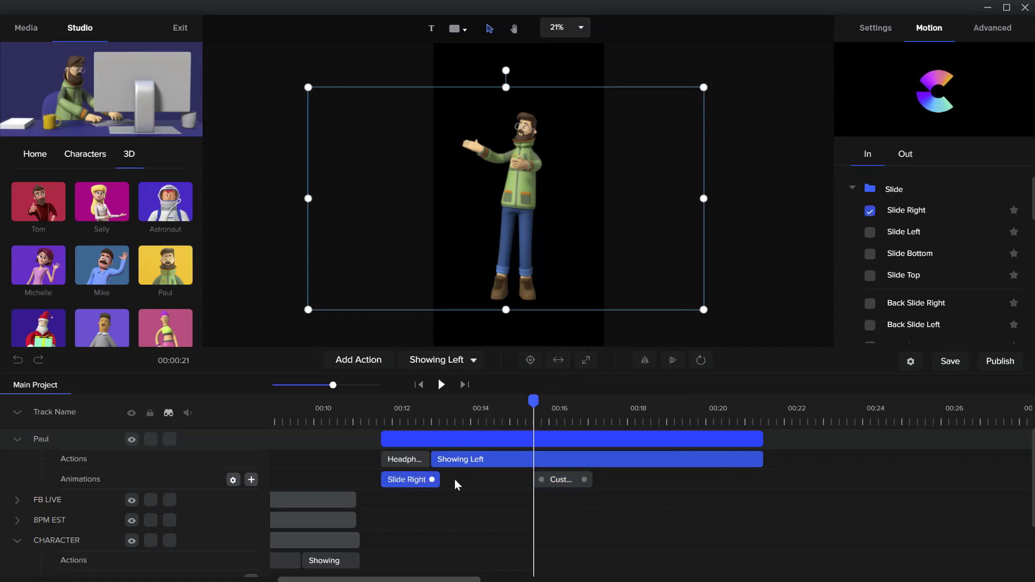
drag(528, 399, 376, 399)
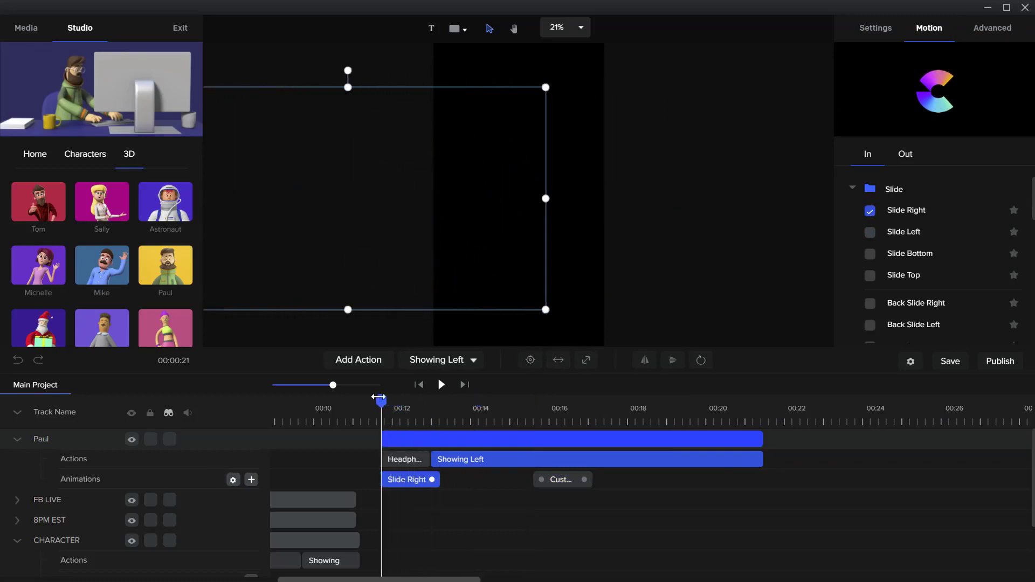
click(442, 385)
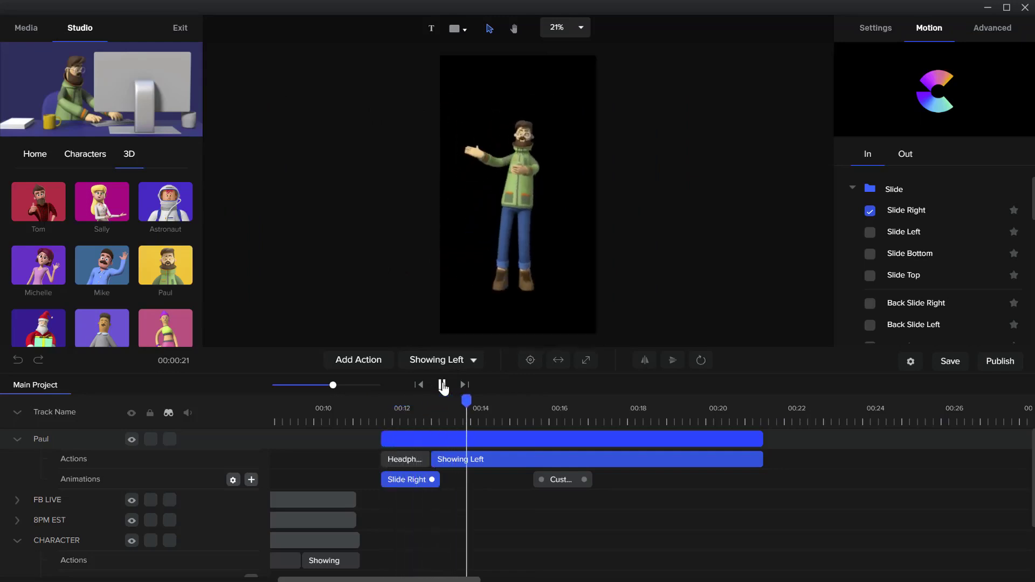
click(442, 384)
drag(496, 402, 412, 401)
drag(393, 403, 407, 405)
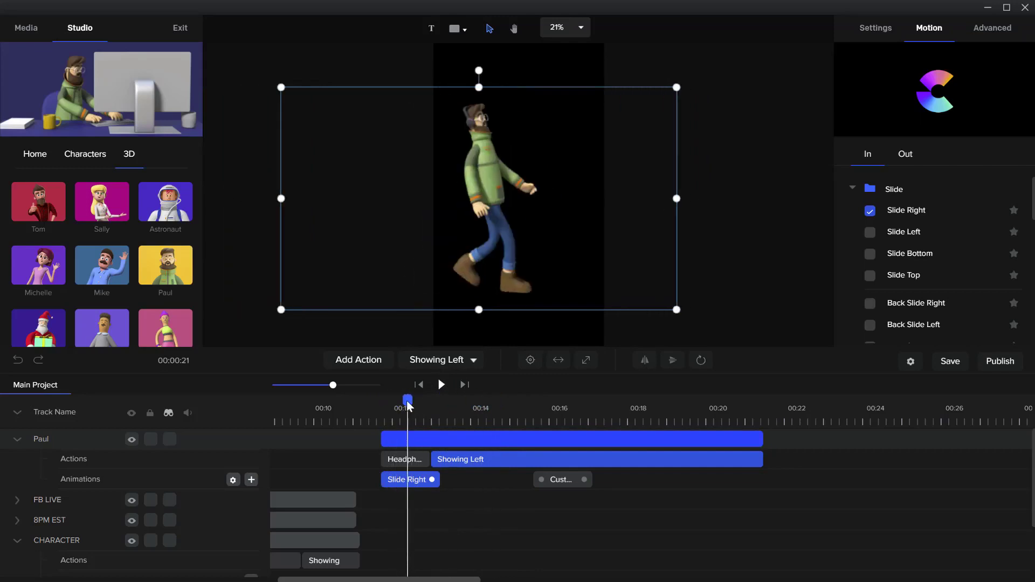
Delete the Slide Right animation from Paul's clip and select his Headphones action with the playhead at about 00:12.
right_click(421, 480)
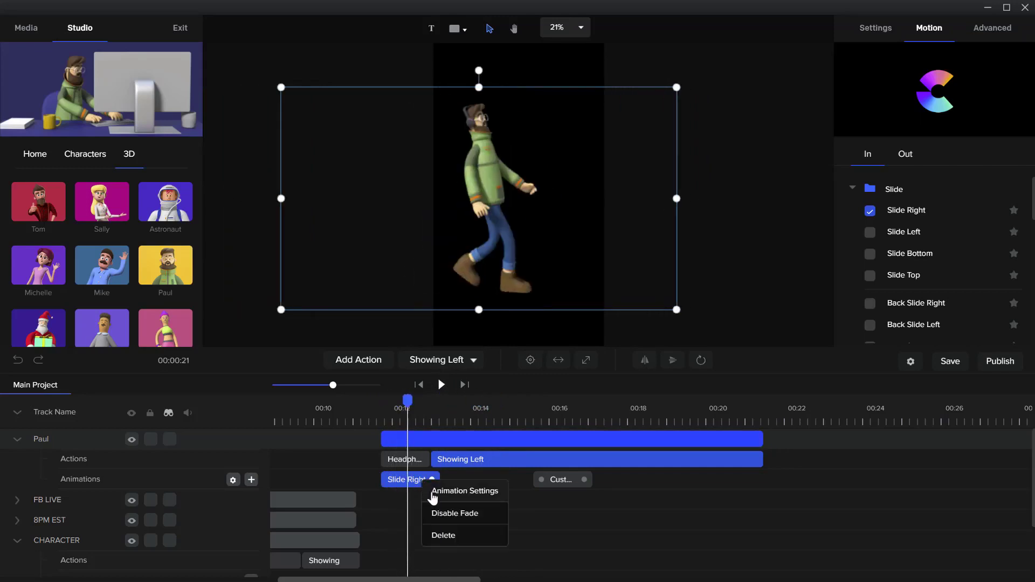
click(443, 536)
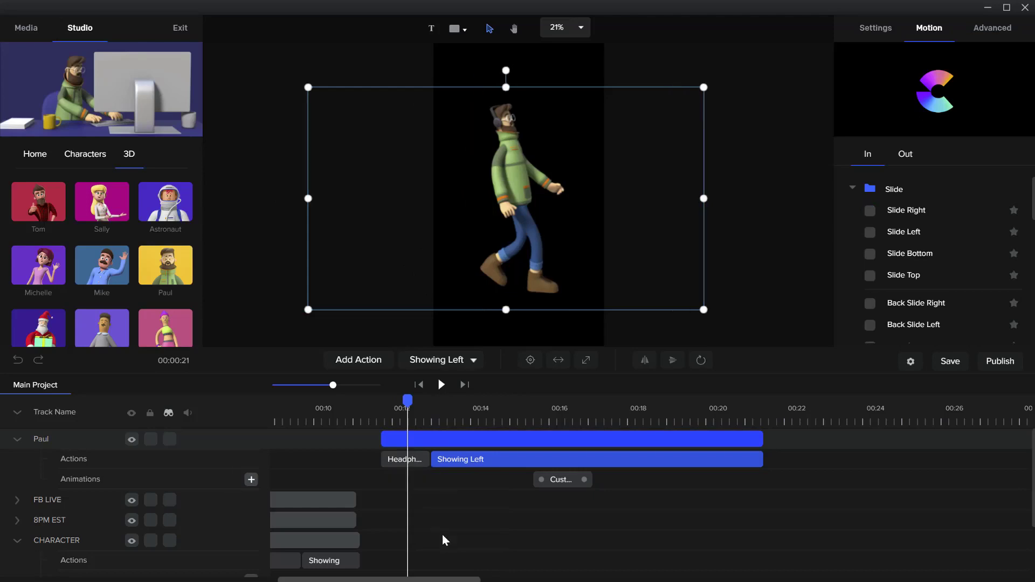
mouse_move(407, 399)
mouse_down()
mouse_move(386, 400)
mouse_move(401, 400)
mouse_up()
click(410, 466)
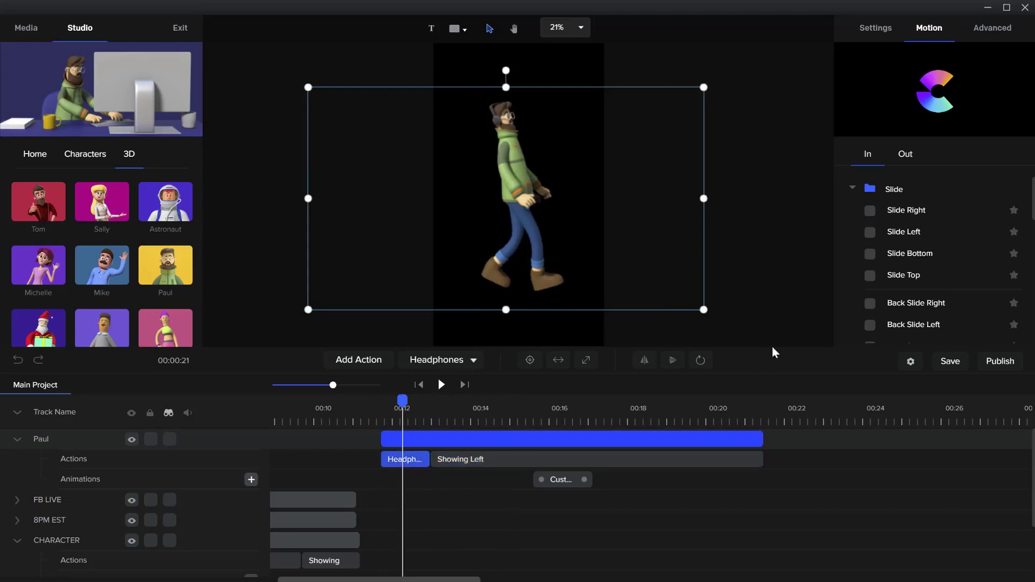
Apply the Slide Right entrance motion to Paul and play it back from just before his clip's start.
click(870, 210)
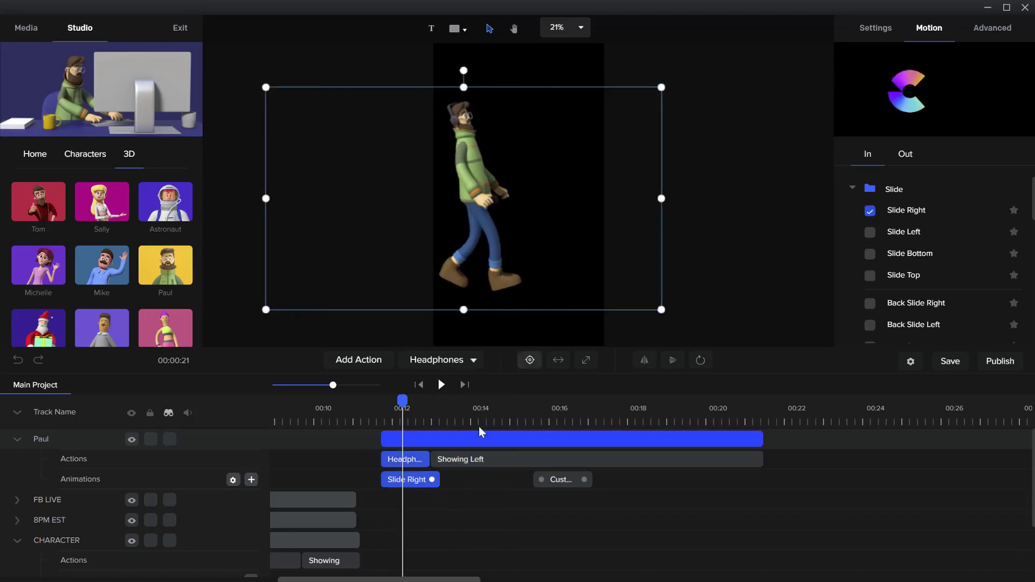
drag(403, 414, 376, 414)
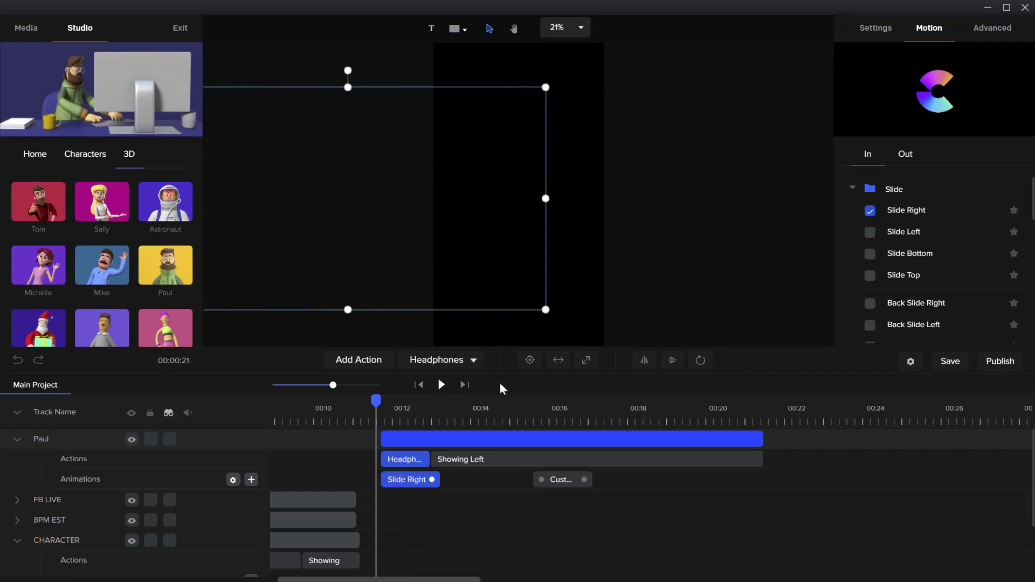
click(441, 384)
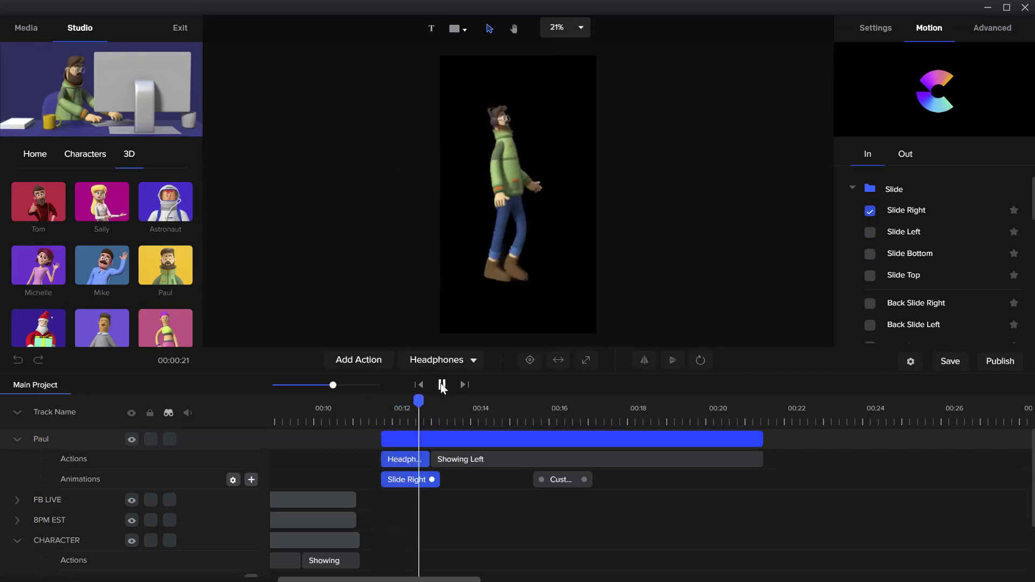
click(441, 384)
Select Paul's Showing Left action and delete the custom animation at about 00:16 from his clip.
click(445, 439)
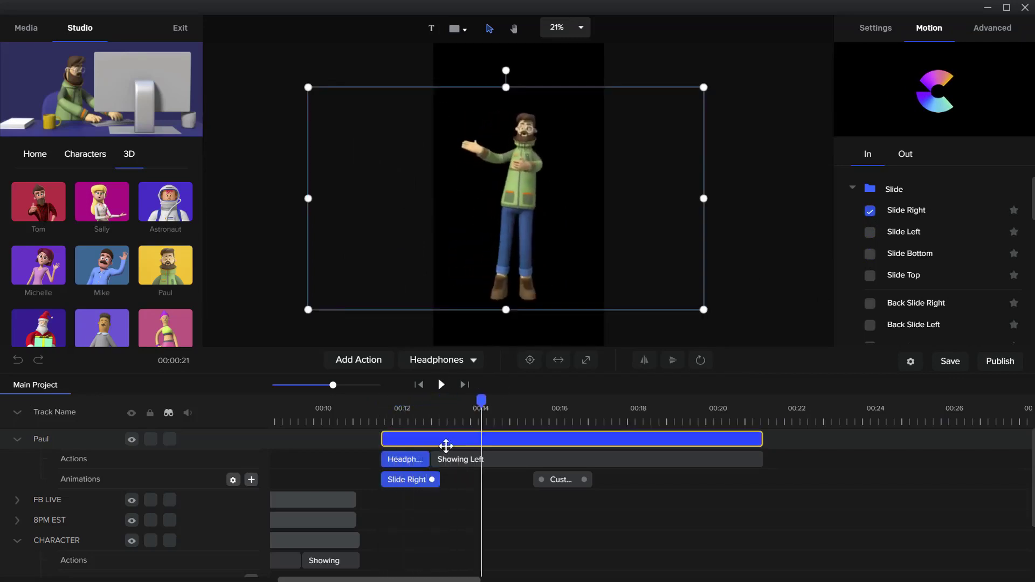
click(433, 459)
click(449, 464)
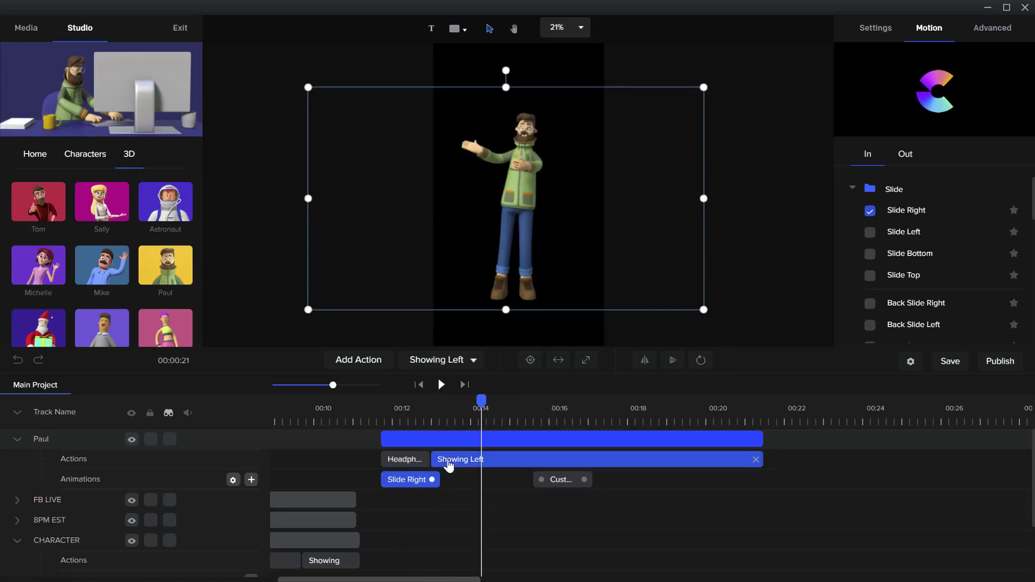
click(570, 482)
right_click(582, 482)
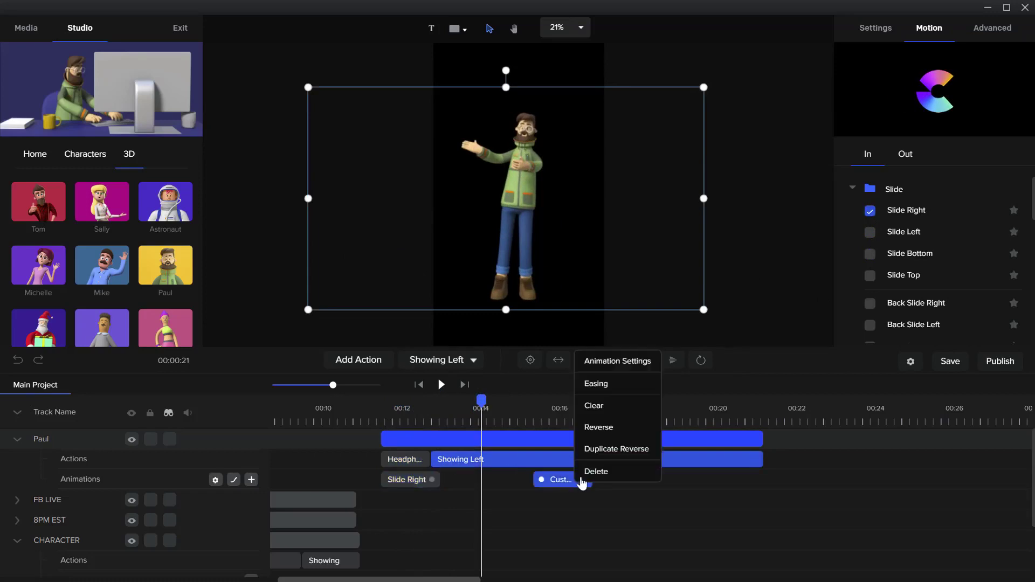
click(593, 472)
Browse the Slide entrance motions and scrub over Paul's Slide Right animation between about 00:12 and 00:13.
drag(480, 408, 401, 400)
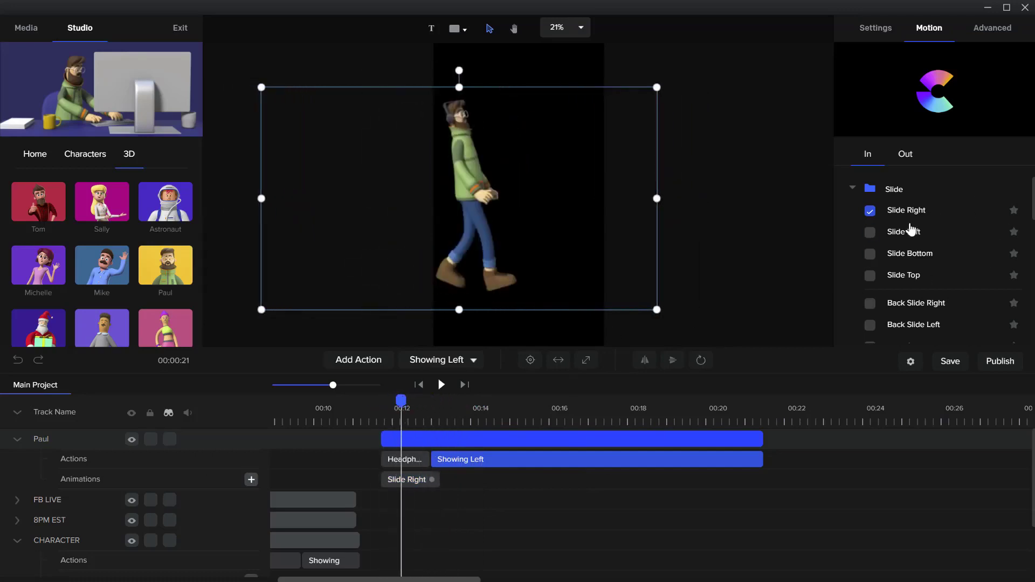
scroll(888, 273, down, 5)
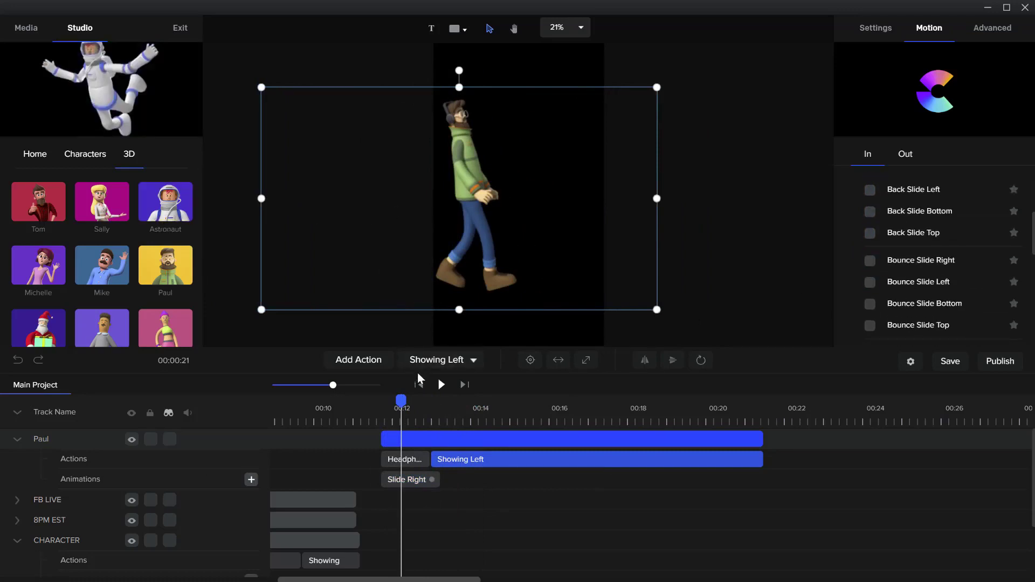
drag(397, 401, 423, 392)
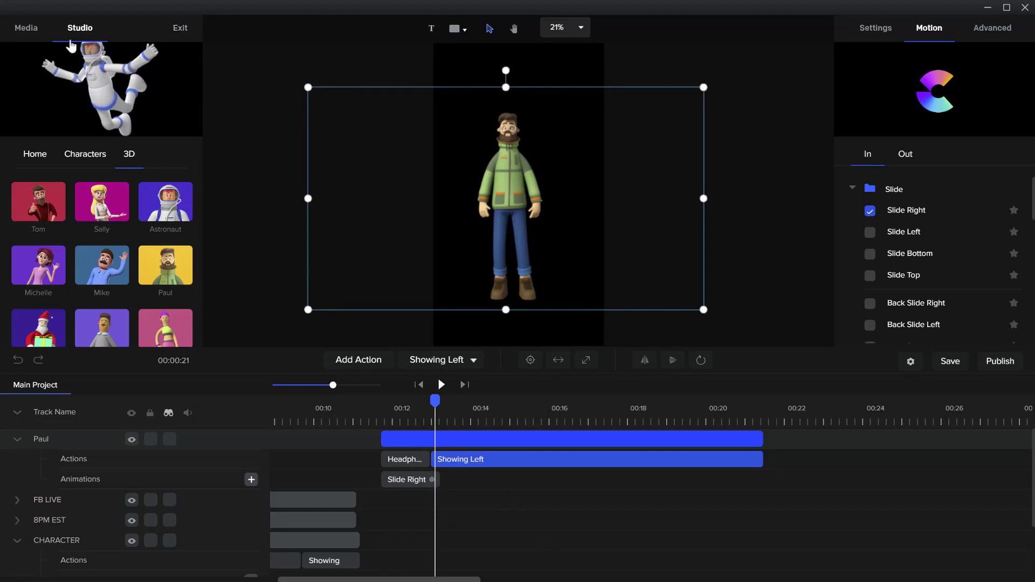
Exit the story project and open the New Video project from the project list.
click(27, 30)
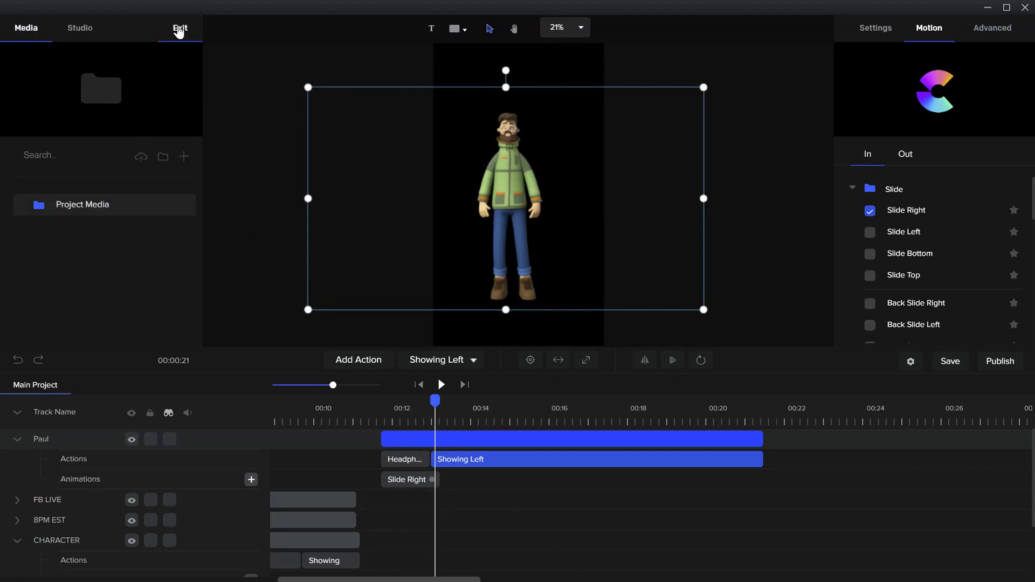
click(179, 31)
click(174, 262)
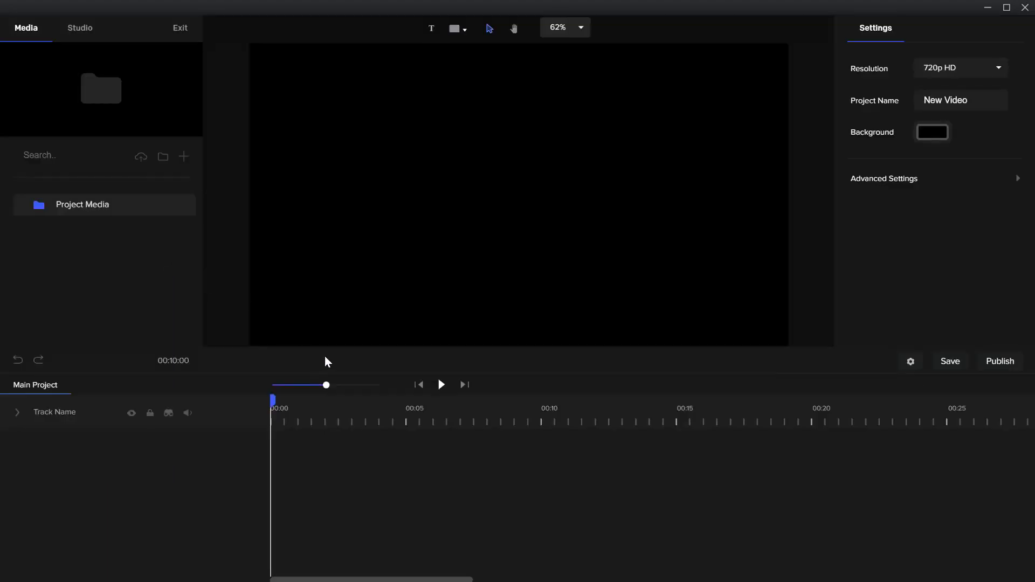
View the Studio library, exit to the project list and reopen the New Video project.
click(77, 38)
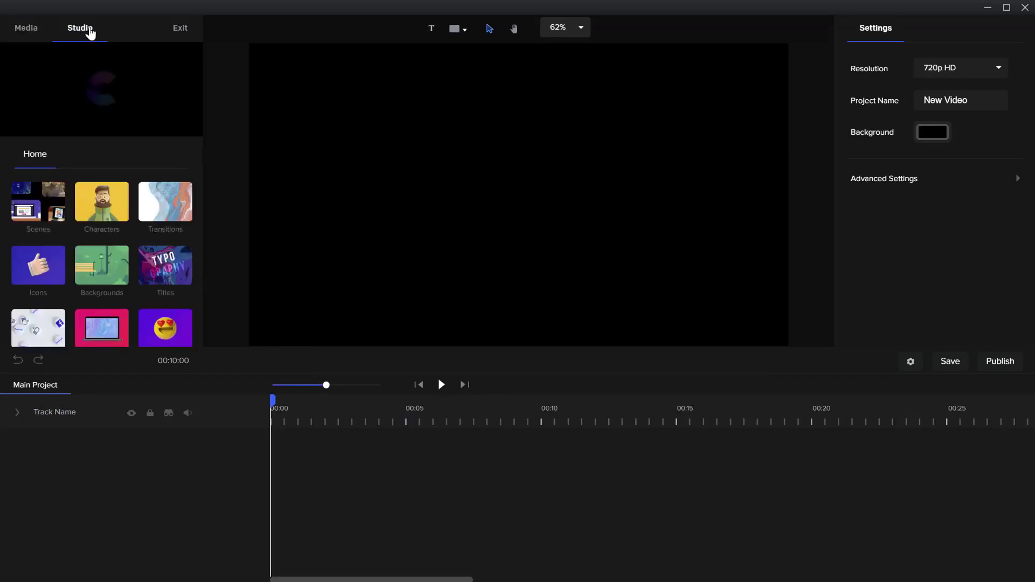
click(173, 28)
click(183, 259)
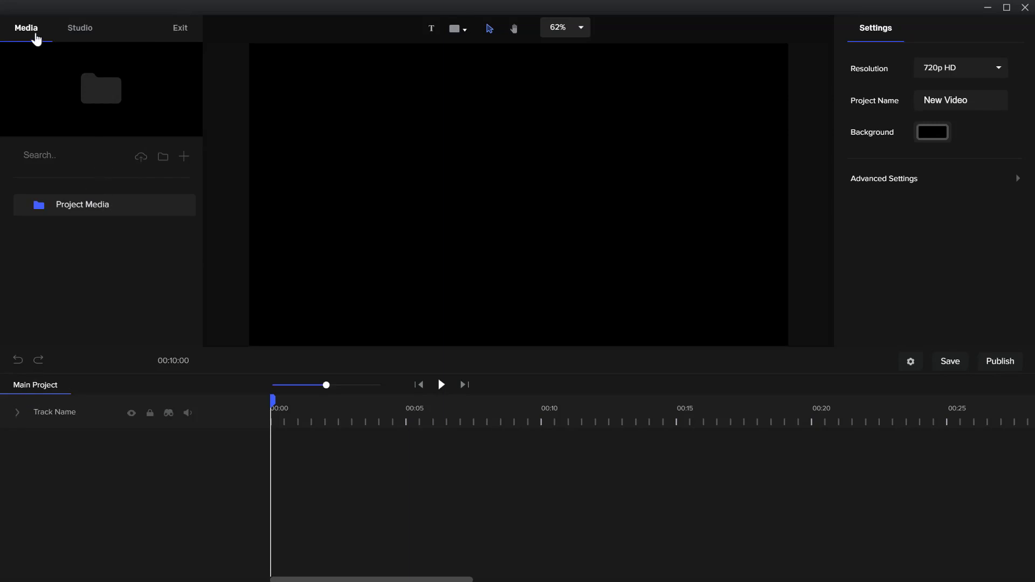
click(180, 28)
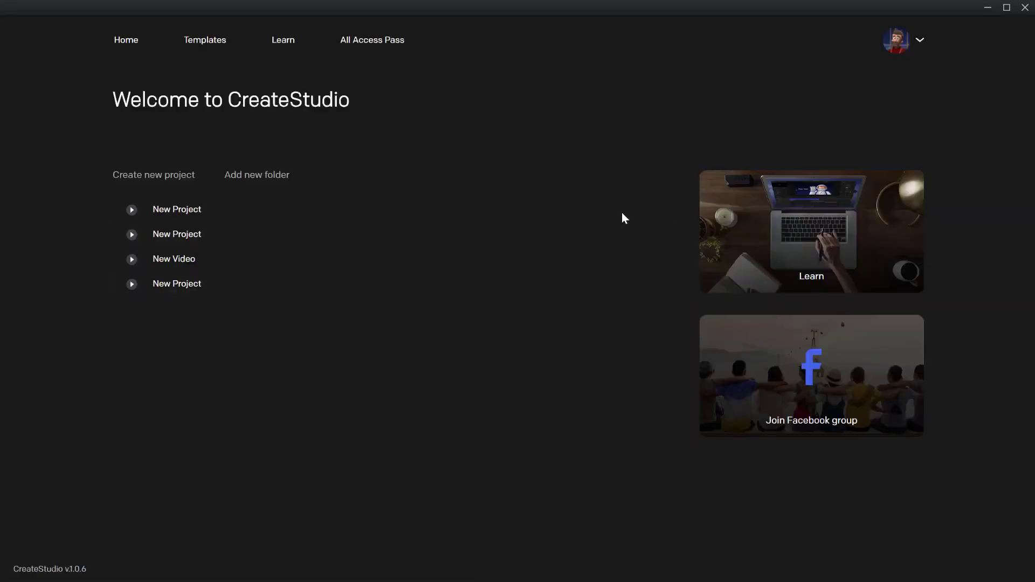
click(165, 264)
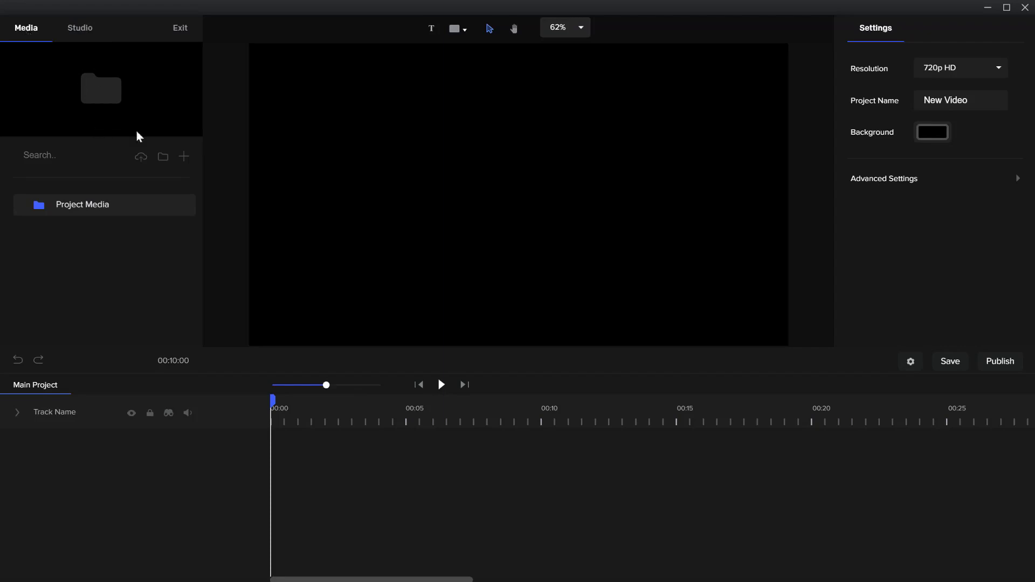
Add two folders to the project's media library and open the stock media browser.
click(163, 158)
click(164, 158)
click(139, 162)
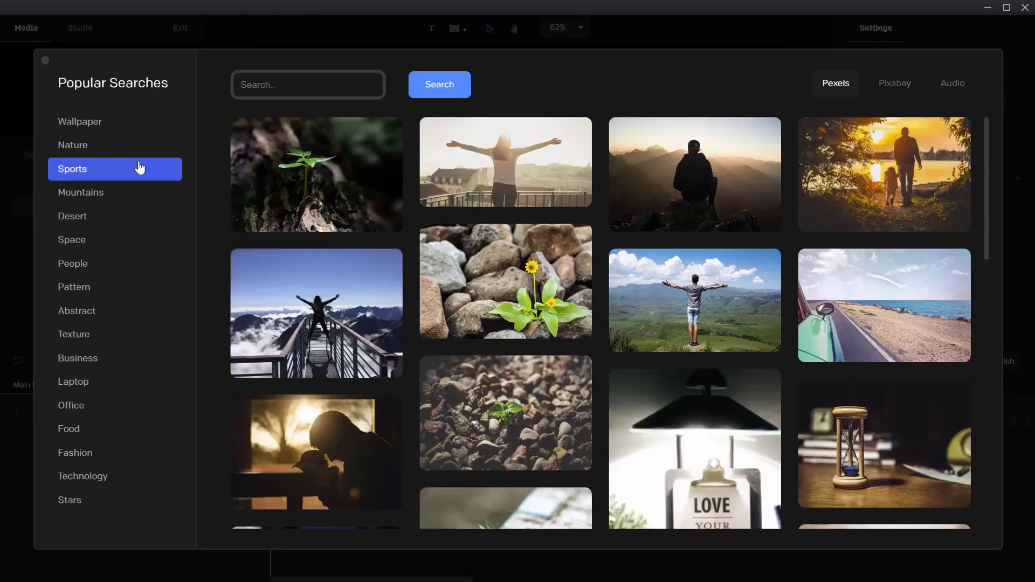
mouse_move(334, 363)
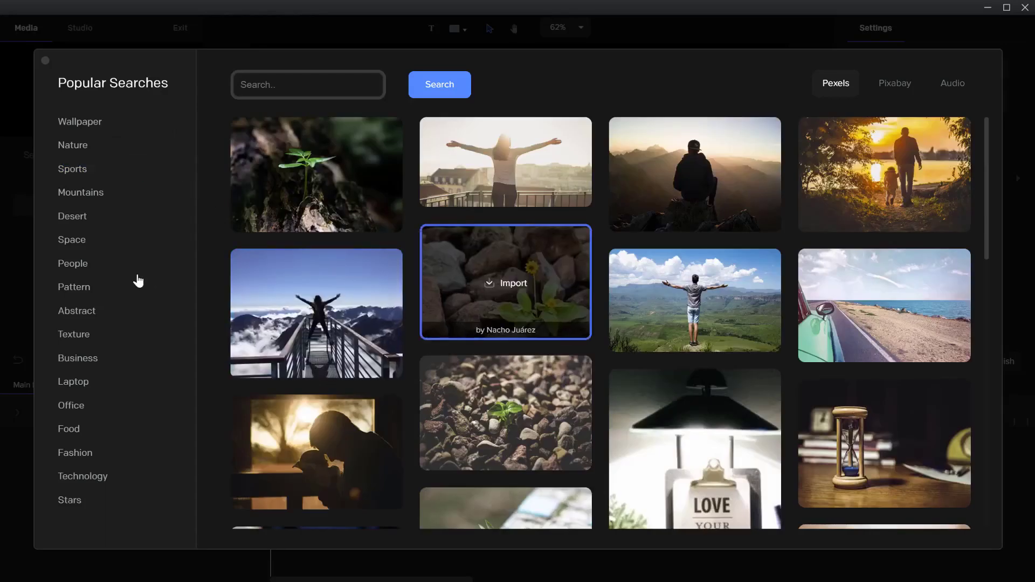
Browse the stock images offered by Pixabay.
click(894, 87)
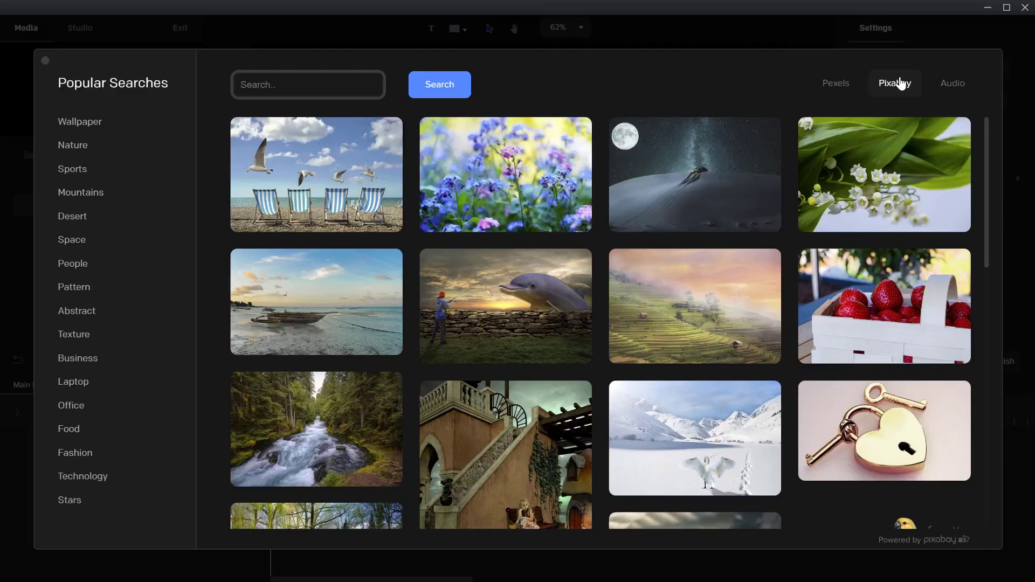
mouse_move(707, 285)
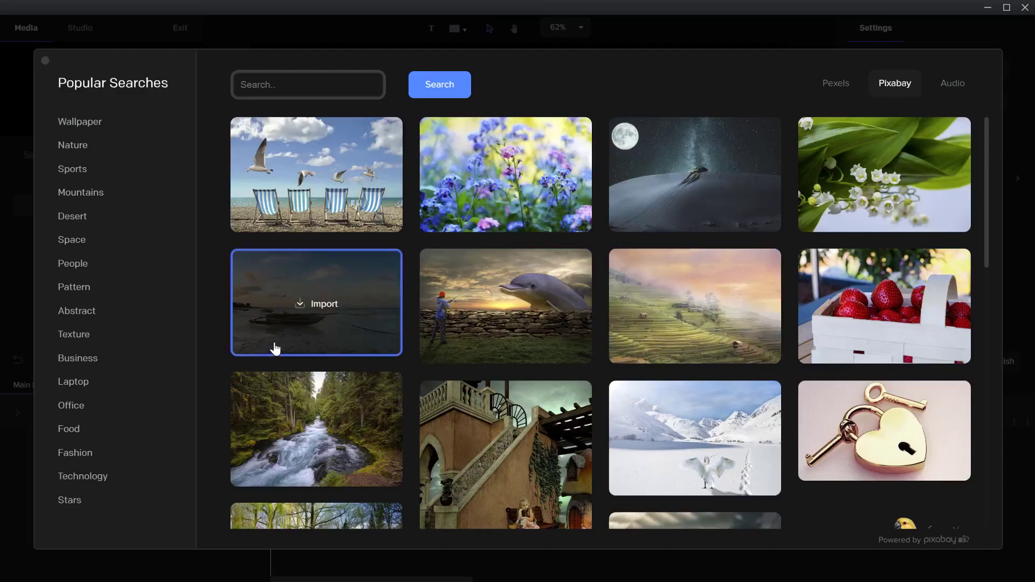
scroll(278, 345, down, 7)
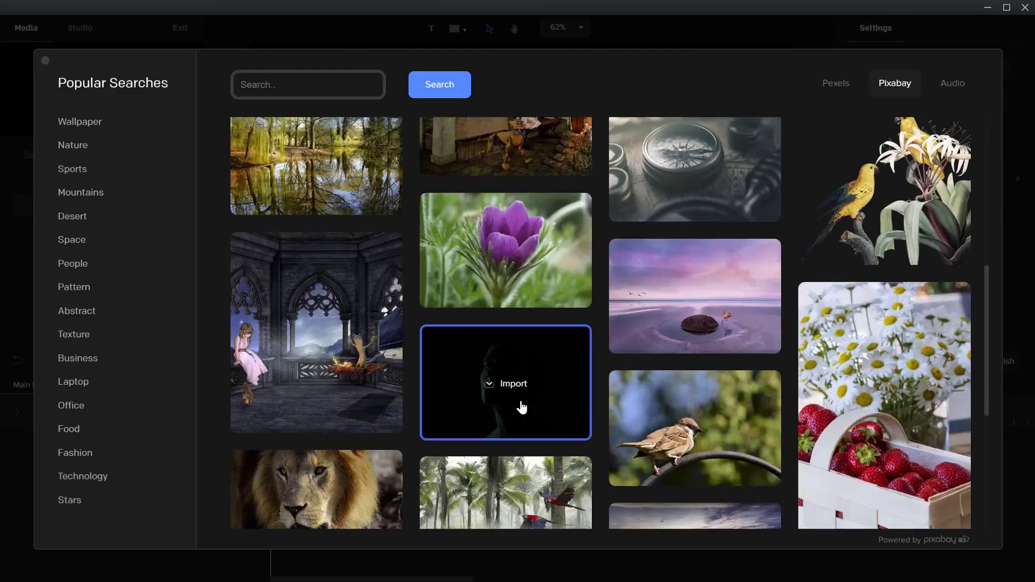
scroll(343, 304, down, 6)
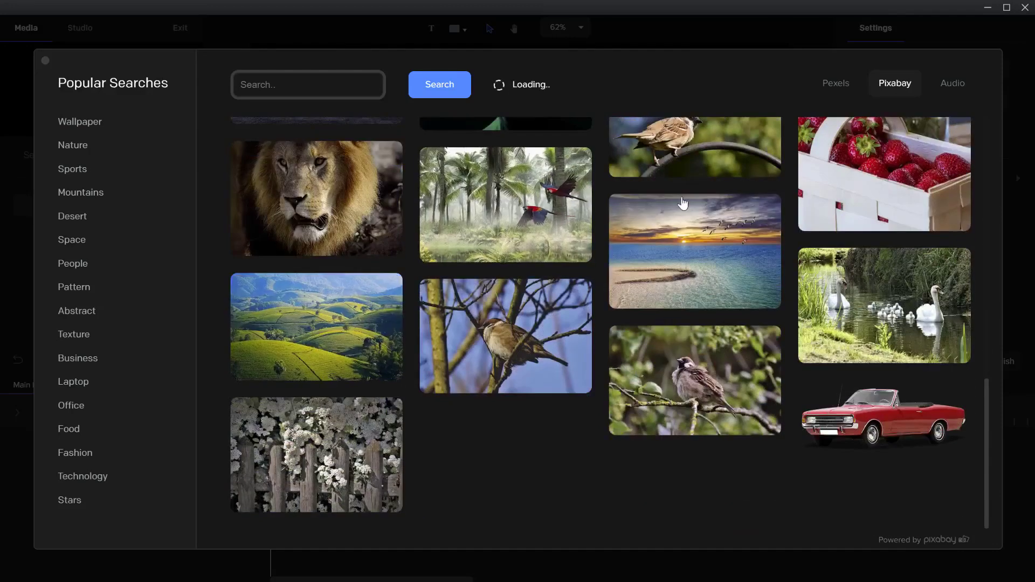
Browse the People images from Pexels and close the stock media browser.
click(827, 92)
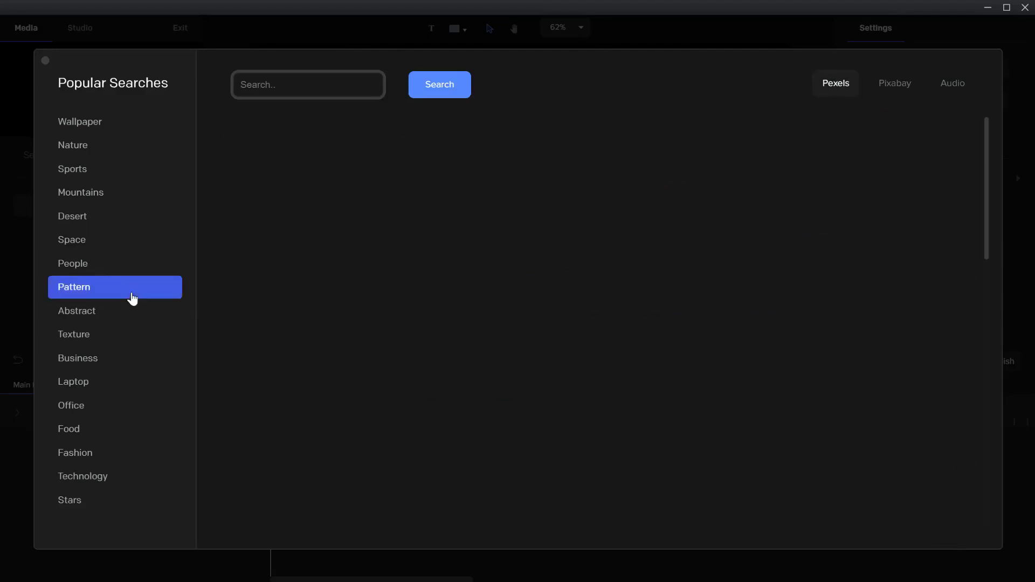
click(77, 274)
click(77, 274)
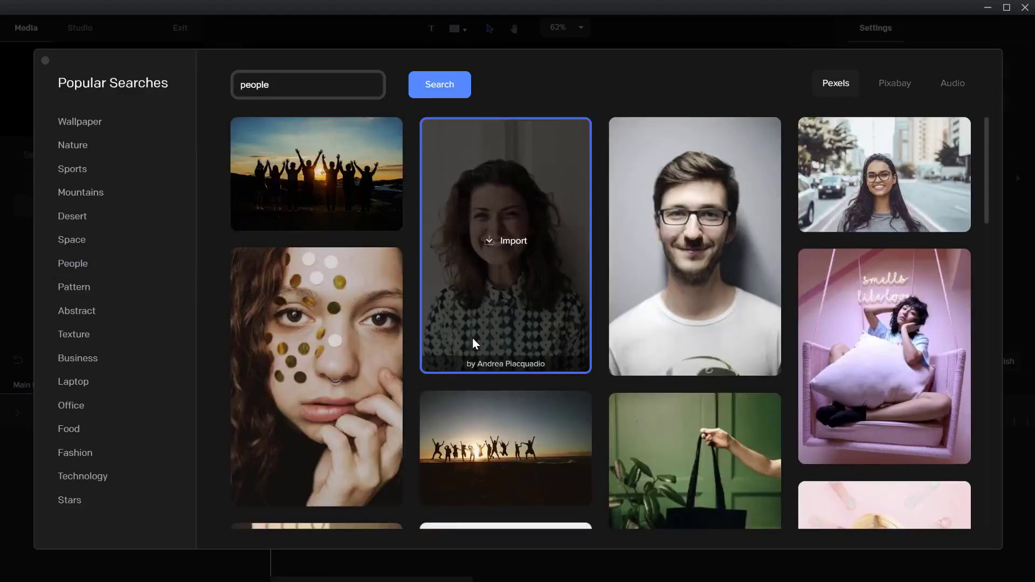
scroll(552, 292, down, 2)
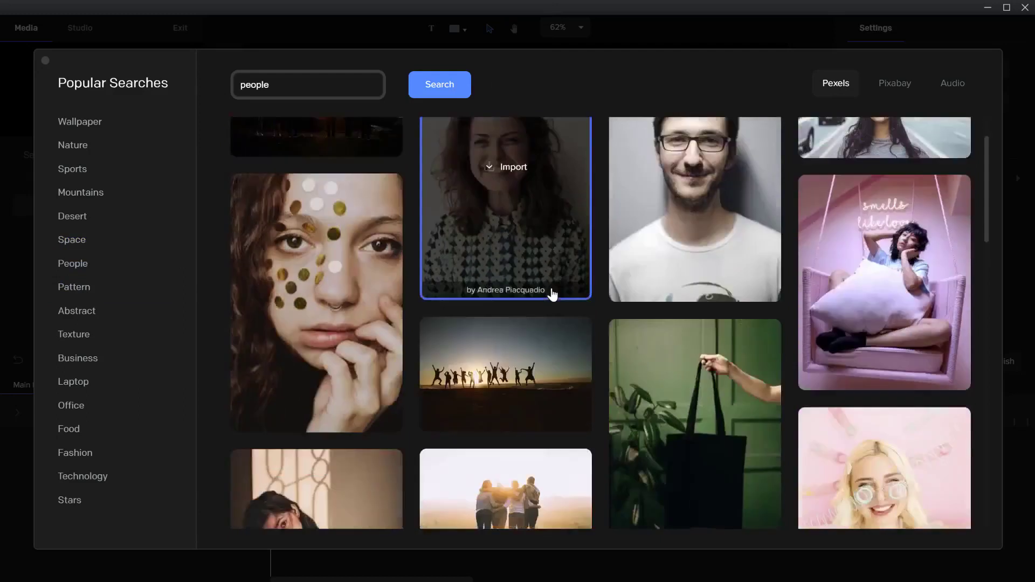
scroll(552, 293, down, 6)
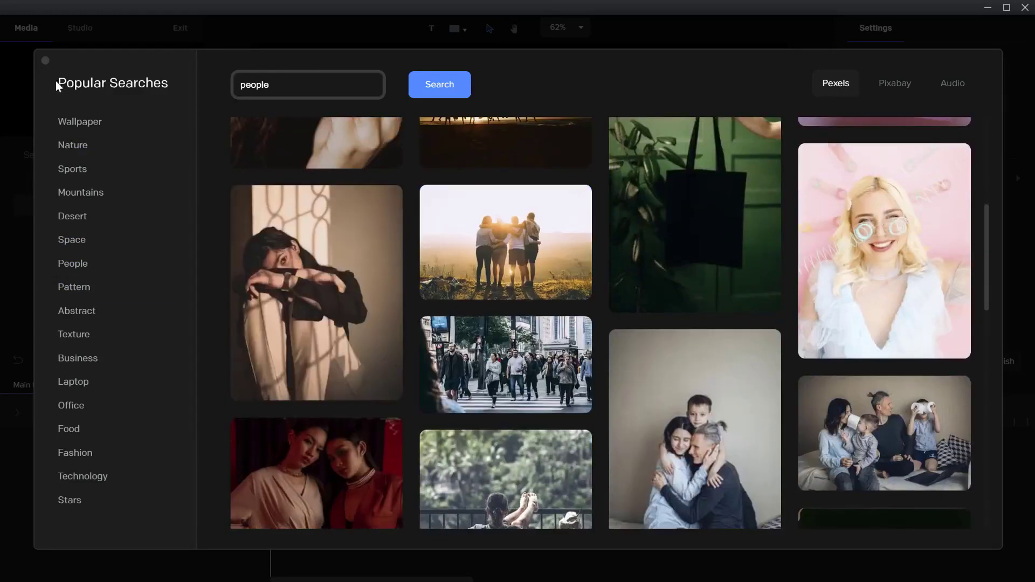
click(45, 62)
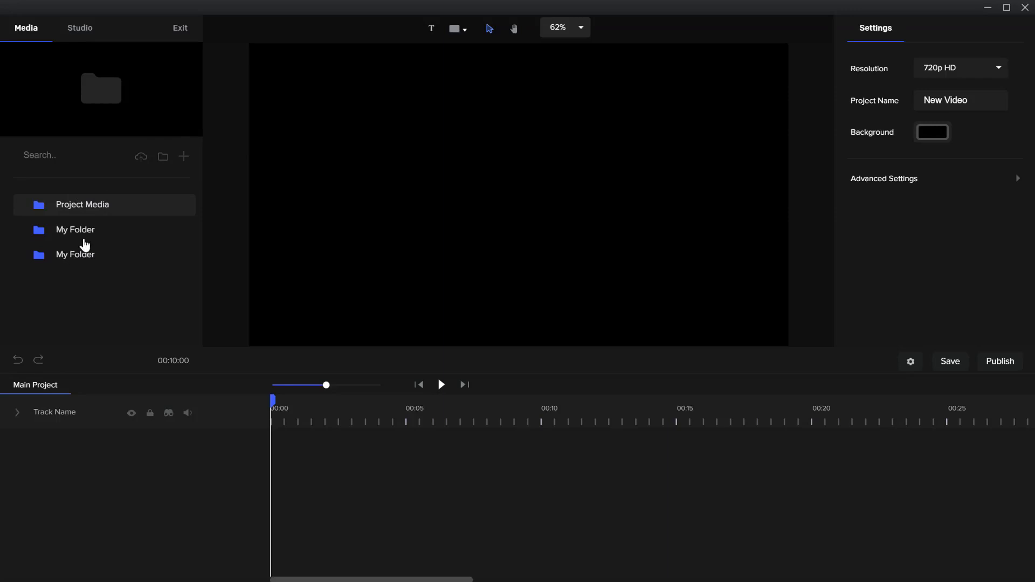
Look through the Studio asset categories, including Titles, Video FX and Shapes.
click(65, 29)
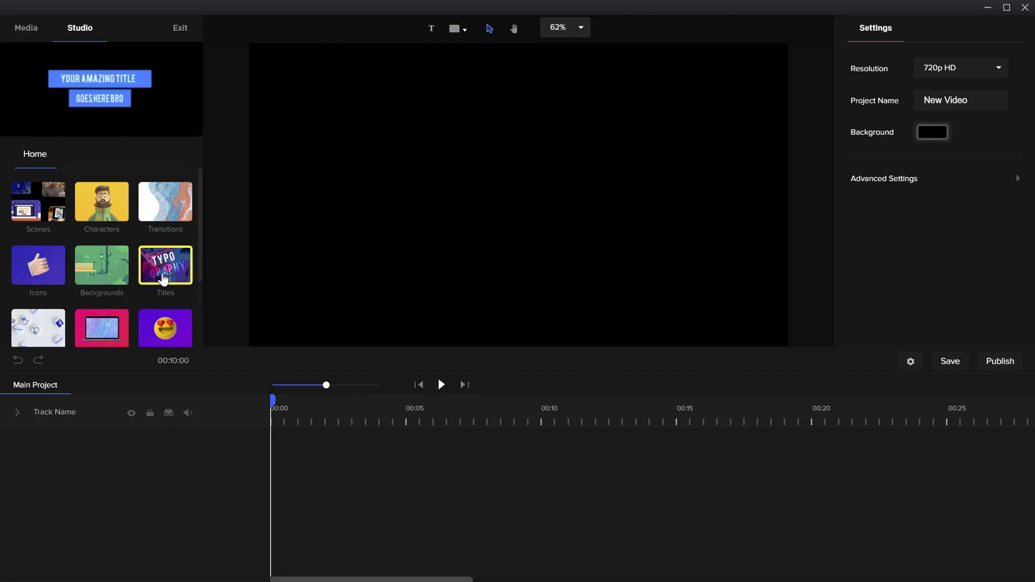
scroll(162, 280, down, 2)
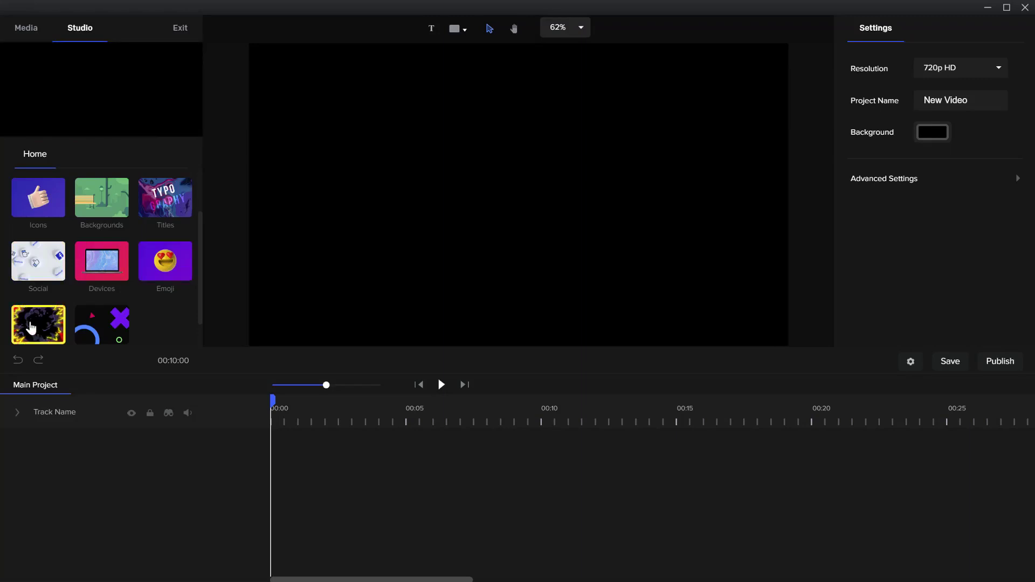
scroll(32, 326, down, 1)
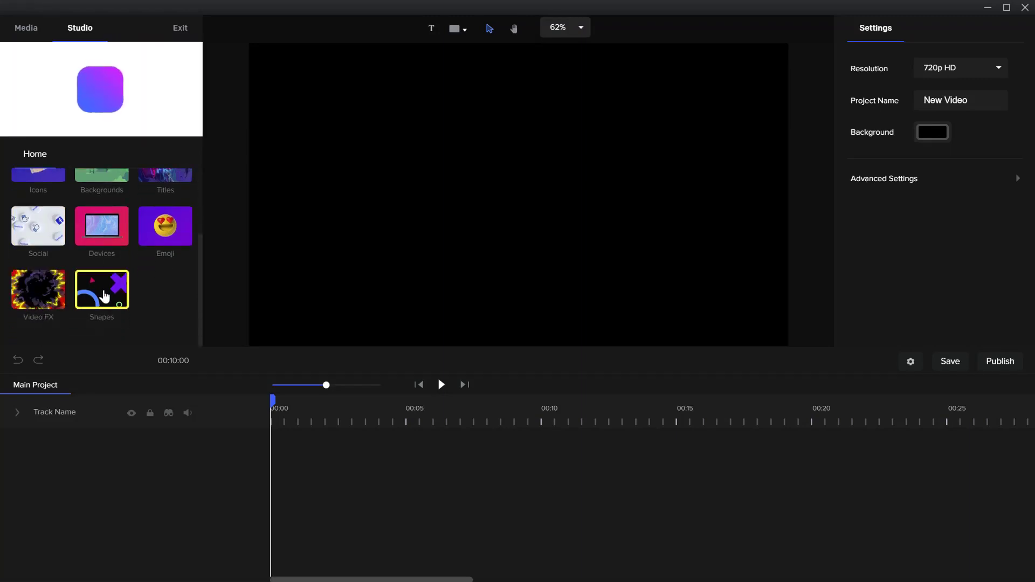
Add a default text layer to the canvas and browse the built-in shape icons without inserting one.
click(432, 30)
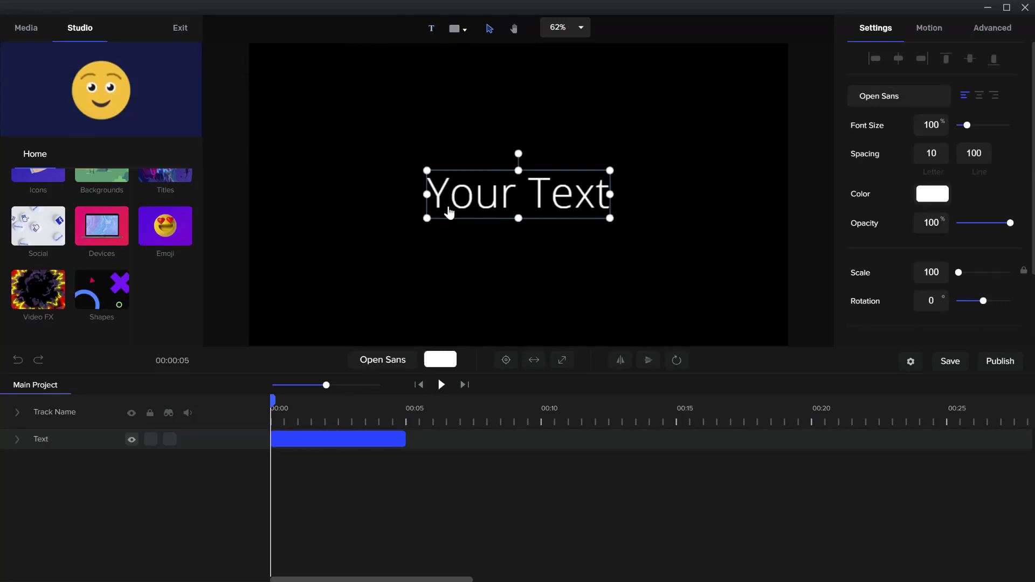
click(457, 29)
scroll(505, 172, down, 5)
scroll(505, 172, down, 3)
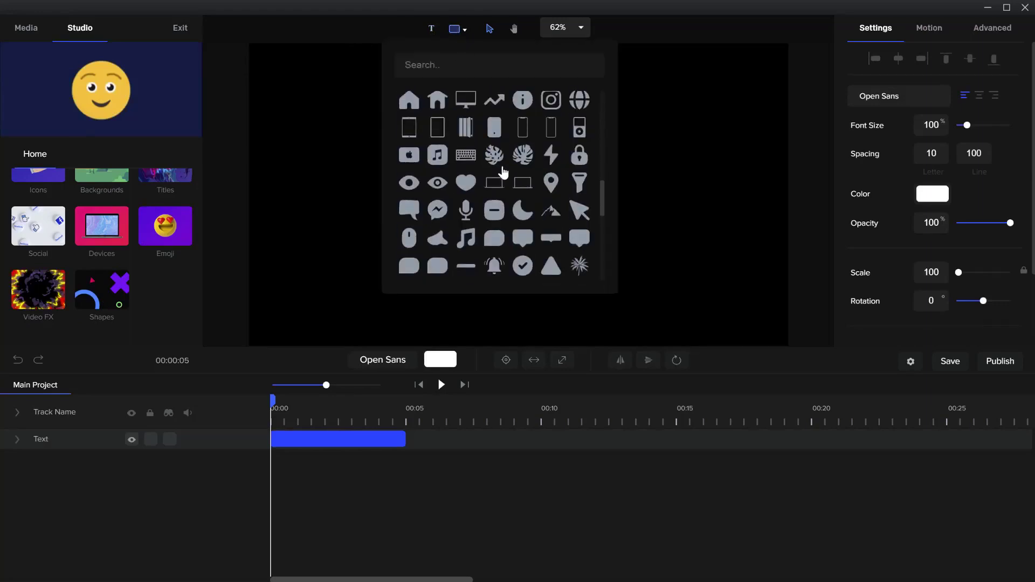
scroll(502, 171, down, 4)
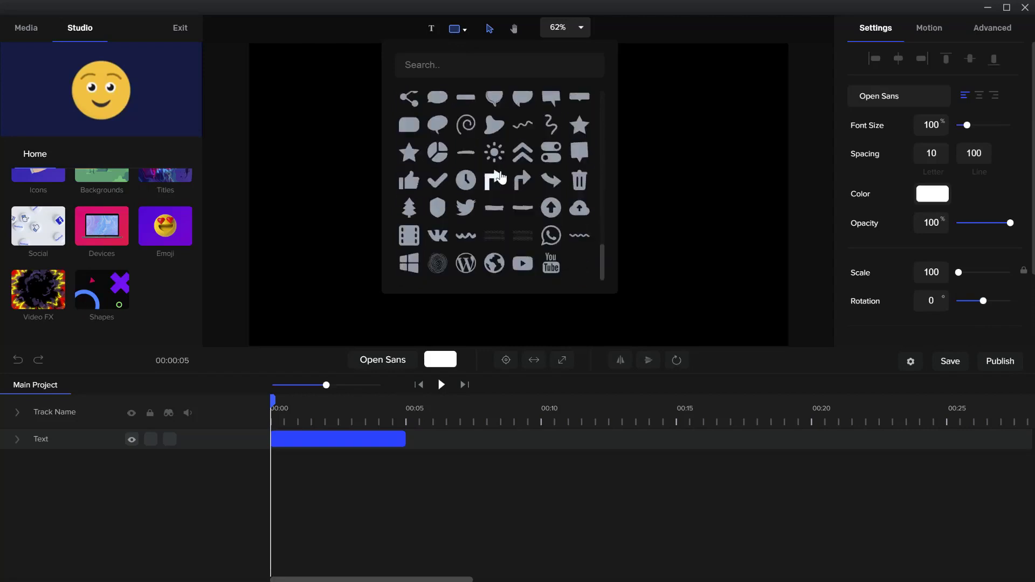
click(647, 150)
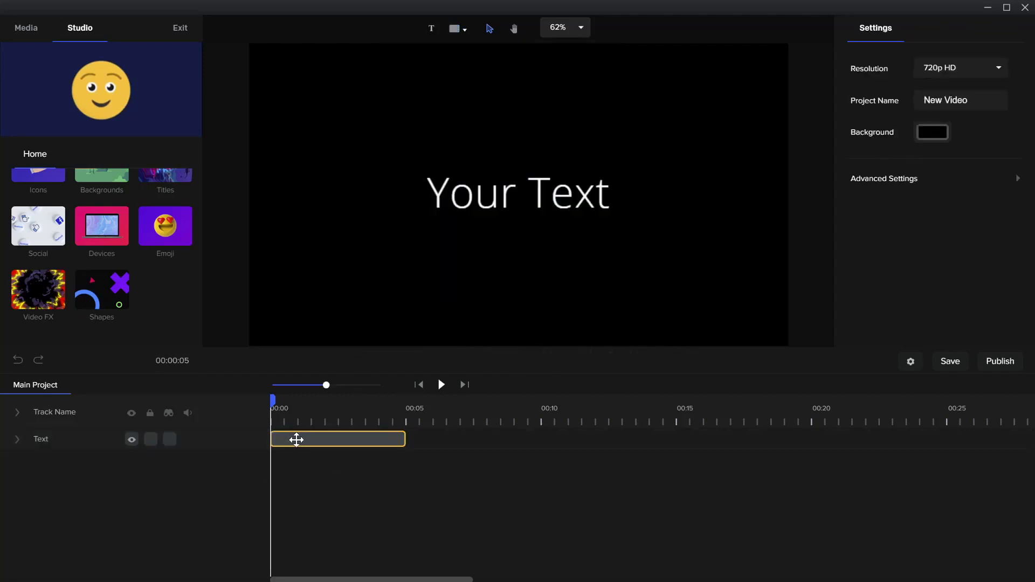
Delete the text layer from the timeline.
right_click(296, 439)
click(329, 471)
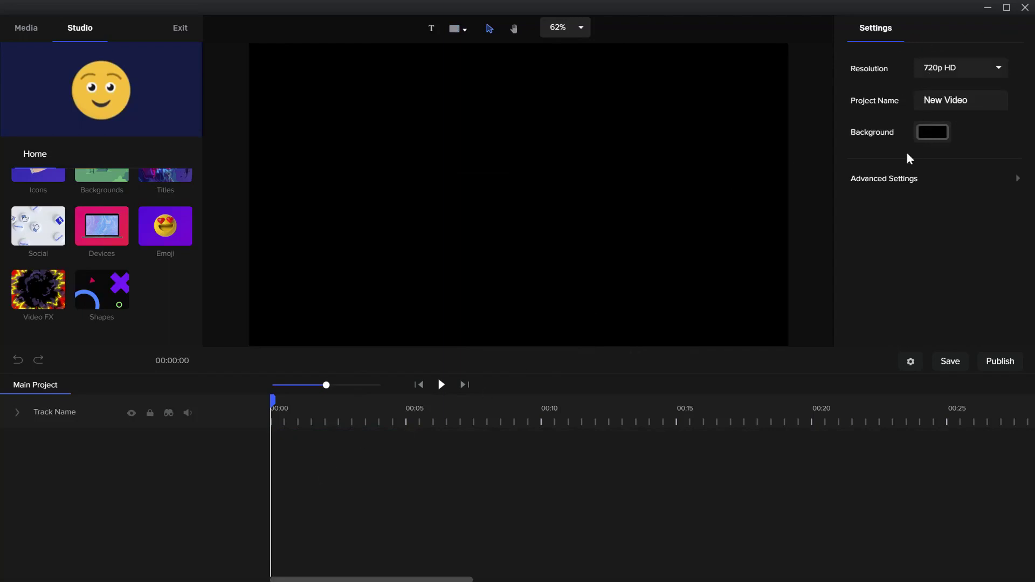
Add the Tom scene from the 3D Characters scenes in the Studio assets to the canvas.
scroll(65, 242, up, 2)
click(43, 214)
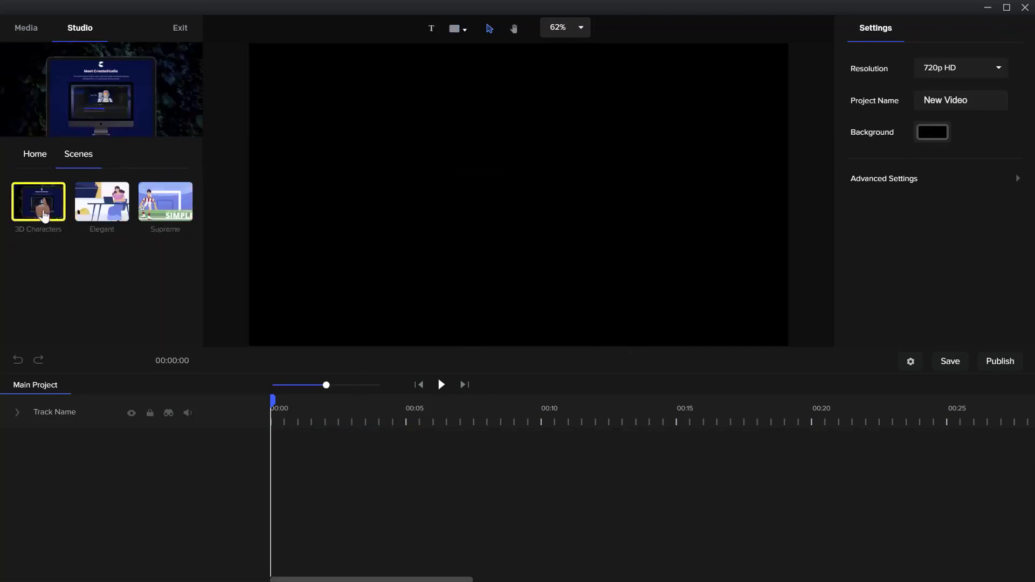
click(43, 214)
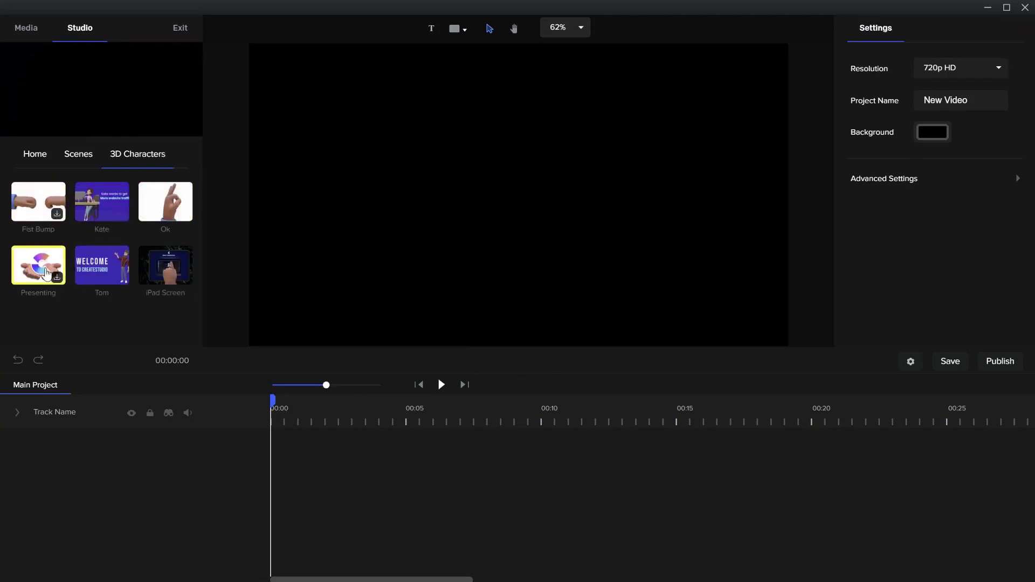
mouse_move(118, 270)
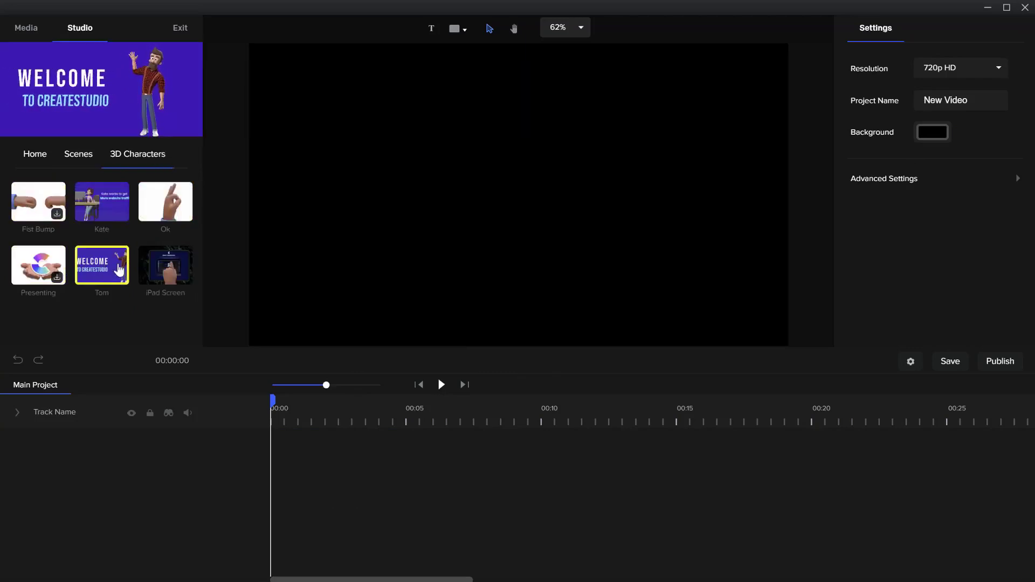
drag(119, 269, 396, 231)
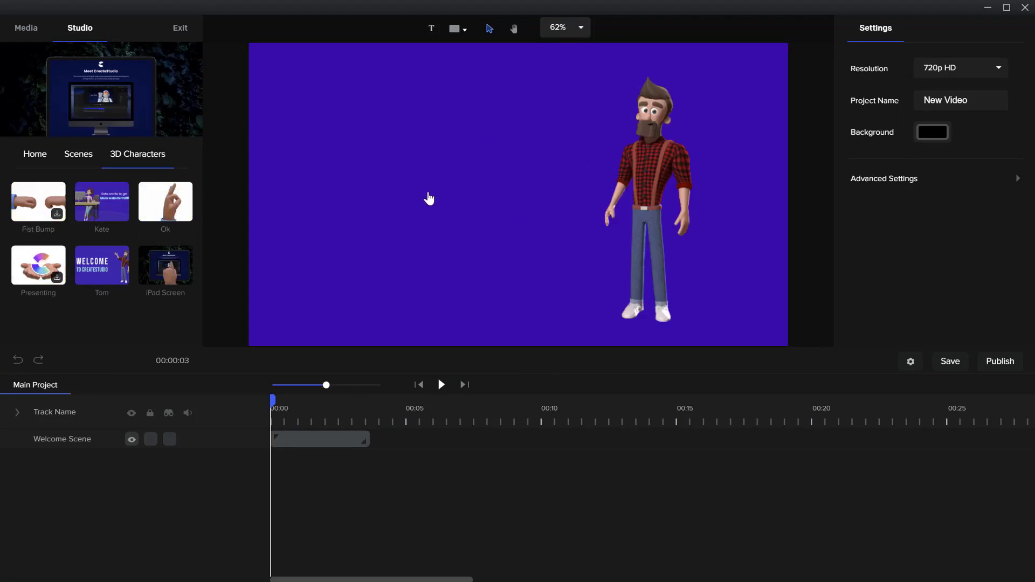
Open the Welcome Scene on the timeline to edit its individual layers.
click(686, 130)
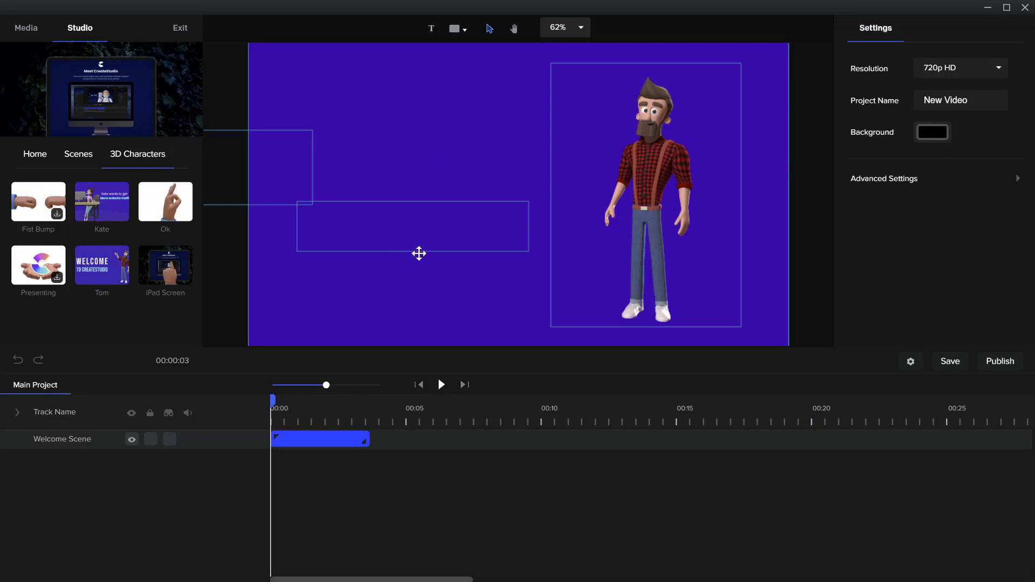
click(305, 439)
click(308, 440)
double_click(308, 441)
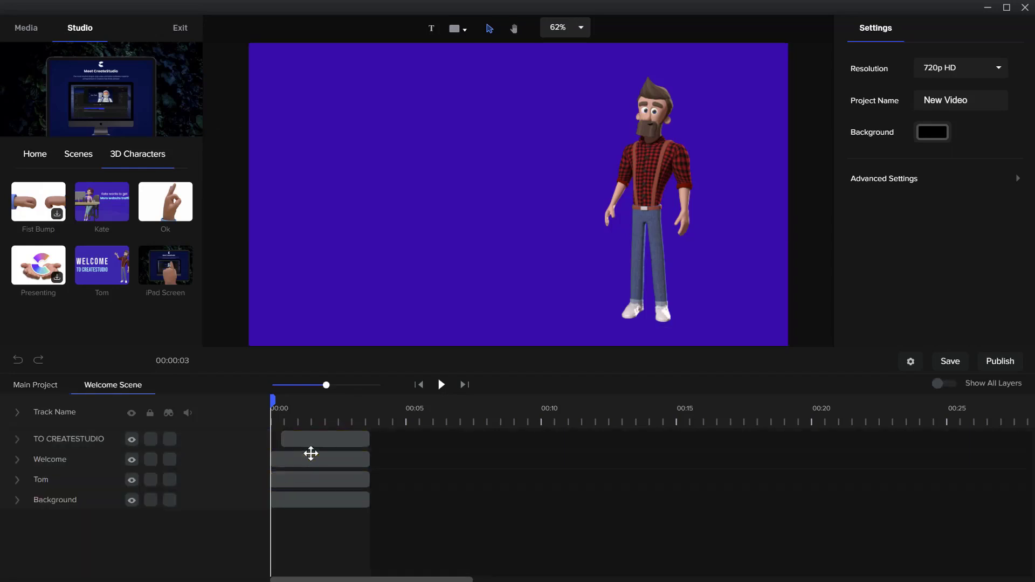
Examine the settings of the TO CREATESTUDIO, Welcome, Tom and Background layers in the scene.
click(316, 443)
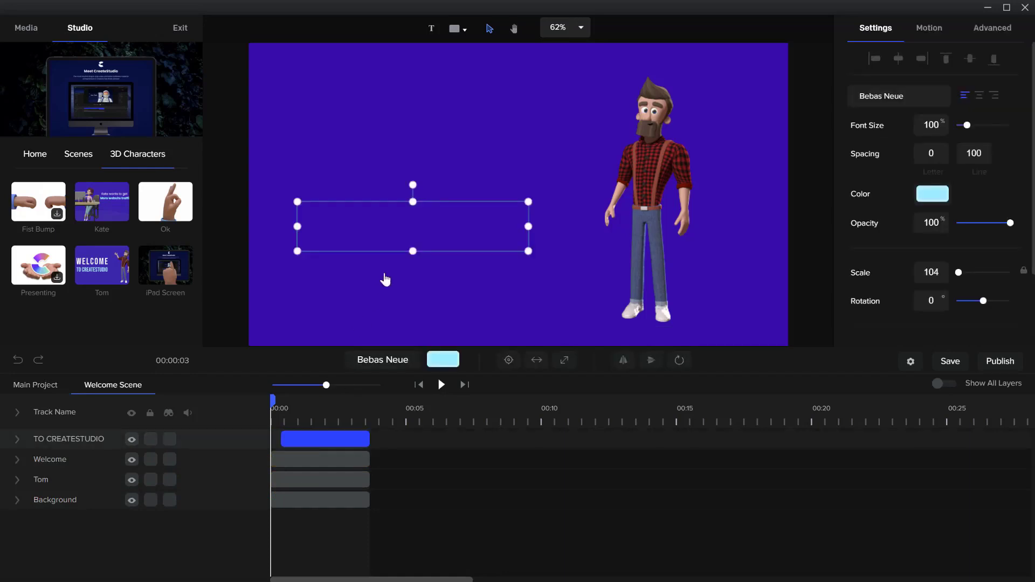
click(341, 457)
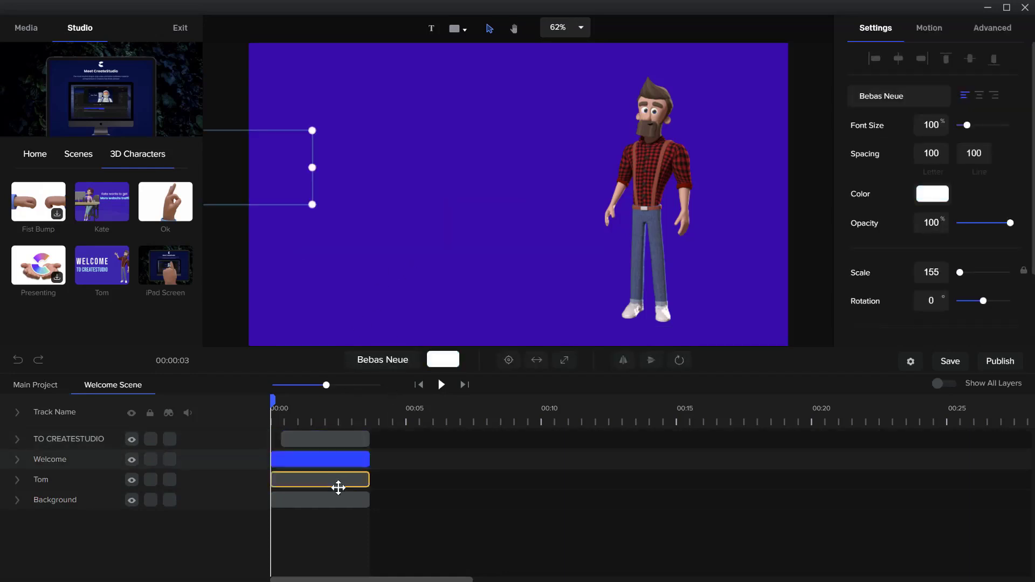
click(334, 480)
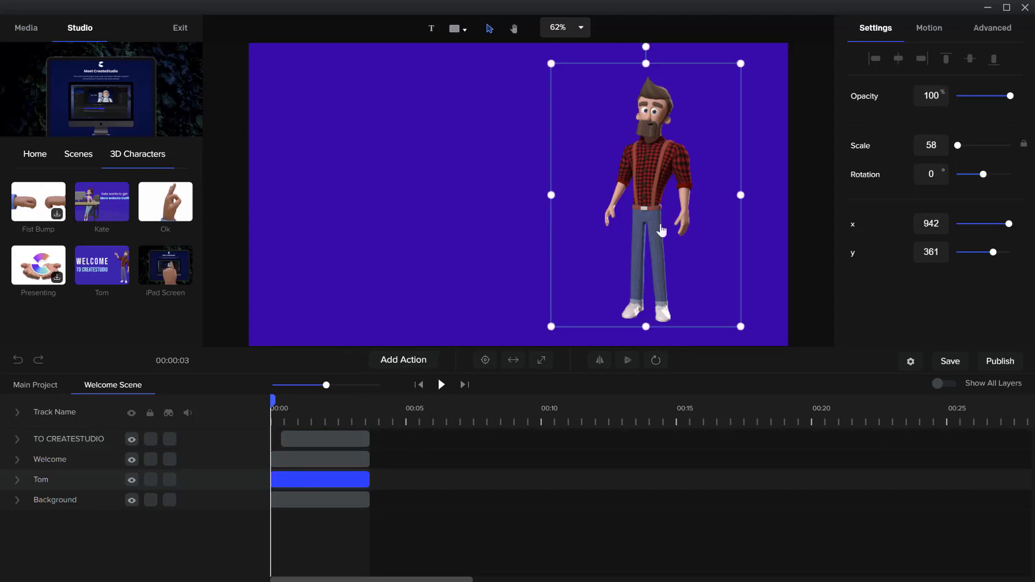
click(345, 498)
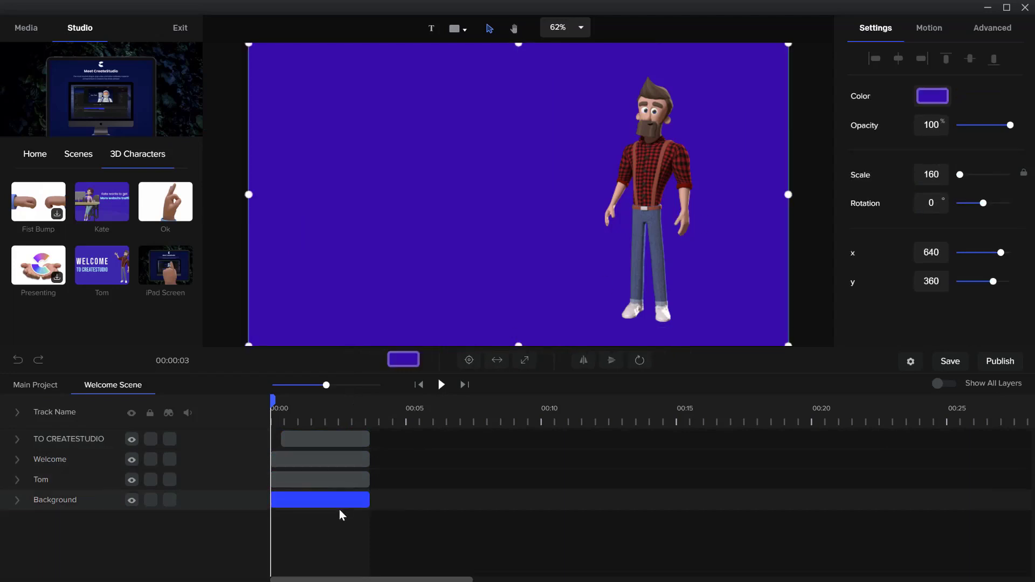
click(331, 479)
click(330, 500)
click(310, 478)
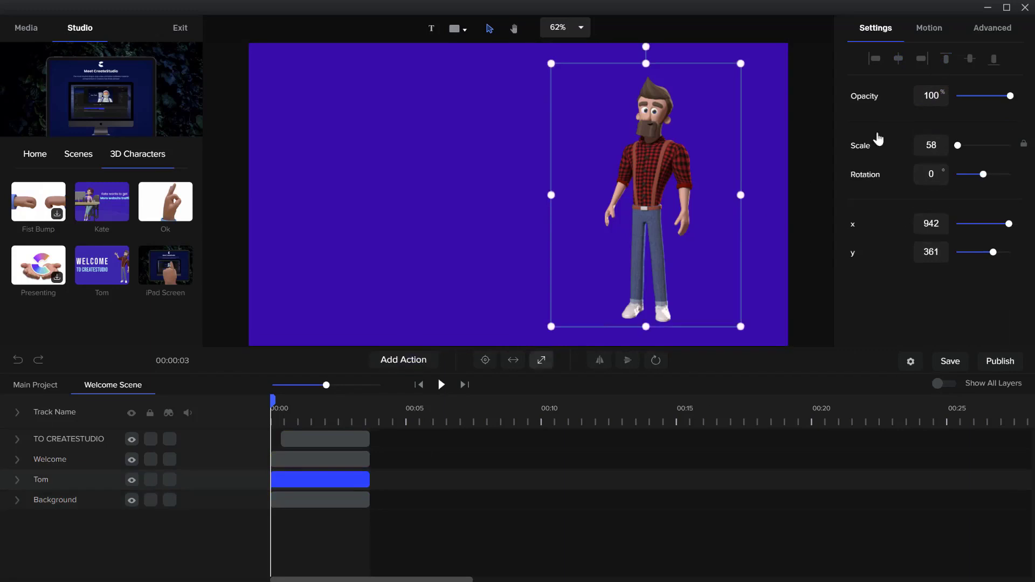
click(286, 459)
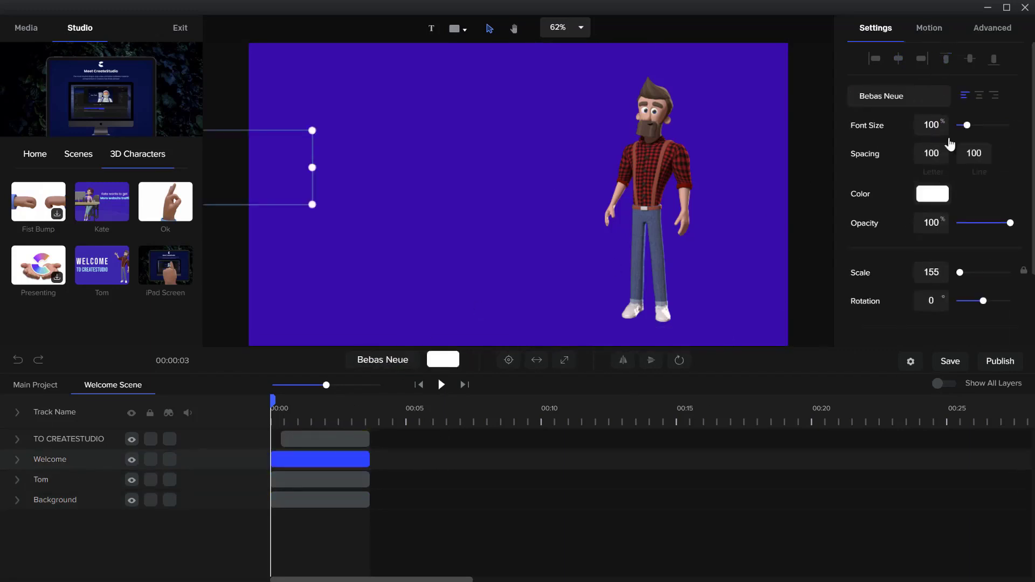
click(325, 438)
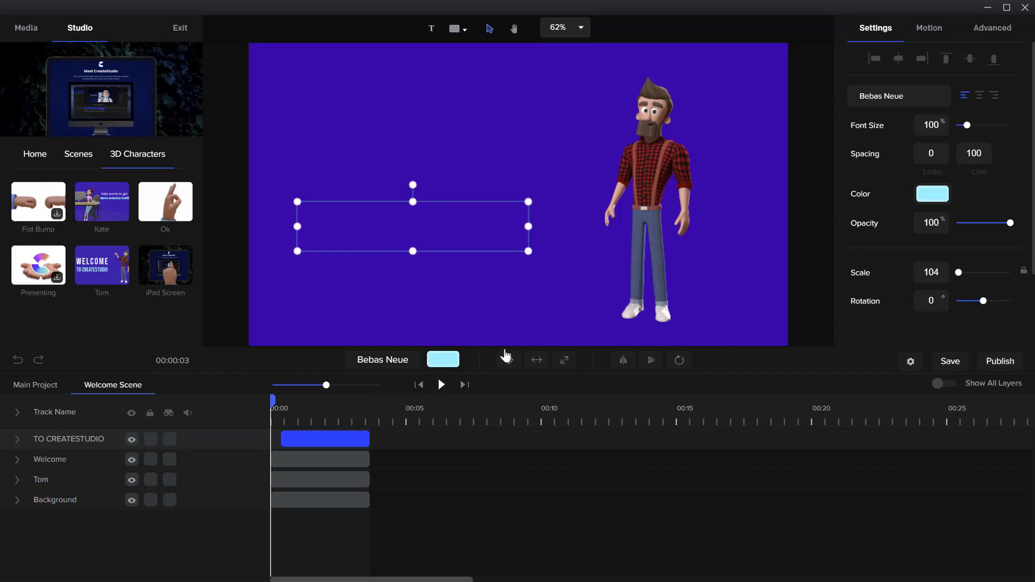
click(297, 462)
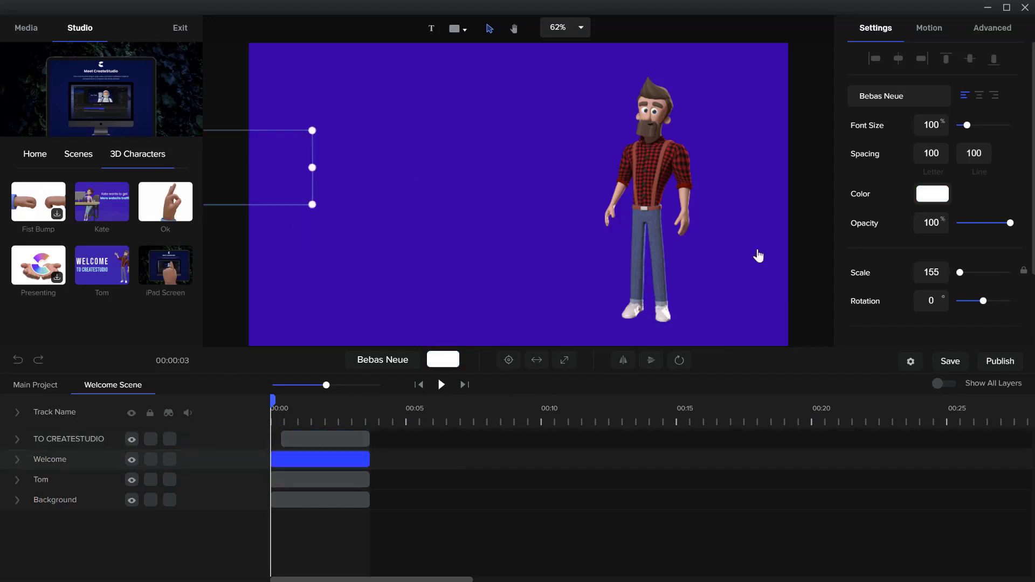
Look through the Border, Shadow and Skew options of the Welcome text, with the playhead moved to about two seconds.
click(938, 34)
click(985, 30)
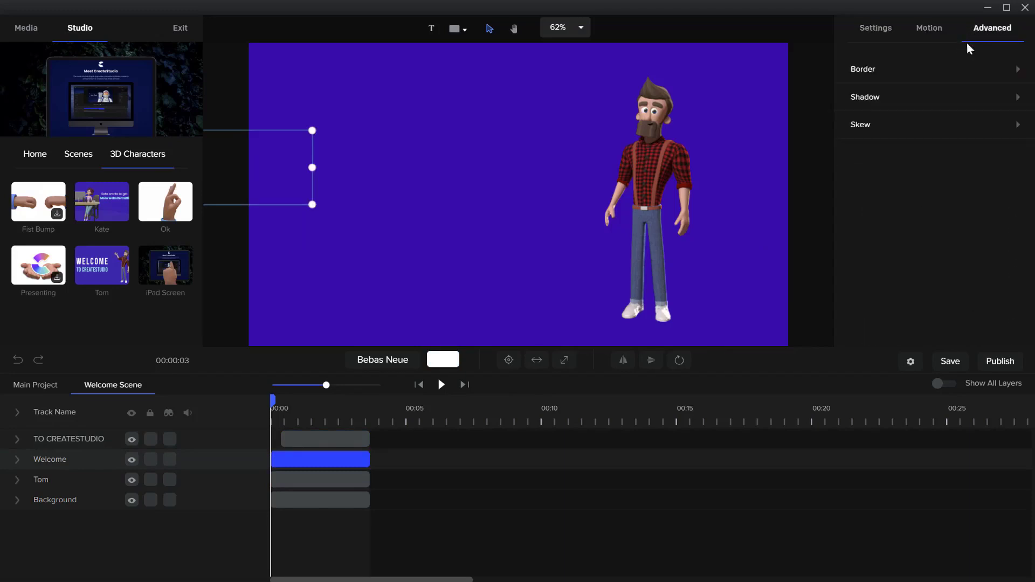
click(992, 71)
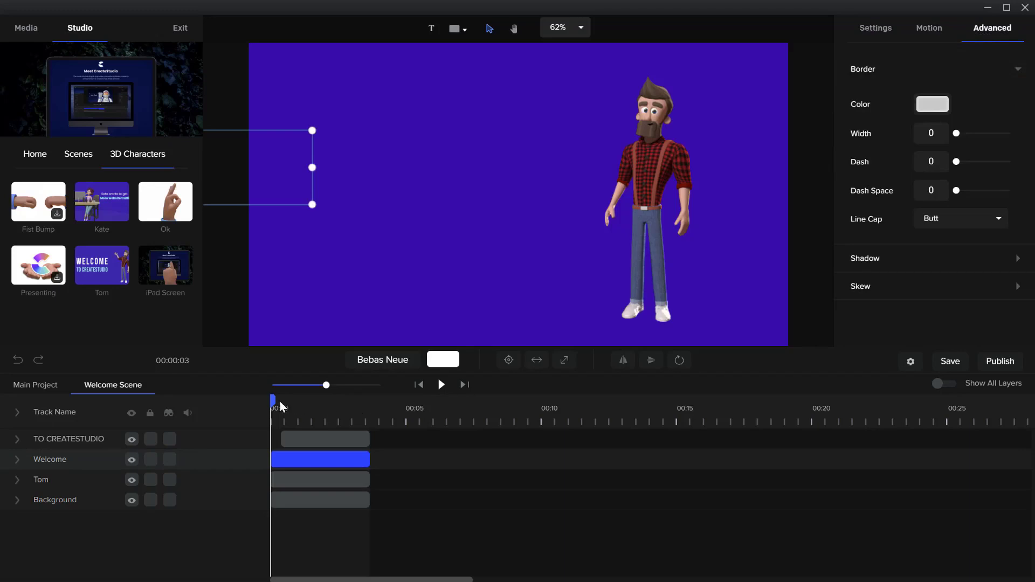
drag(273, 399, 331, 400)
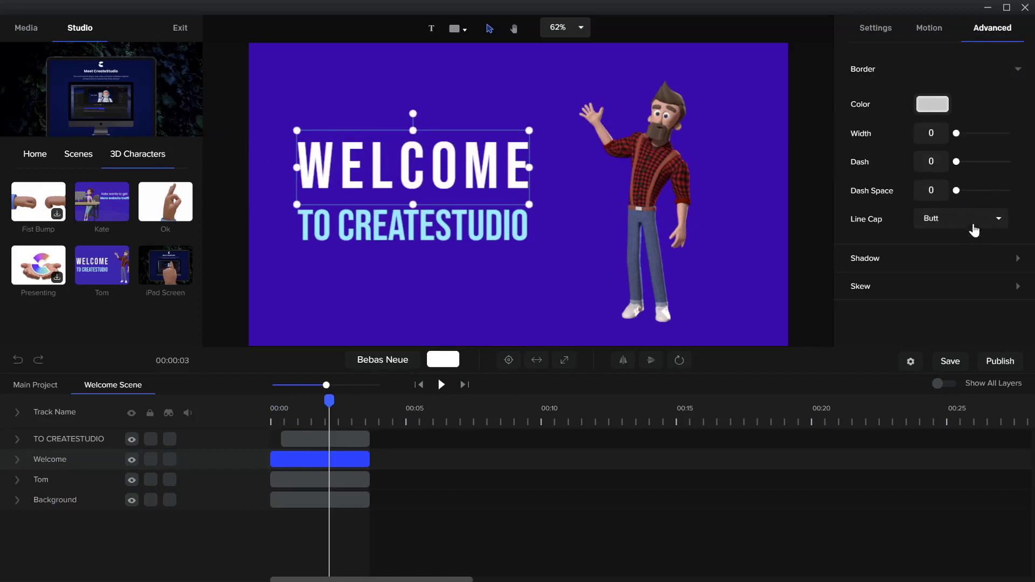
click(924, 260)
scroll(938, 291, down, 1)
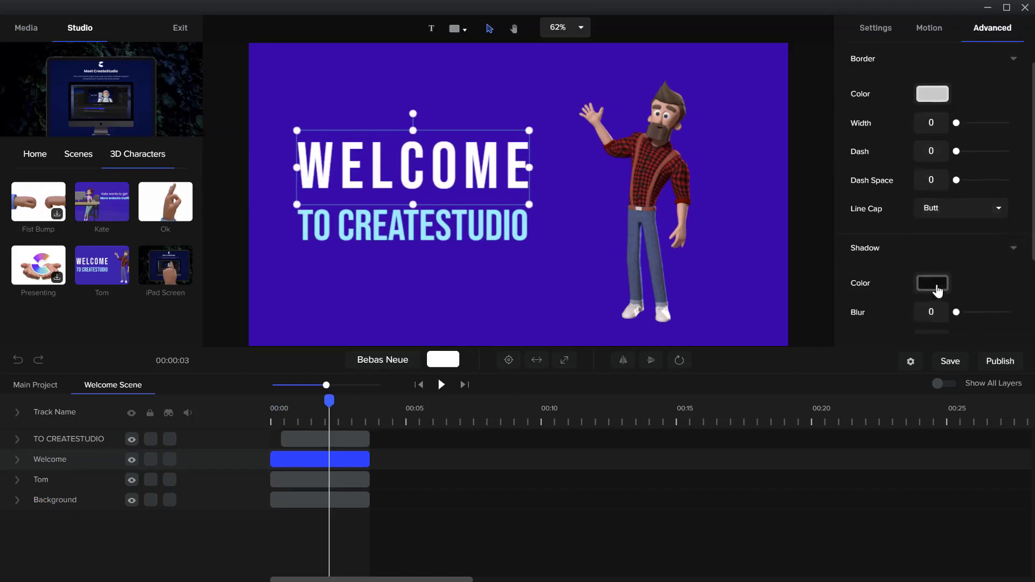
scroll(932, 293, down, 3)
scroll(943, 291, down, 2)
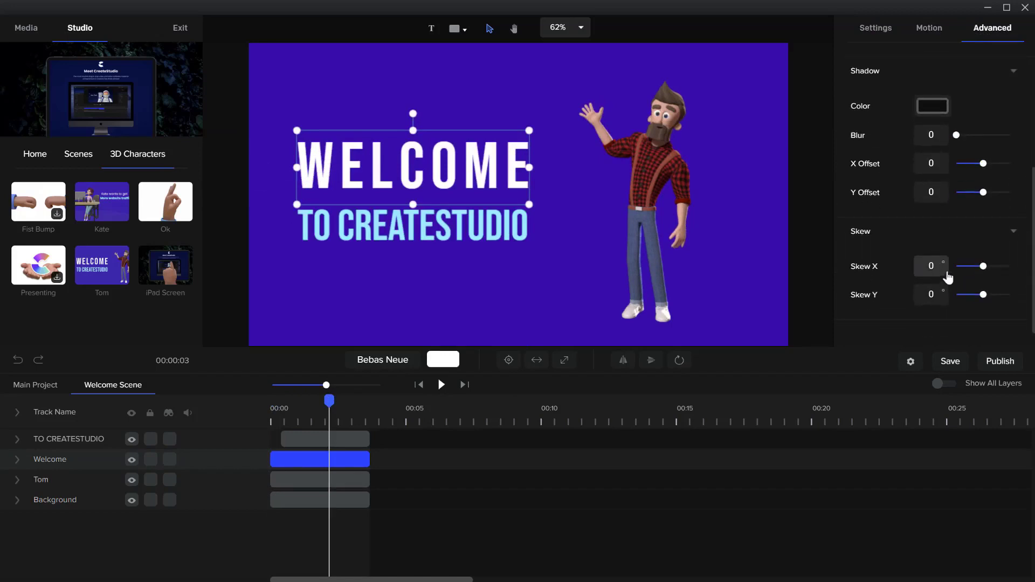
scroll(973, 178, up, 5)
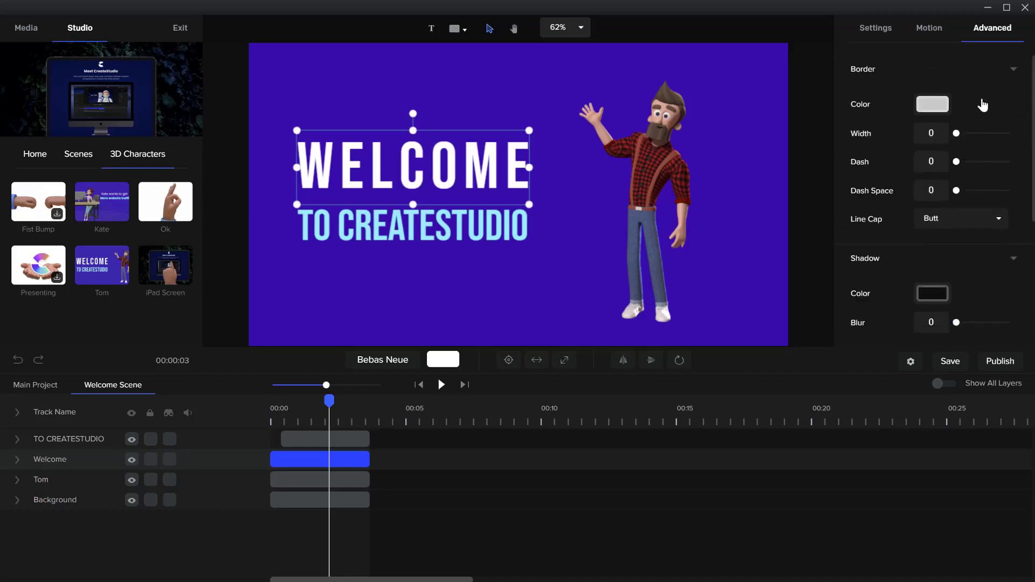
click(1011, 77)
click(1016, 99)
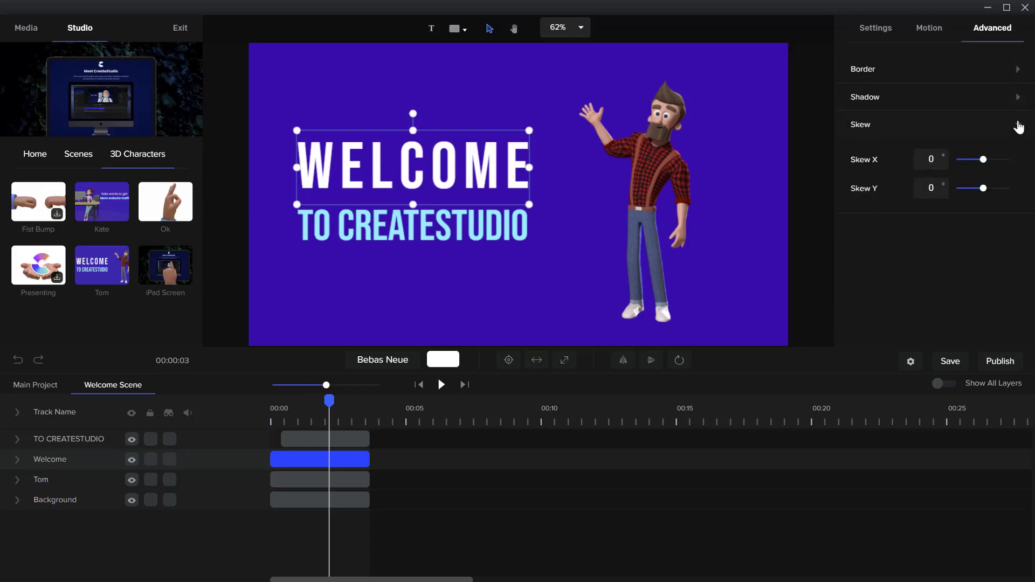
click(1018, 127)
Preview the Welcome text's existing slide-in animation and delete it from the layer.
click(937, 32)
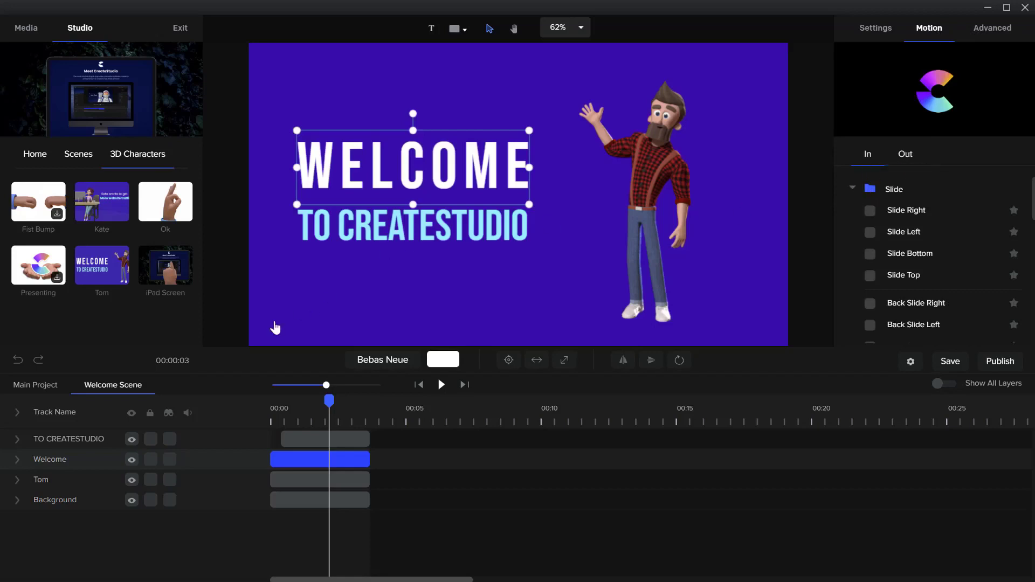
mouse_move(329, 399)
mouse_down()
mouse_move(271, 399)
mouse_move(342, 402)
mouse_move(271, 397)
mouse_move(318, 399)
mouse_up()
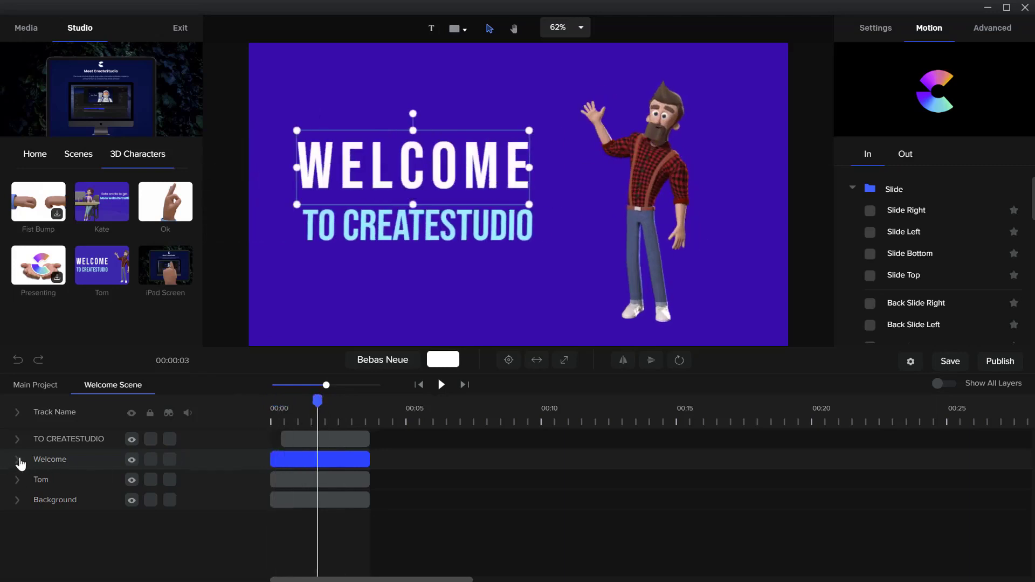
click(17, 460)
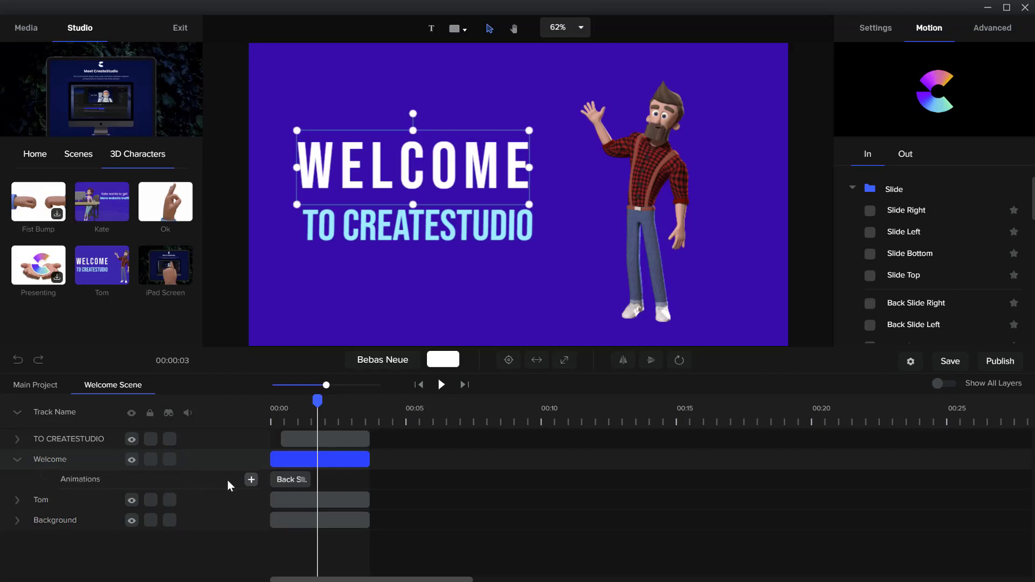
click(286, 411)
click(280, 413)
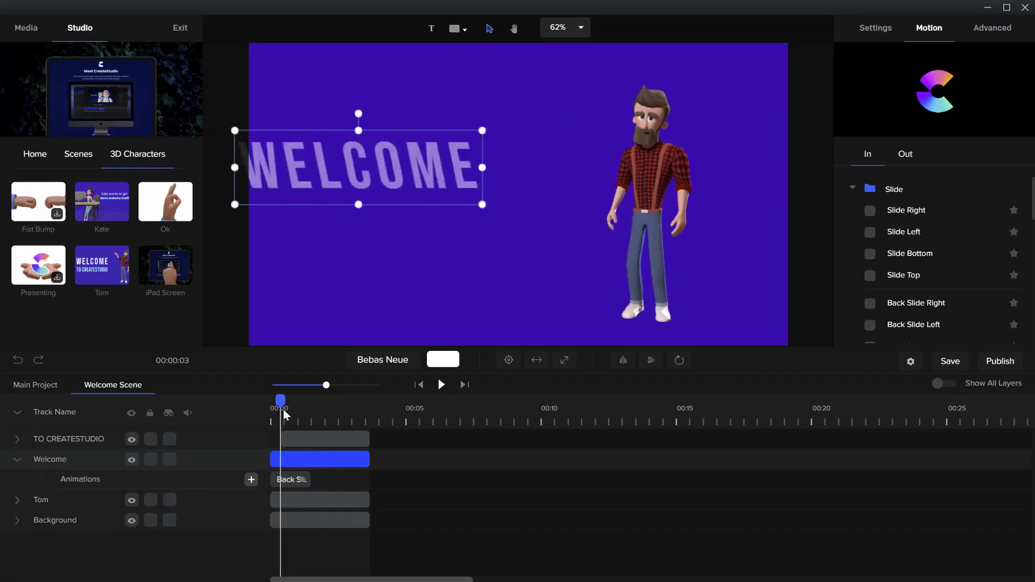
click(287, 410)
click(285, 480)
right_click(286, 482)
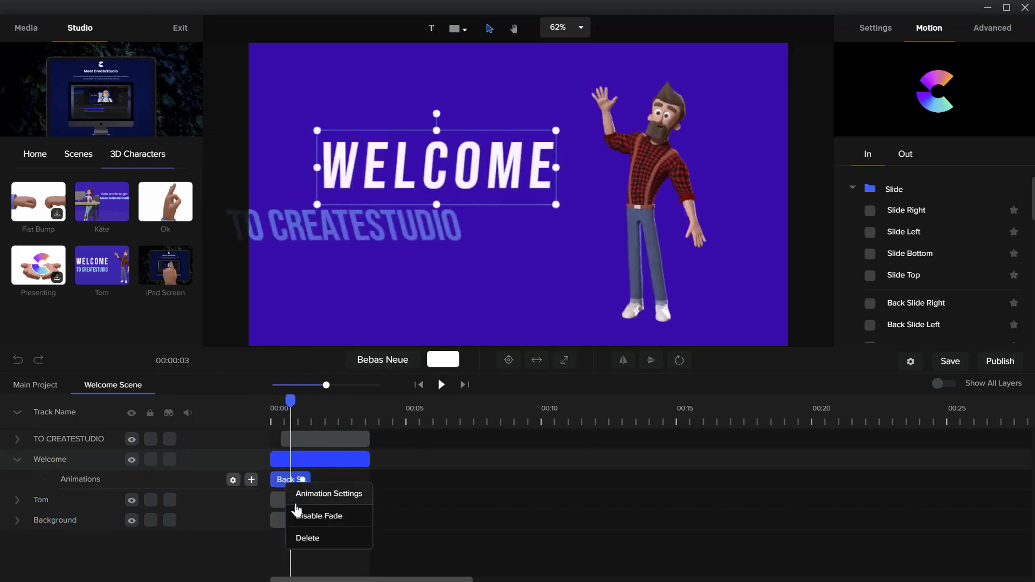
click(308, 540)
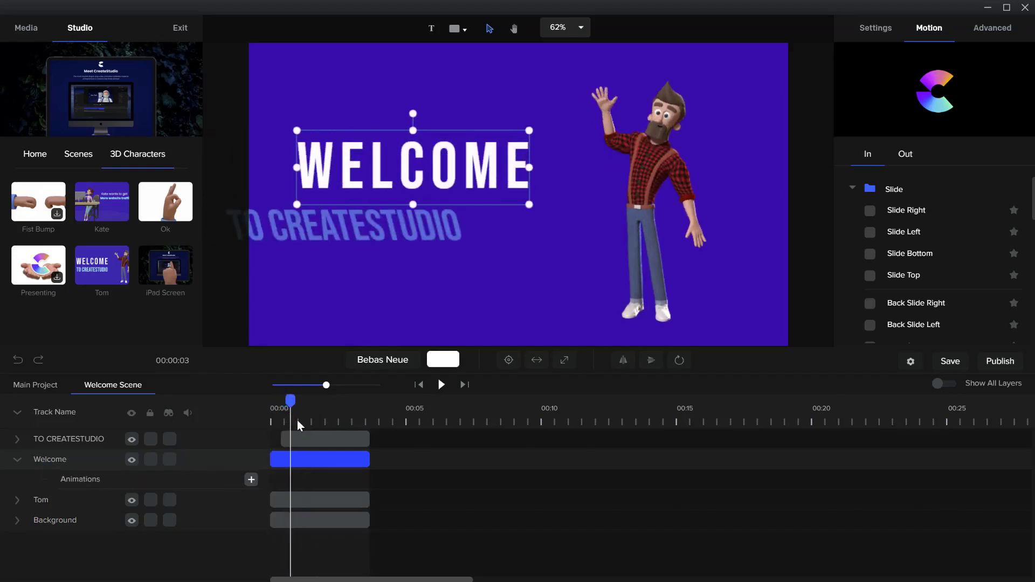
Apply the Fade entrance animation to the Welcome text at the start of the scene.
click(274, 414)
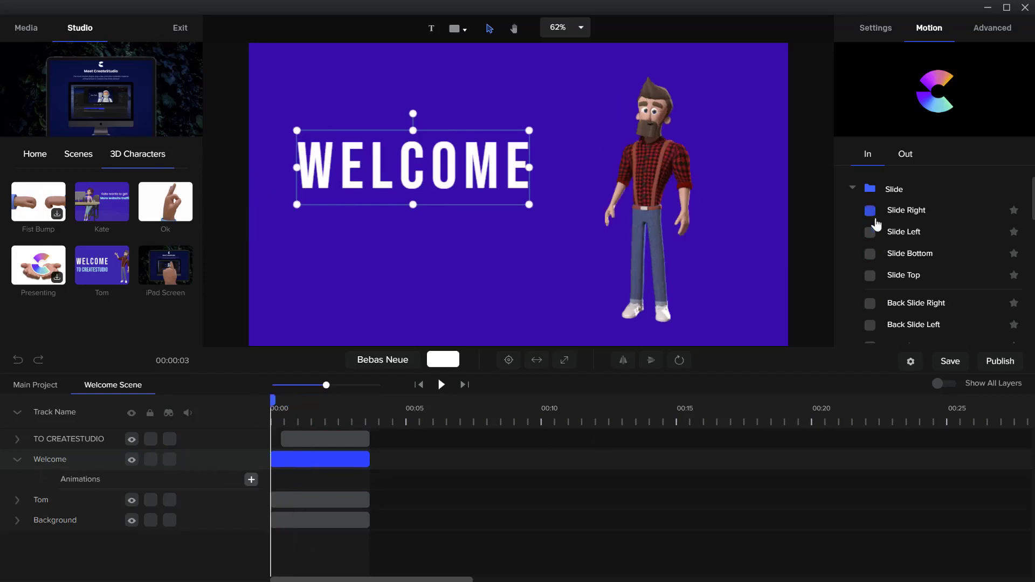
click(853, 188)
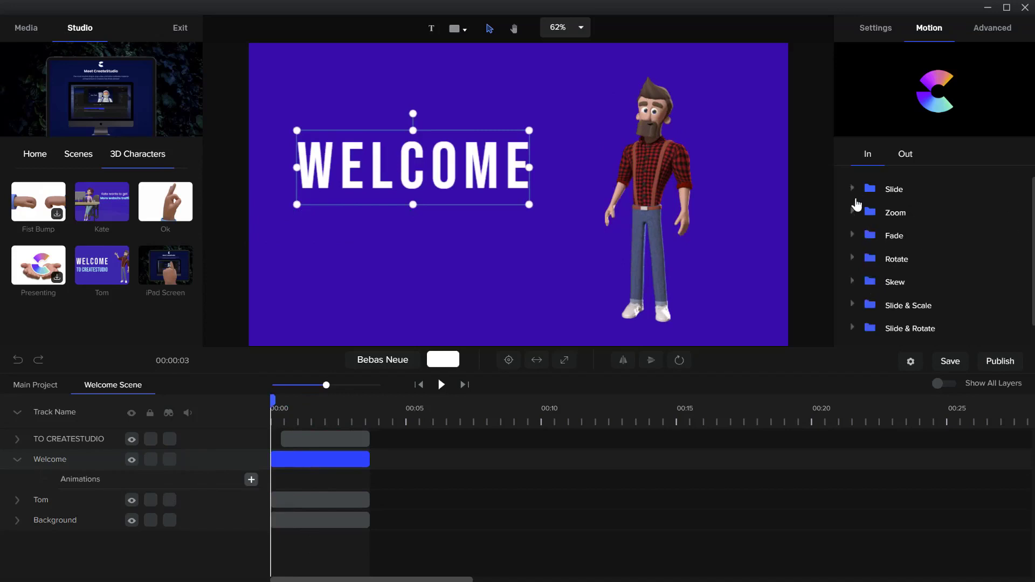
click(852, 236)
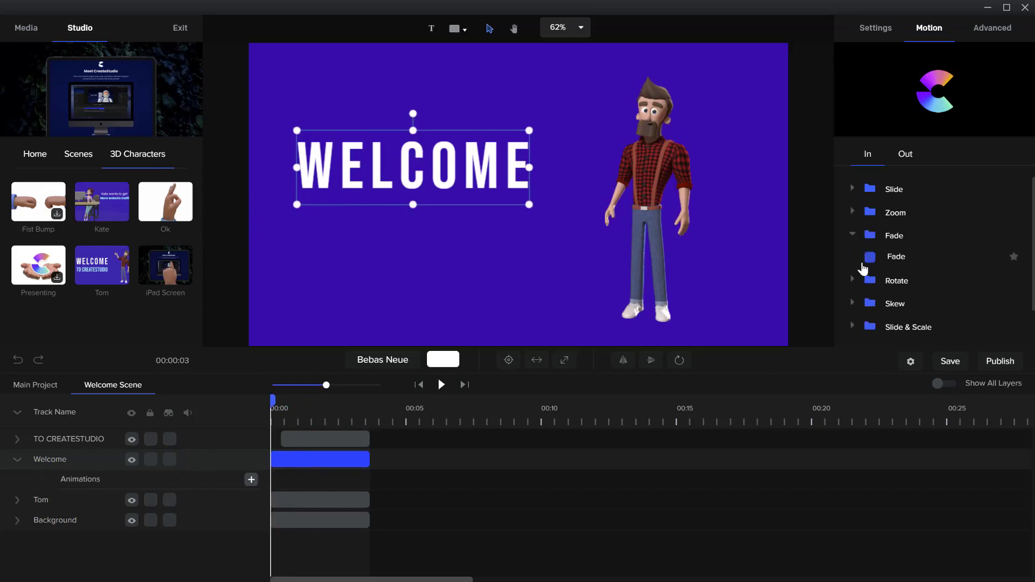
click(869, 257)
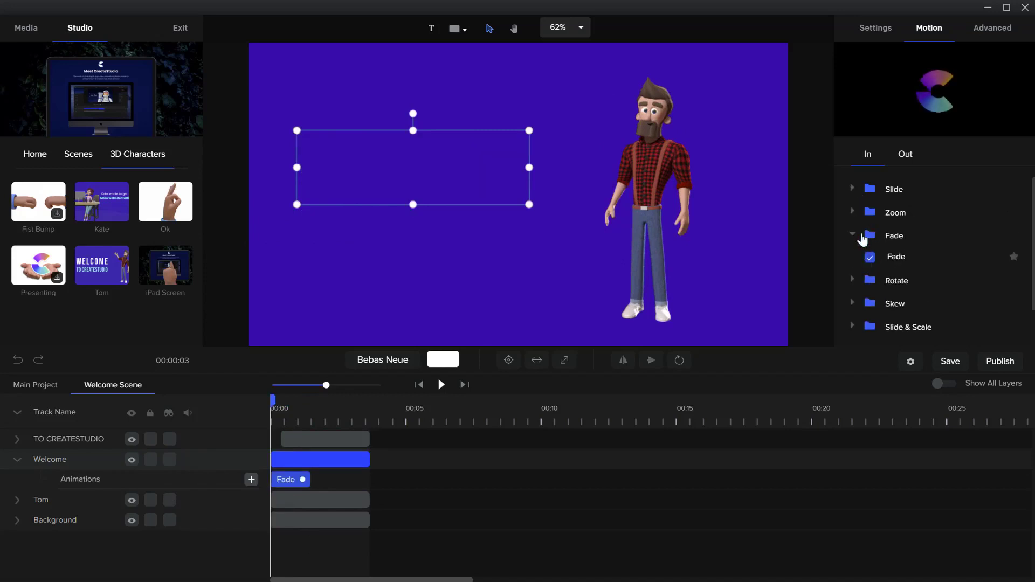
Browse the Zoom and Slide entrance animations and play the scene to preview the Welcome text's fade.
click(853, 213)
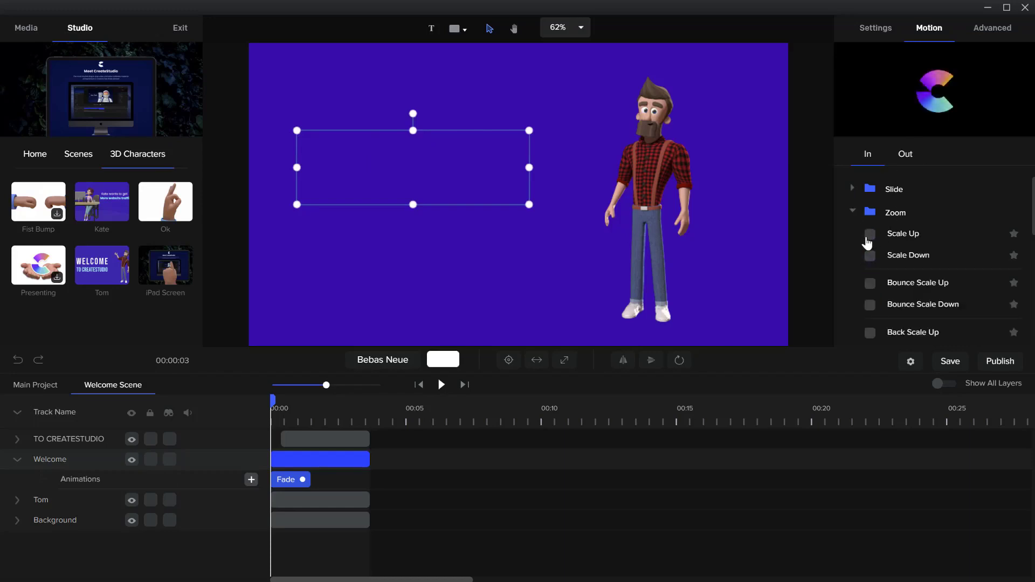
click(852, 188)
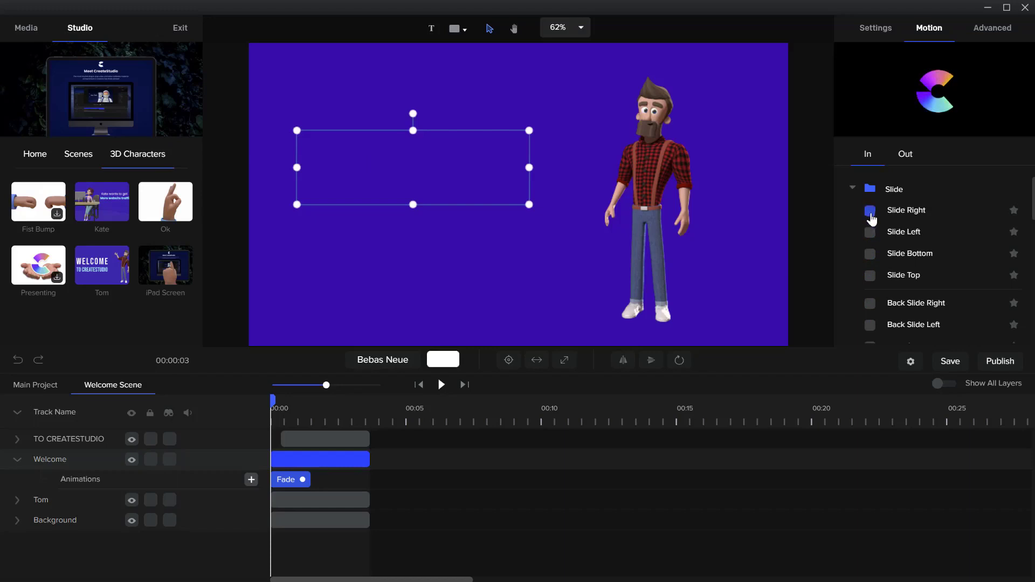
scroll(883, 272, down, 3)
scroll(882, 272, down, 1)
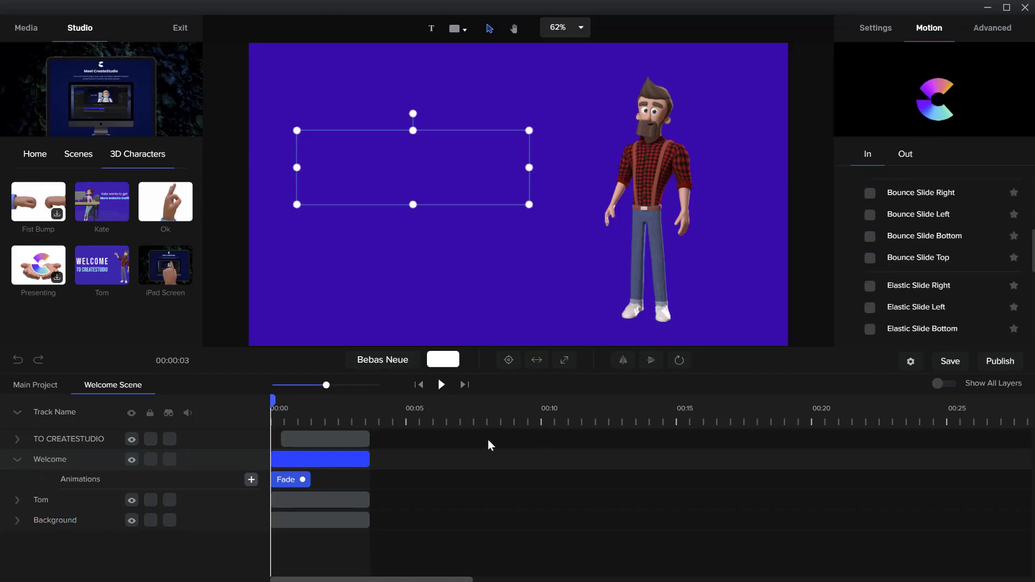
click(441, 384)
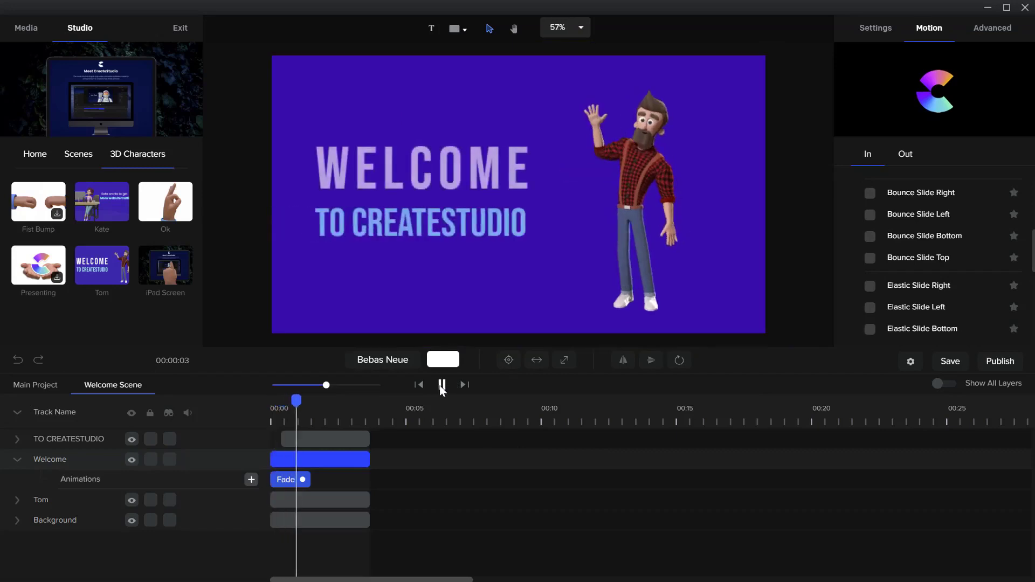
Replace the Welcome text's Fade animation with Bounce Slide Right and play the scene to preview it.
click(441, 384)
drag(318, 401, 253, 415)
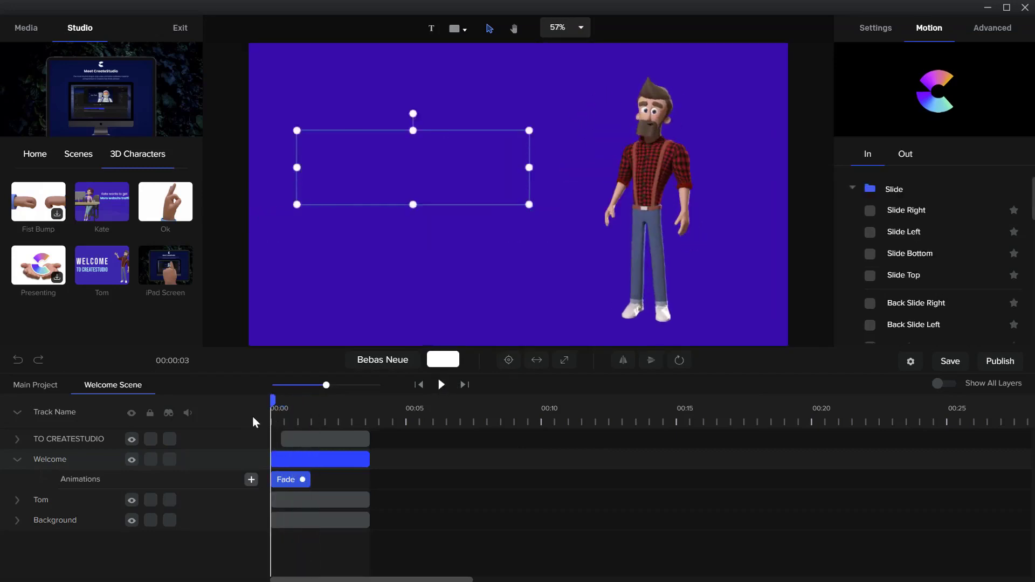
right_click(291, 484)
click(310, 488)
click(869, 255)
scroll(876, 279, down, 7)
scroll(881, 278, up, 2)
scroll(880, 279, up, 1)
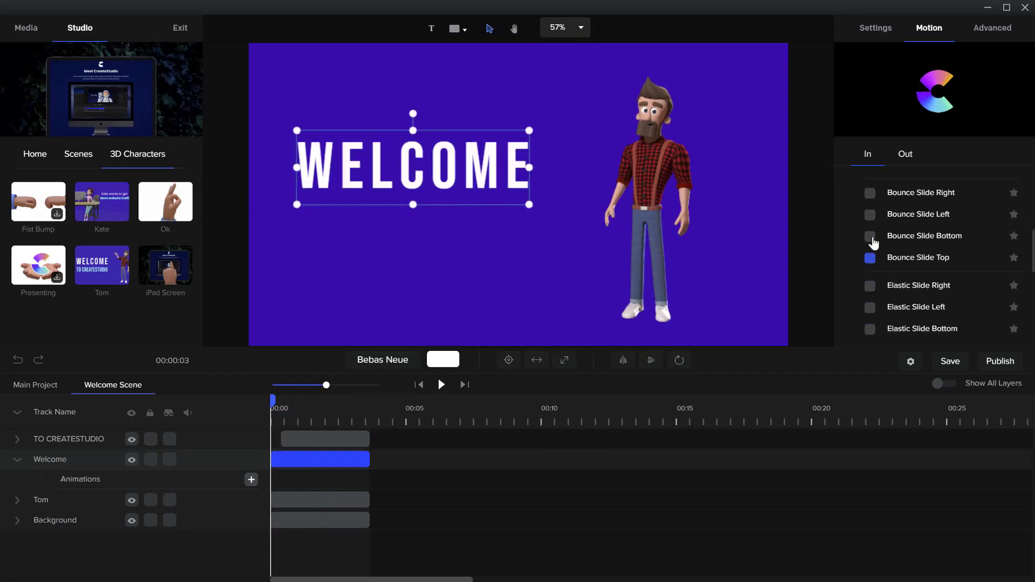
click(869, 195)
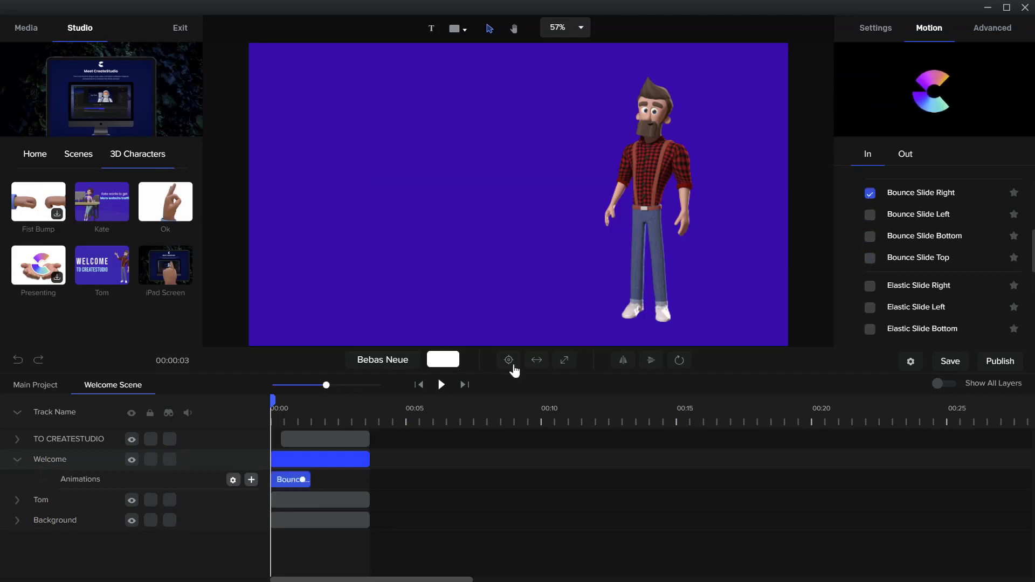
click(443, 385)
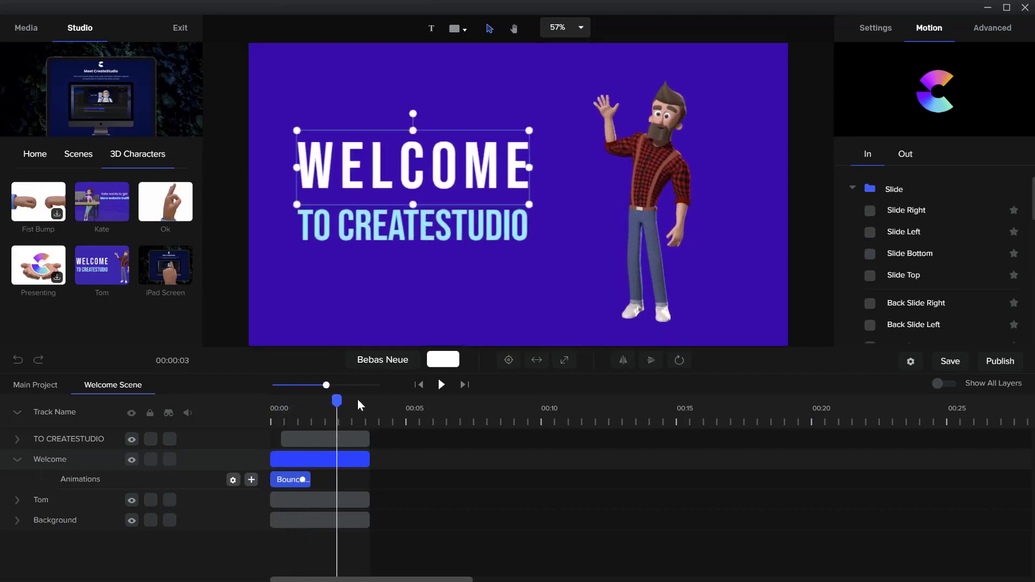
Delete the Bounce Slide Right animation and apply Slide Right to the Welcome text at the start of the scene.
drag(337, 402, 266, 459)
right_click(279, 482)
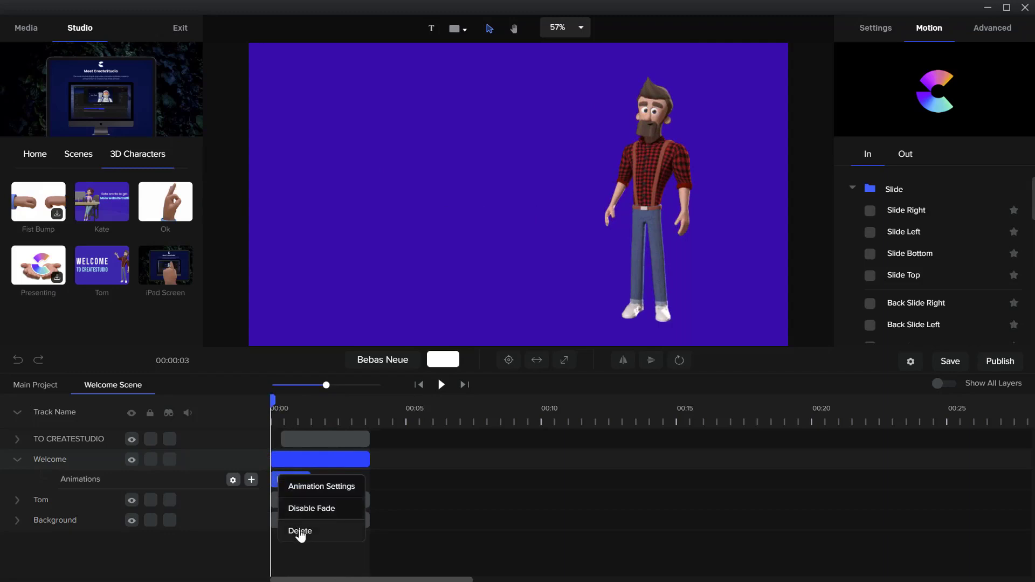
click(296, 530)
click(880, 218)
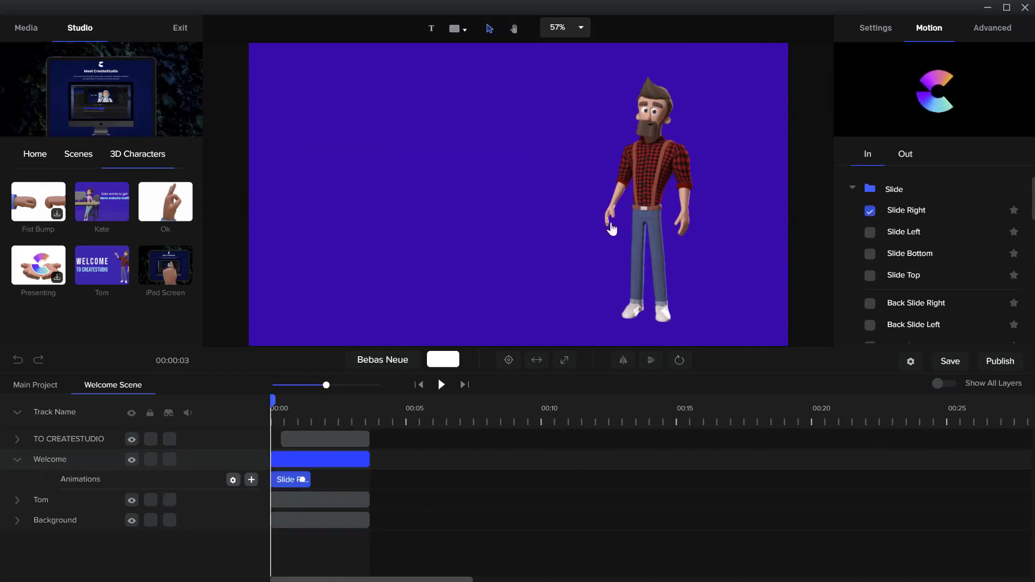
Apply the Slide Right entrance animation to the Tom character, with his layer expanded and the Welcome layer collapsed.
click(661, 199)
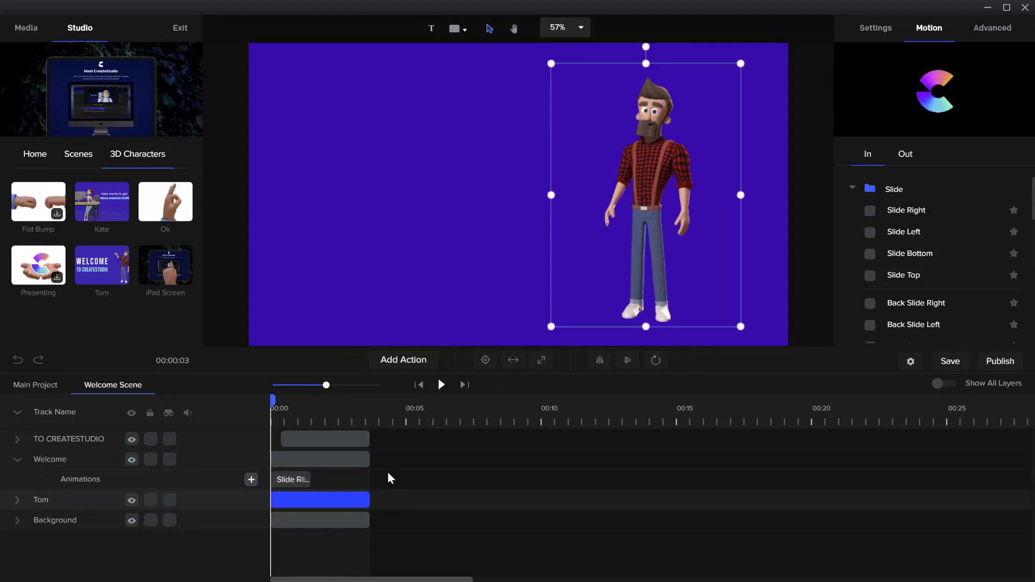
click(885, 218)
click(16, 500)
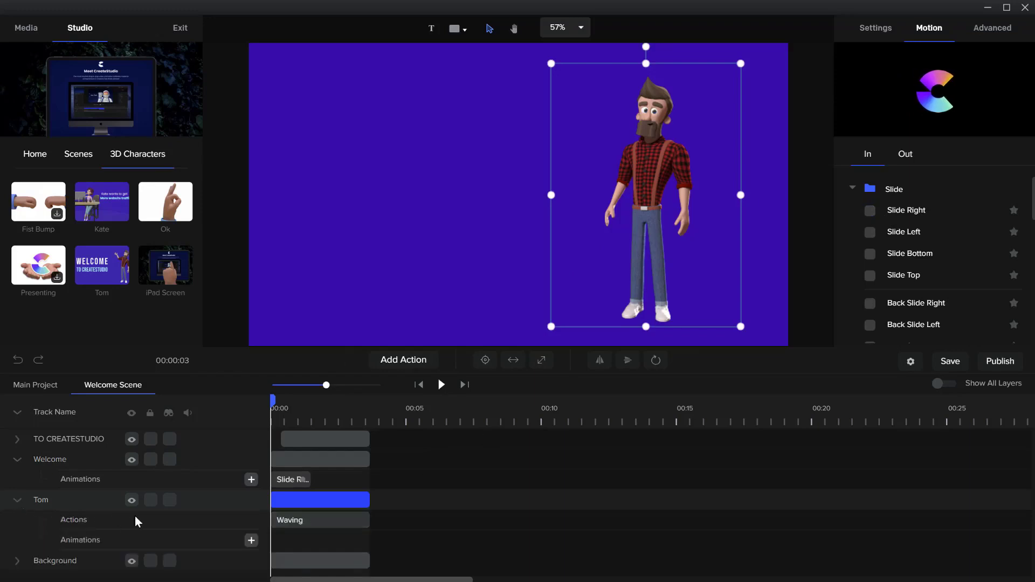
click(17, 461)
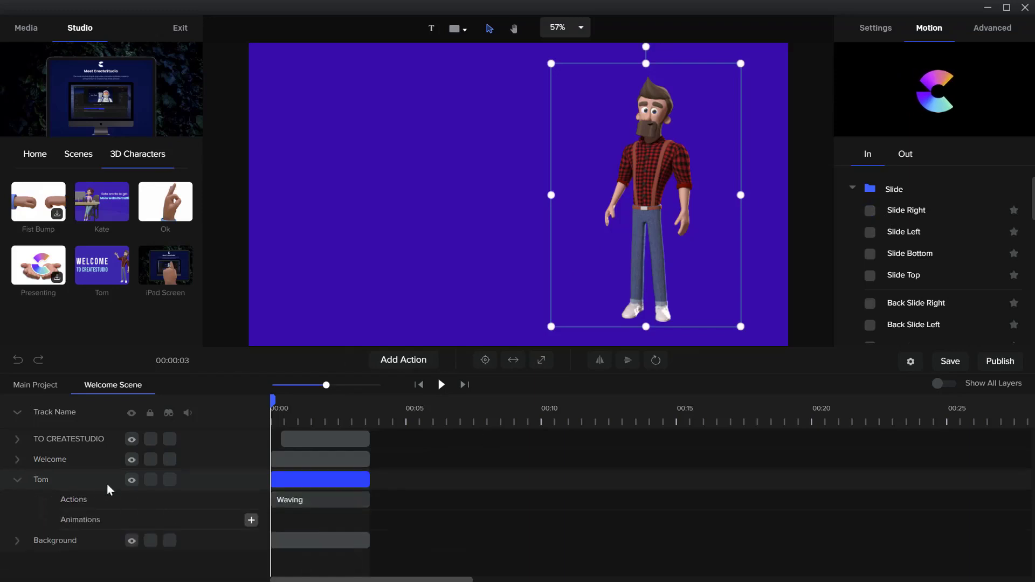
click(869, 210)
mouse_move(286, 206)
mouse_down()
mouse_move(354, 203)
mouse_move(265, 190)
mouse_move(289, 208)
mouse_move(276, 208)
mouse_up()
click(292, 481)
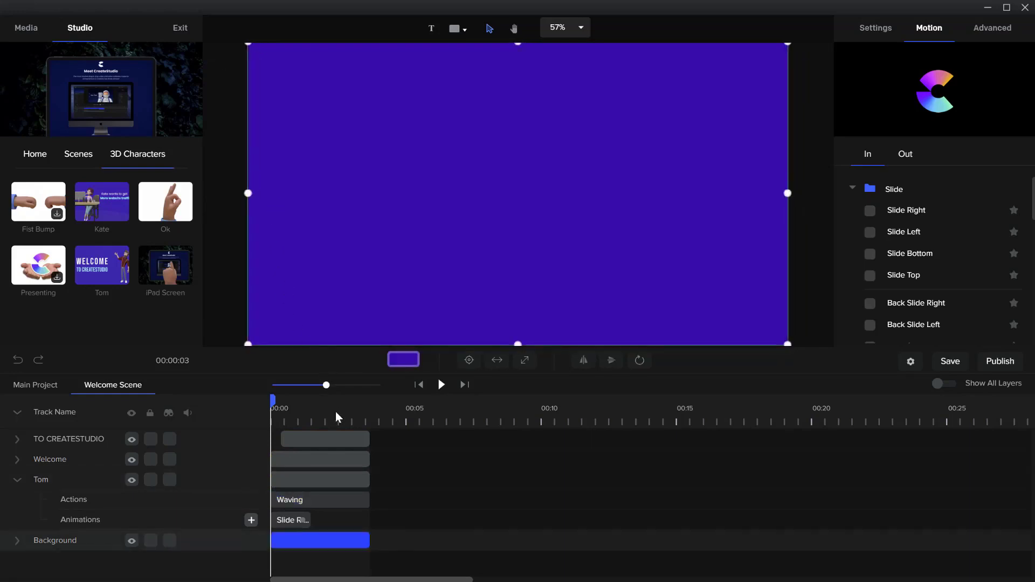
Swap the layout by moving Tom to the left side of the canvas and both text lines to the right side.
click(345, 418)
click(618, 154)
drag(654, 183, 335, 164)
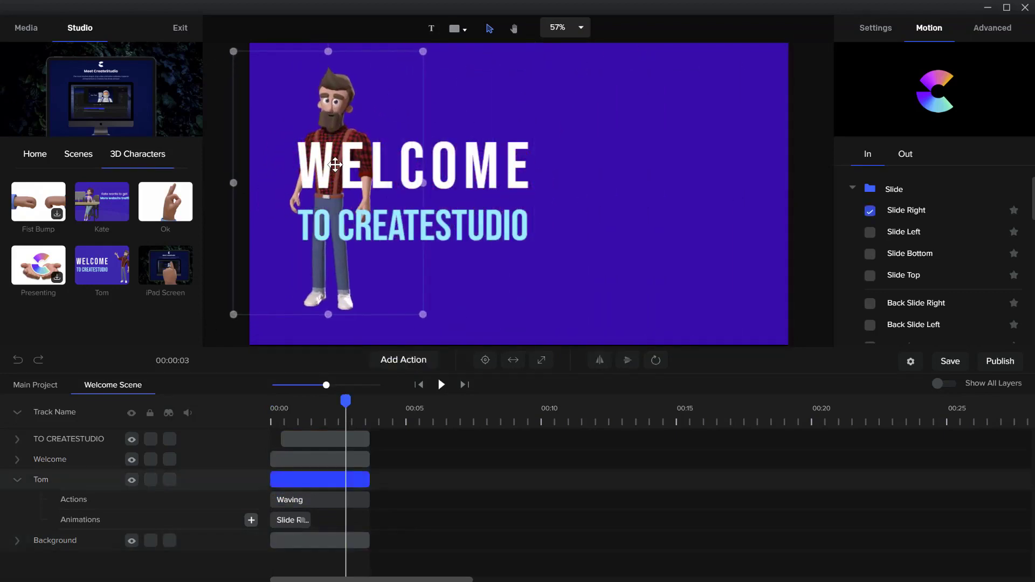
click(431, 171)
drag(502, 171, 720, 162)
click(408, 236)
drag(408, 235, 627, 225)
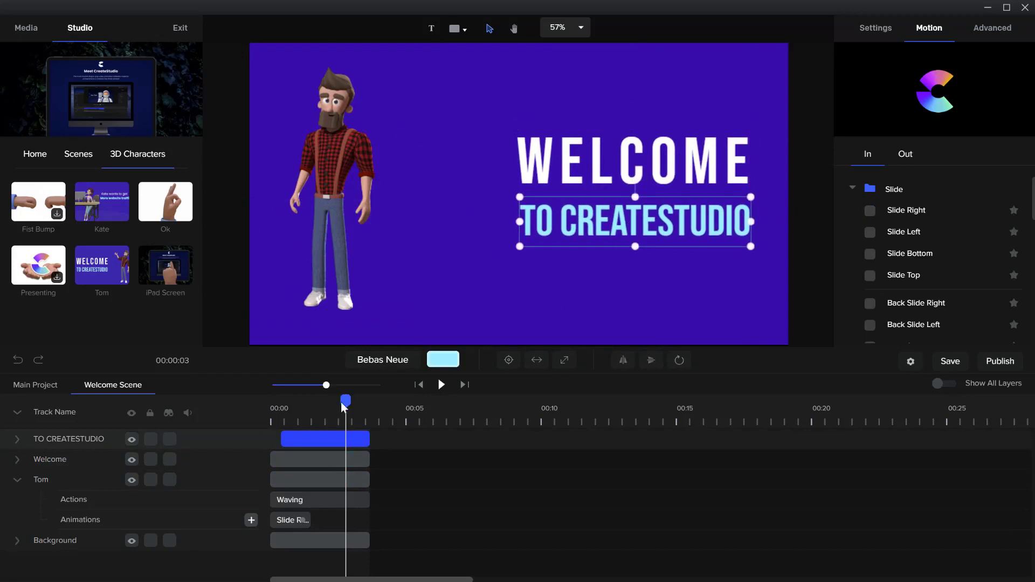
Play the rearranged welcome scene from the beginning to preview its animations.
drag(314, 402, 251, 381)
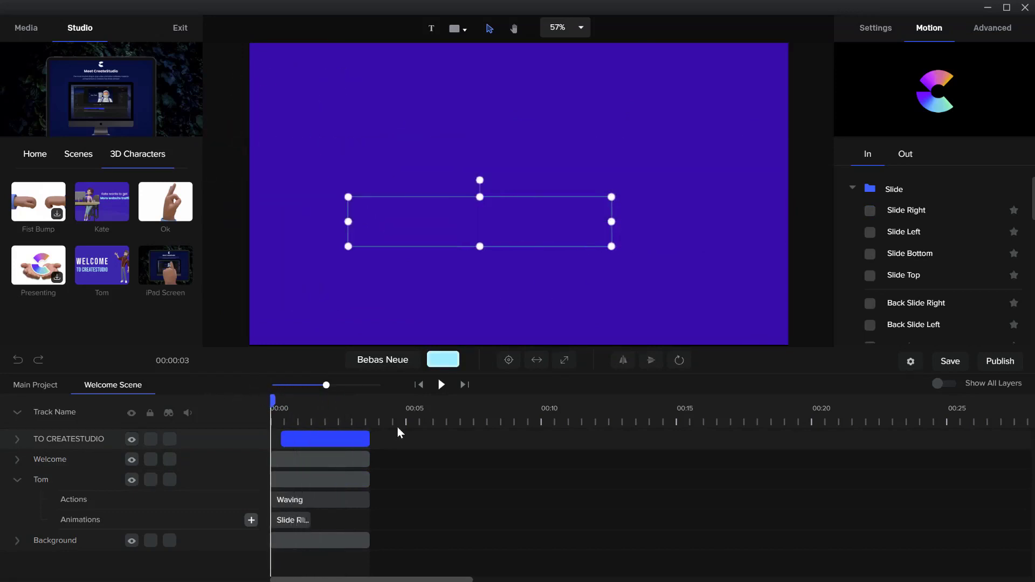
click(415, 329)
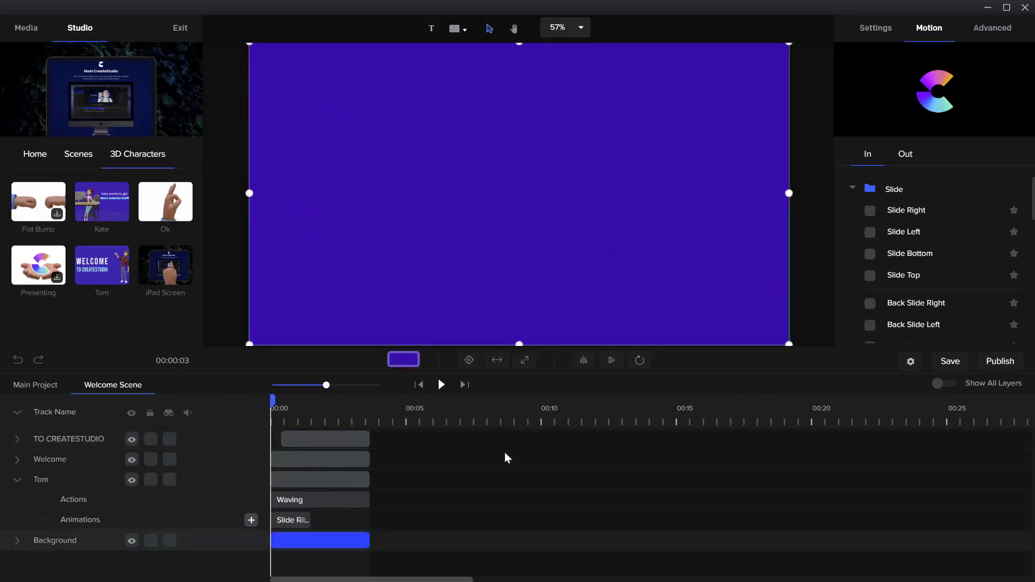
click(440, 389)
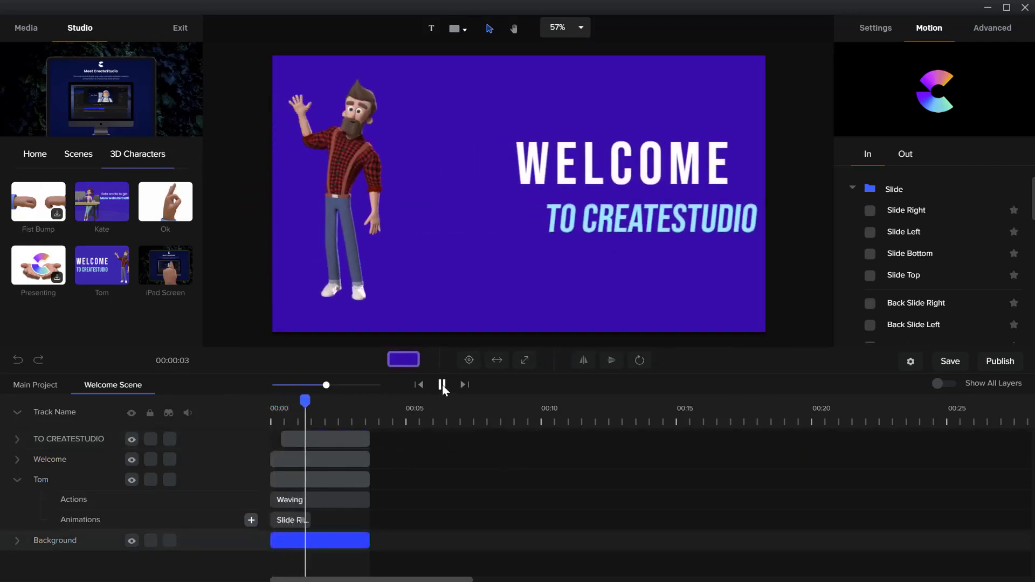
click(442, 385)
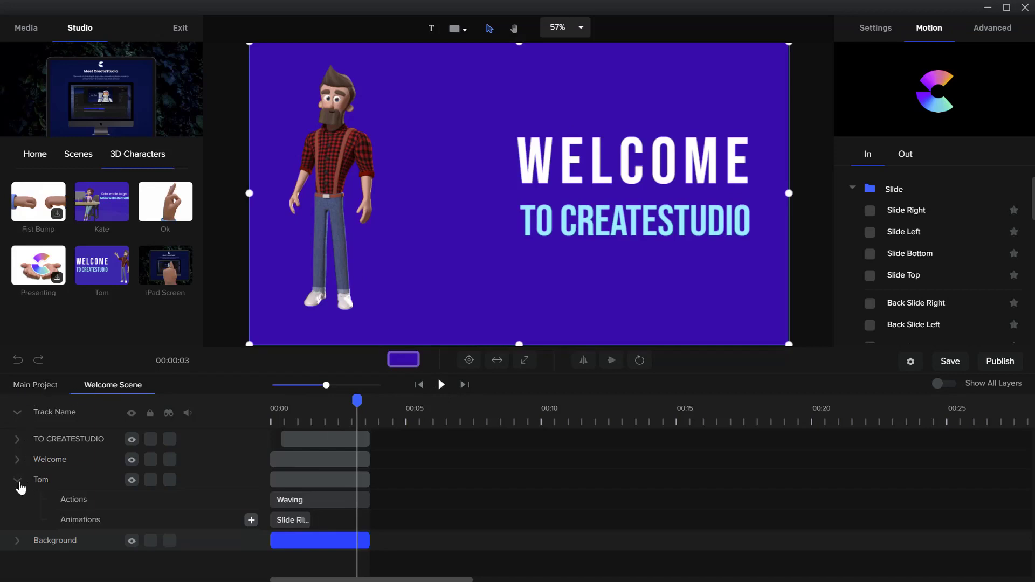
Select the TO CREATESTUDIO, Welcome, Tom and Background layers together and view the options for grouping them.
click(18, 481)
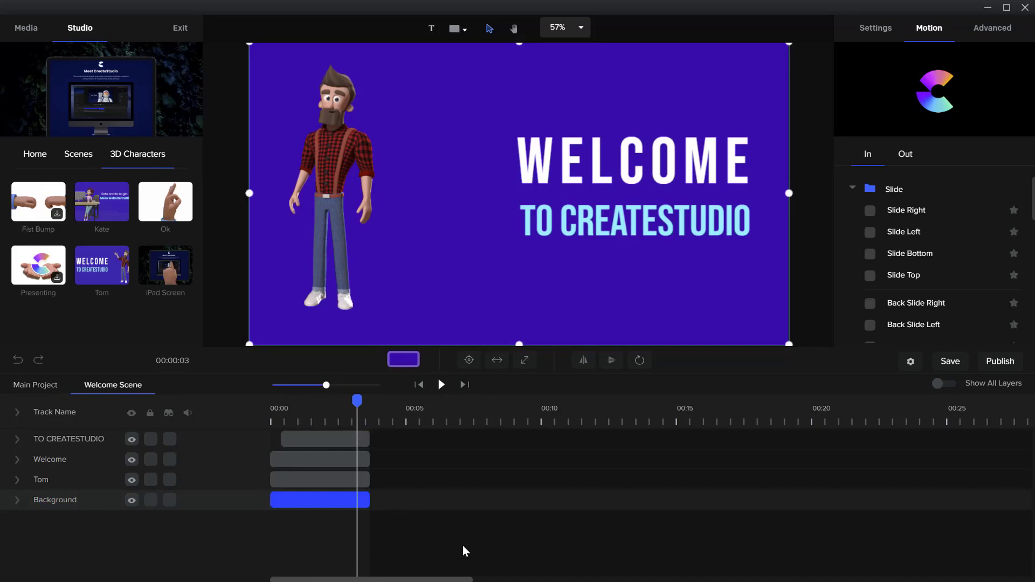
click(326, 459)
click(327, 441)
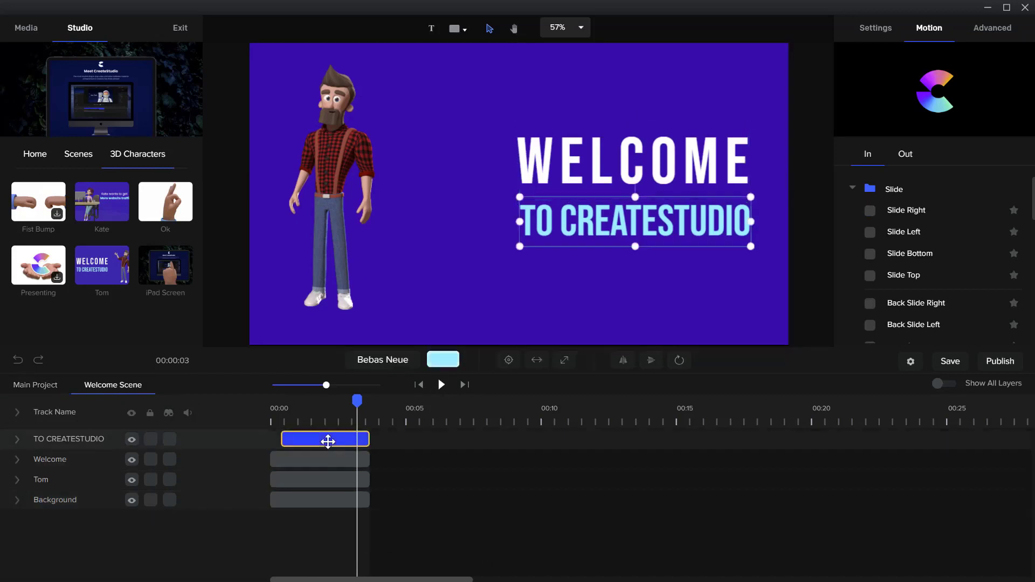
shift+click(335, 464)
shift+click(335, 482)
shift+click(335, 500)
right_click(336, 465)
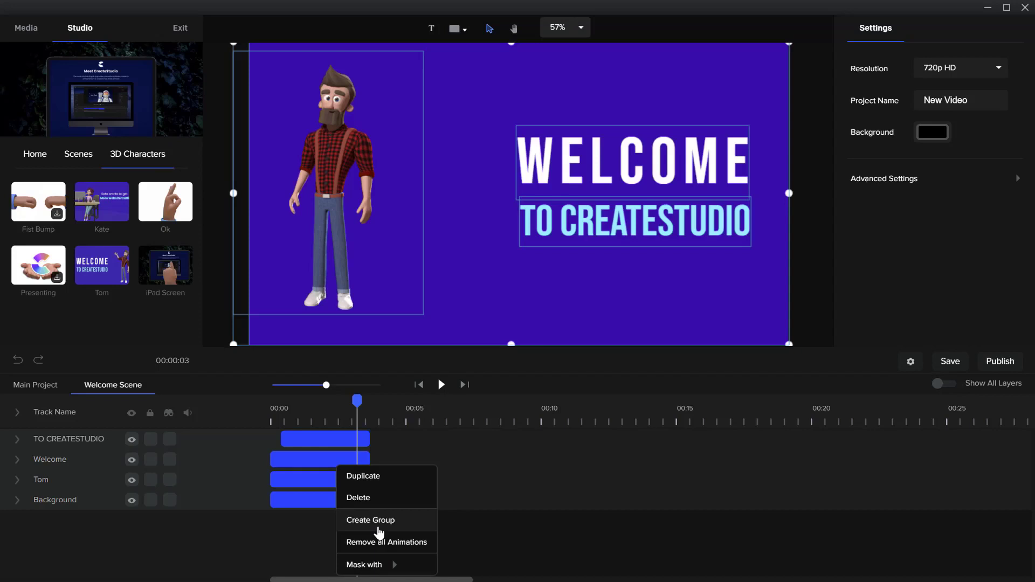
click(475, 504)
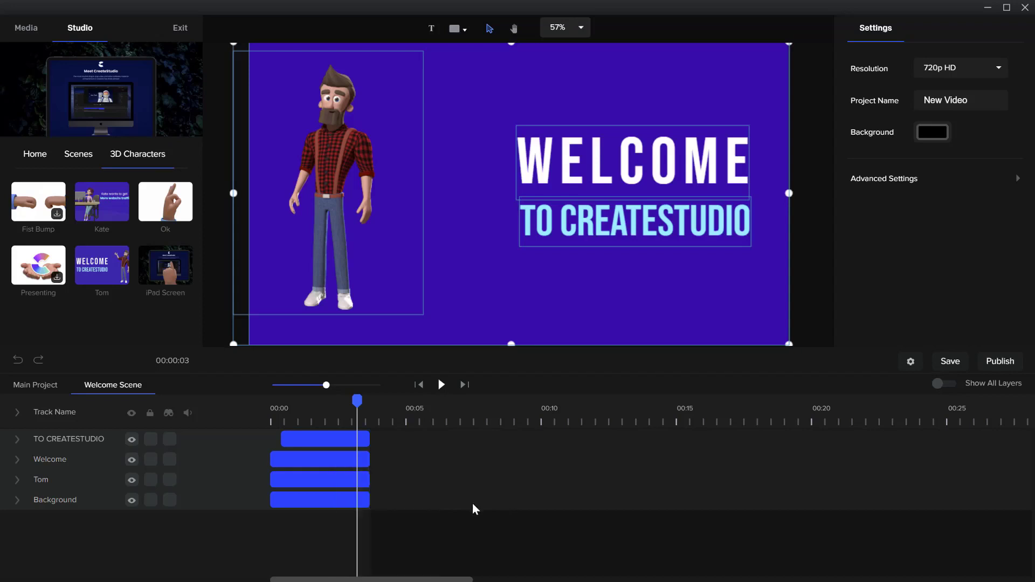
Return to the Main Project and add the 3D character Sally to the canvas right at the end of the Welcome Scene.
click(57, 386)
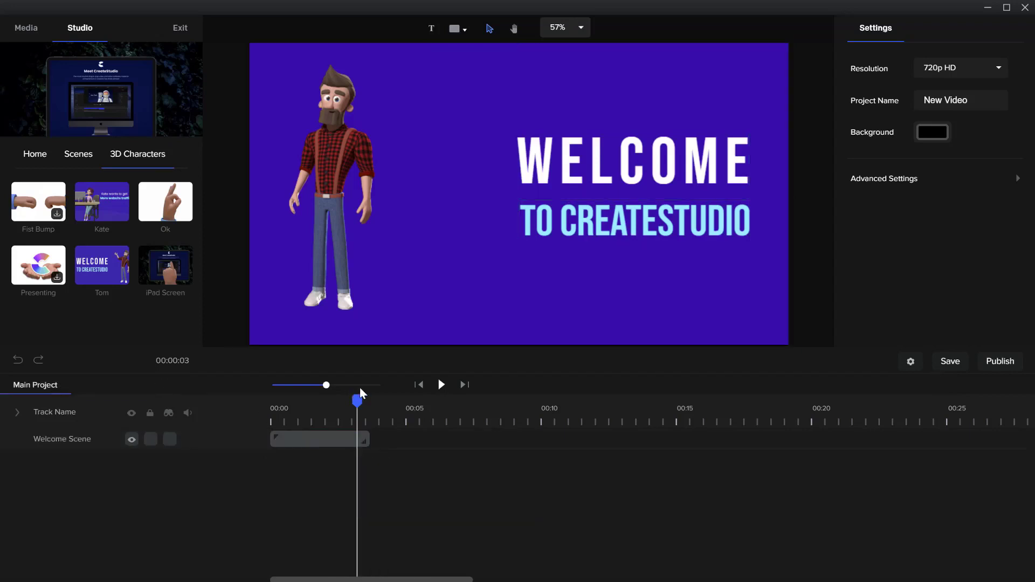
drag(358, 399, 370, 373)
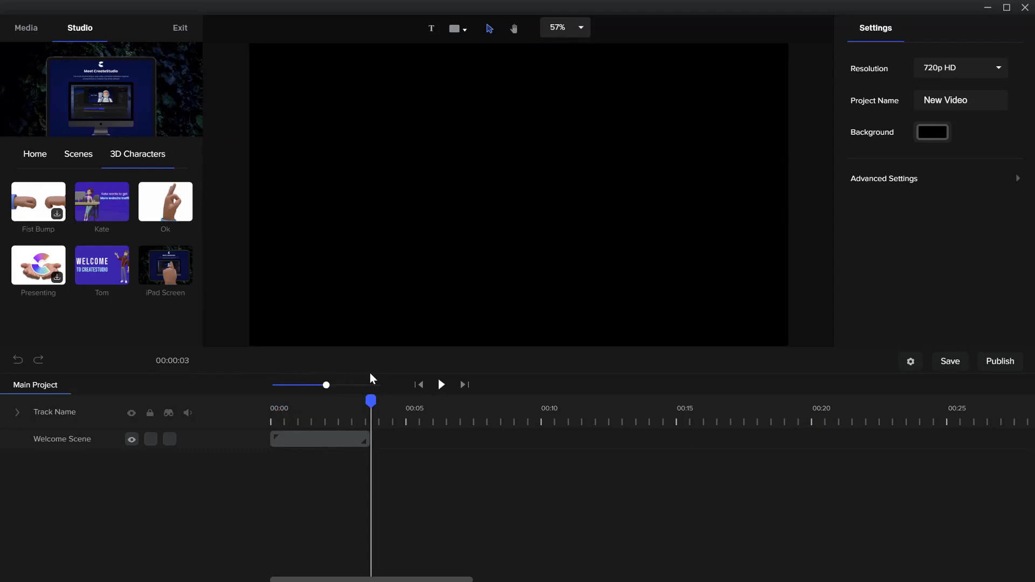
click(74, 155)
click(44, 161)
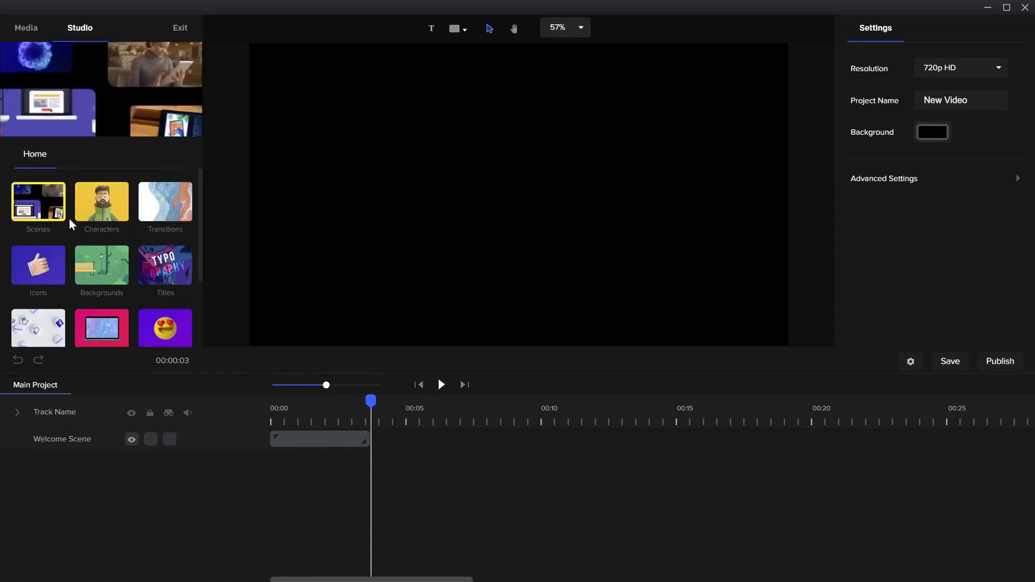
click(113, 216)
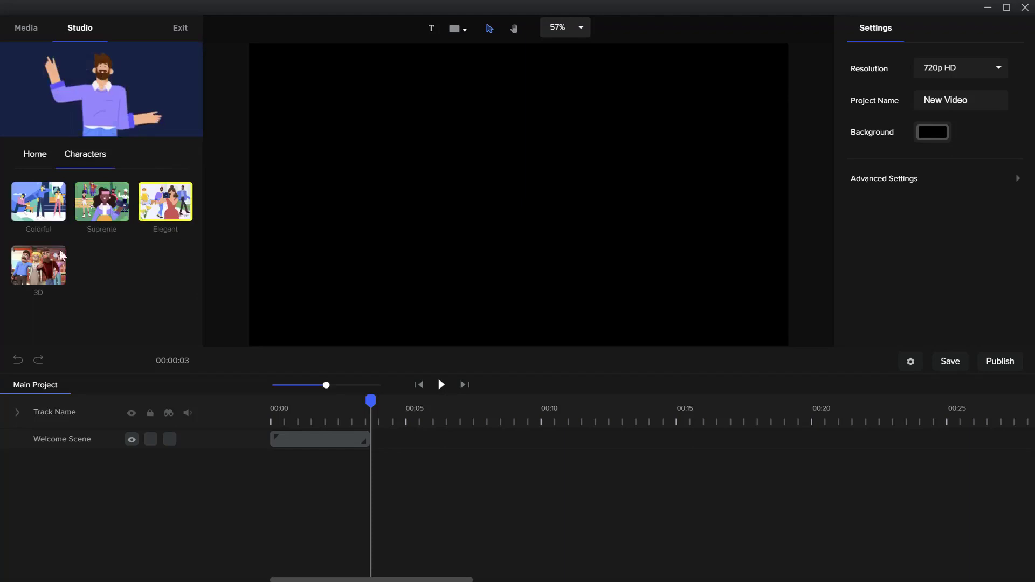
click(38, 264)
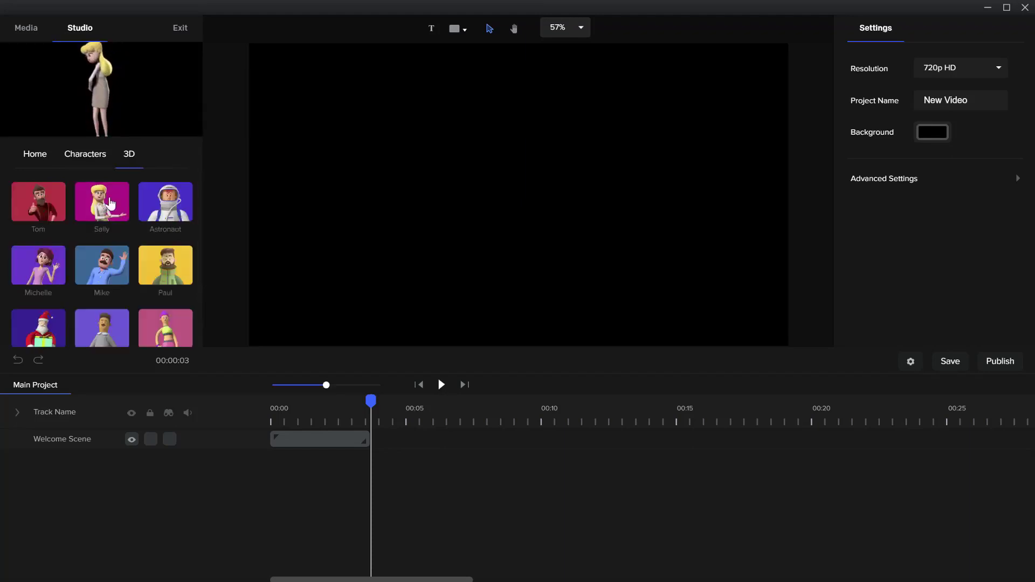
drag(110, 204, 505, 217)
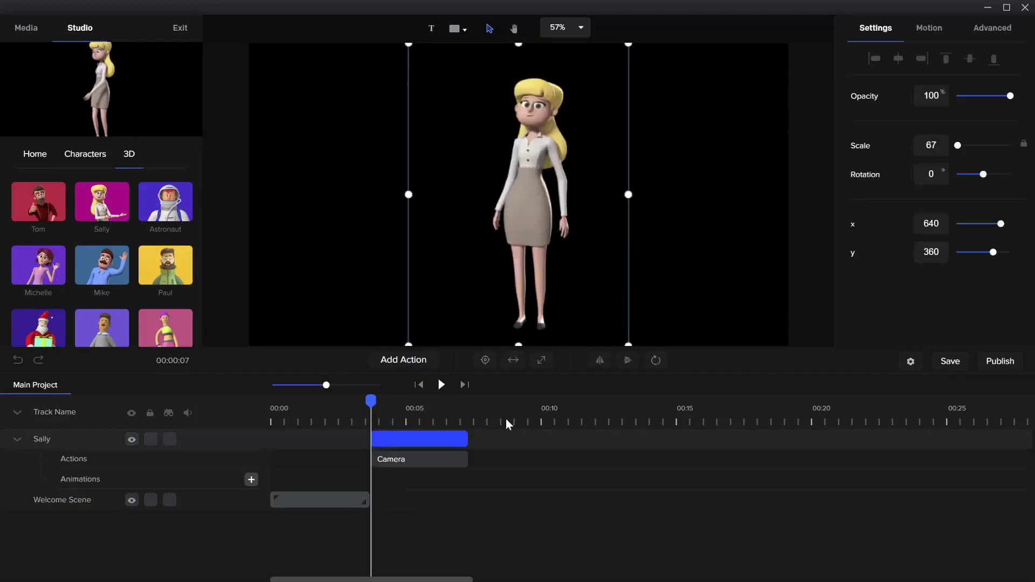
click(19, 440)
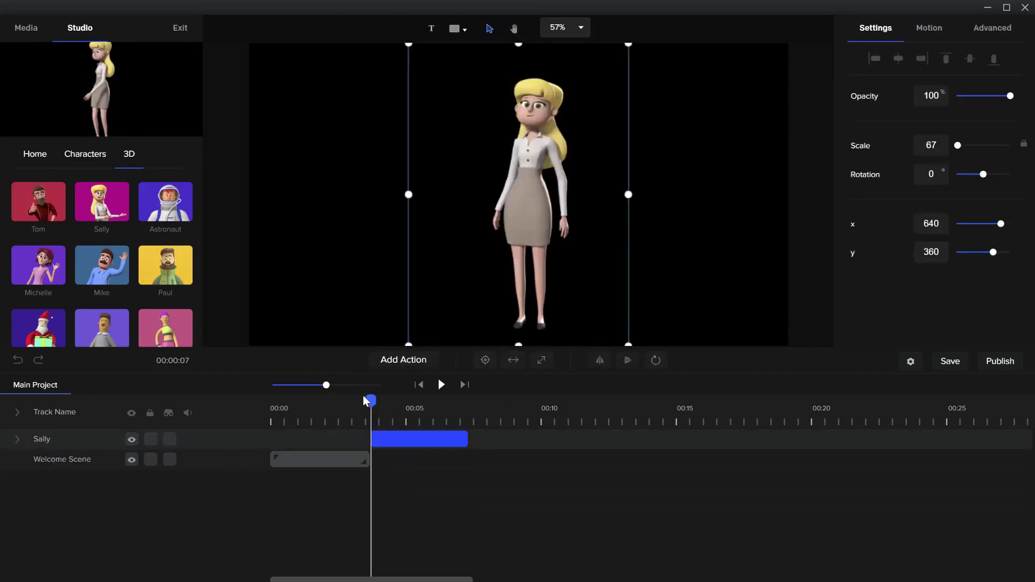
Create a group from the Sally layer and rename it Scene 2.
right_click(439, 442)
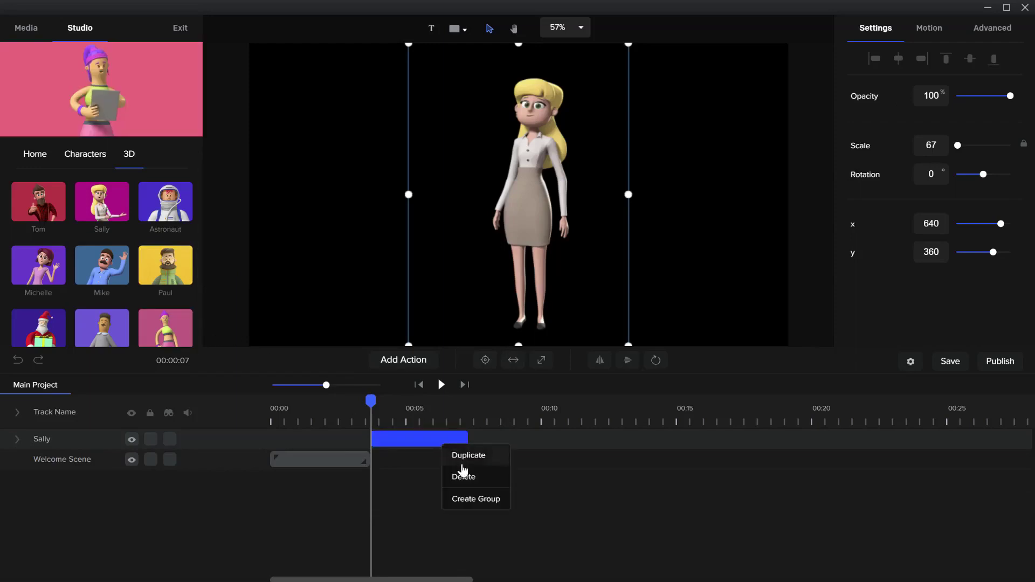
click(468, 500)
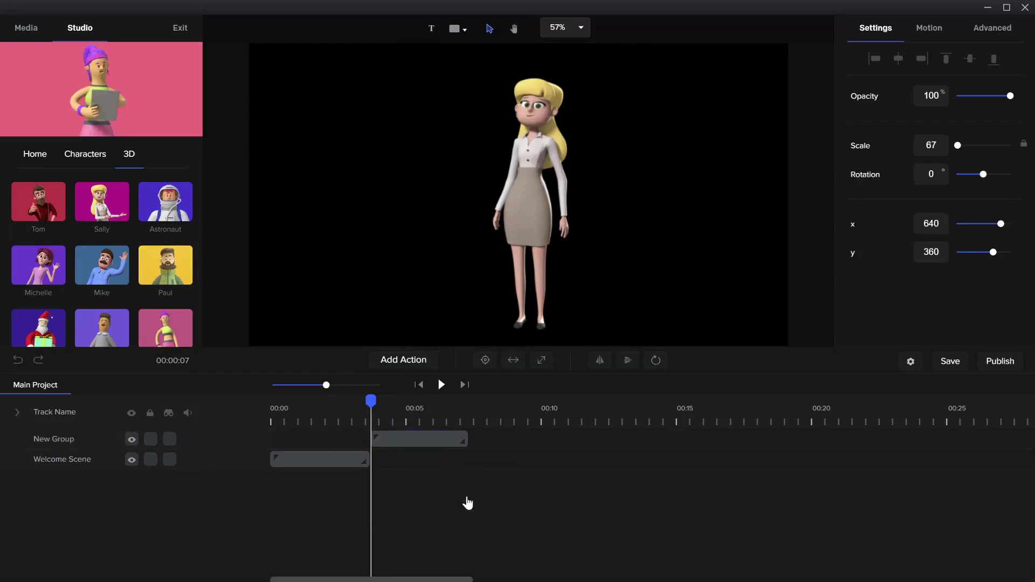
double_click(47, 440)
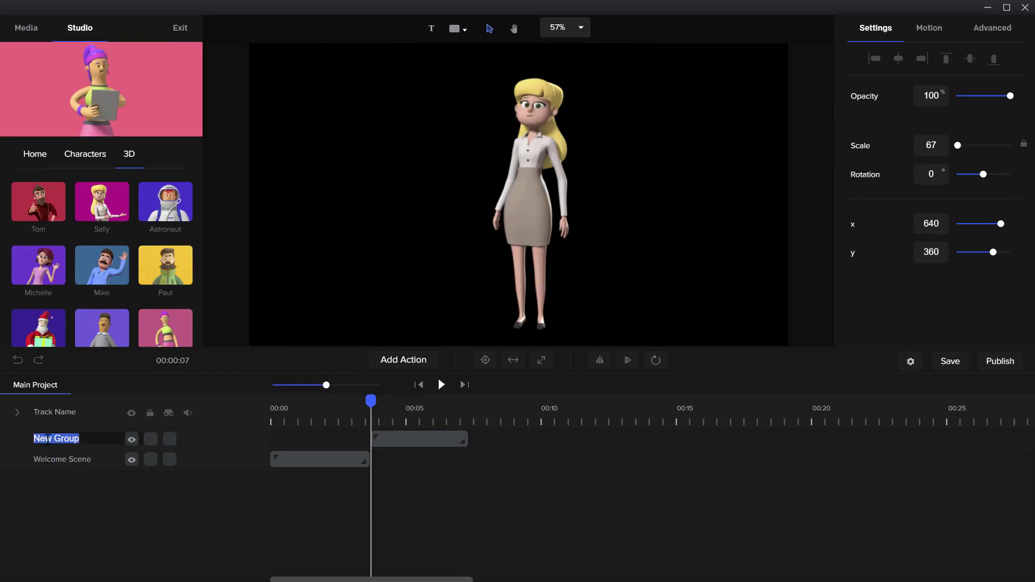
text(Scene 2)
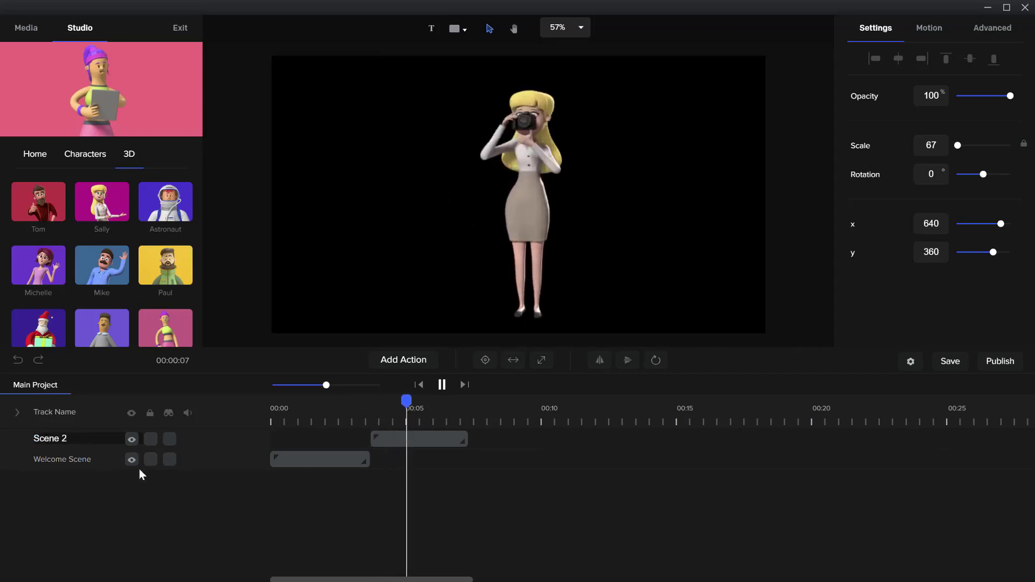
click(308, 509)
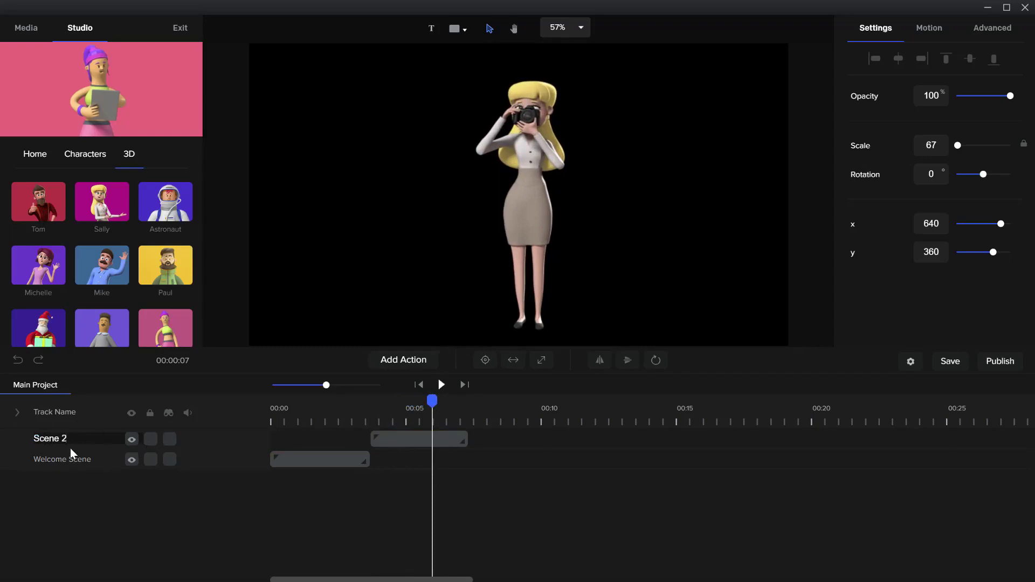
key(Return)
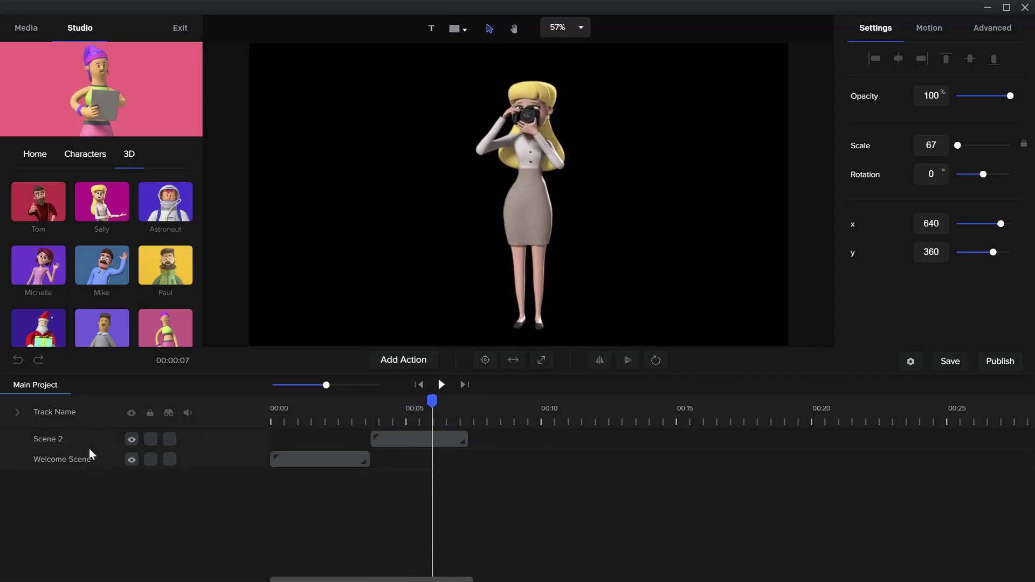
Open the Scene 2 group and add the Sad action to Sally right after her Camera action.
click(383, 439)
click(393, 423)
drag(392, 399, 406, 436)
double_click(418, 439)
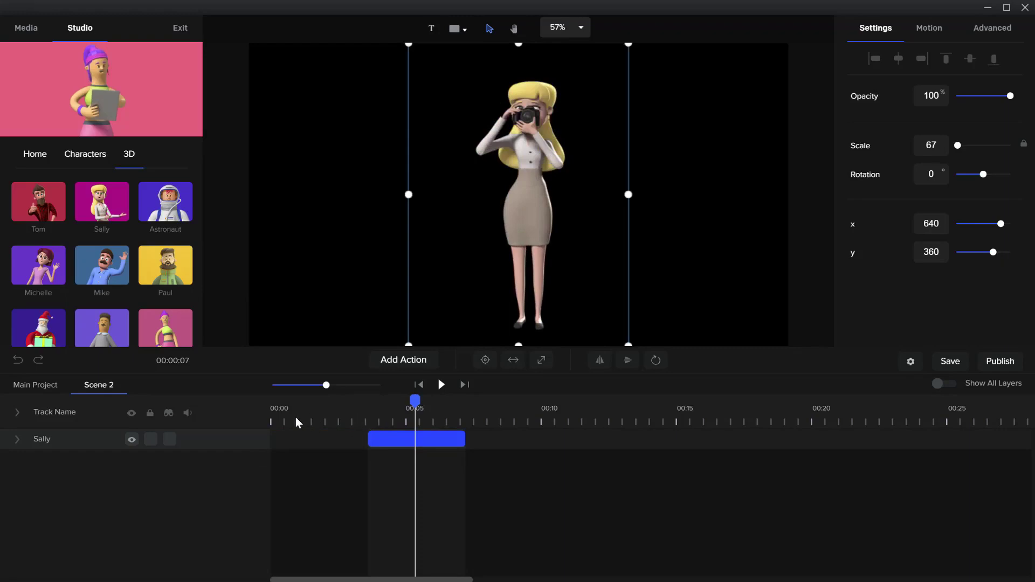
click(410, 360)
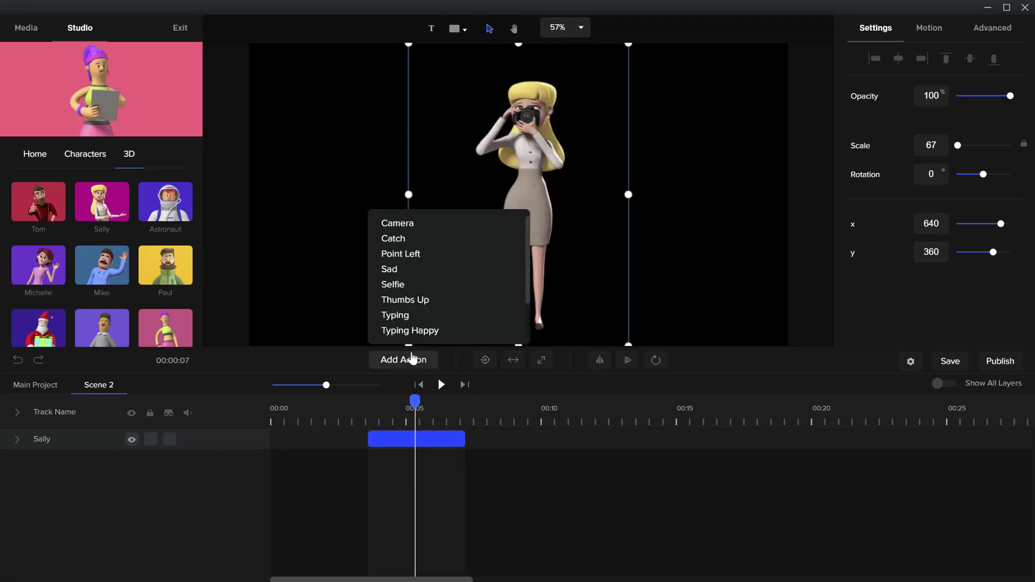
click(418, 268)
drag(415, 397, 484, 399)
click(17, 439)
Add the Classroom 3D background to Scene 2 and move its layer beneath Sally.
click(54, 156)
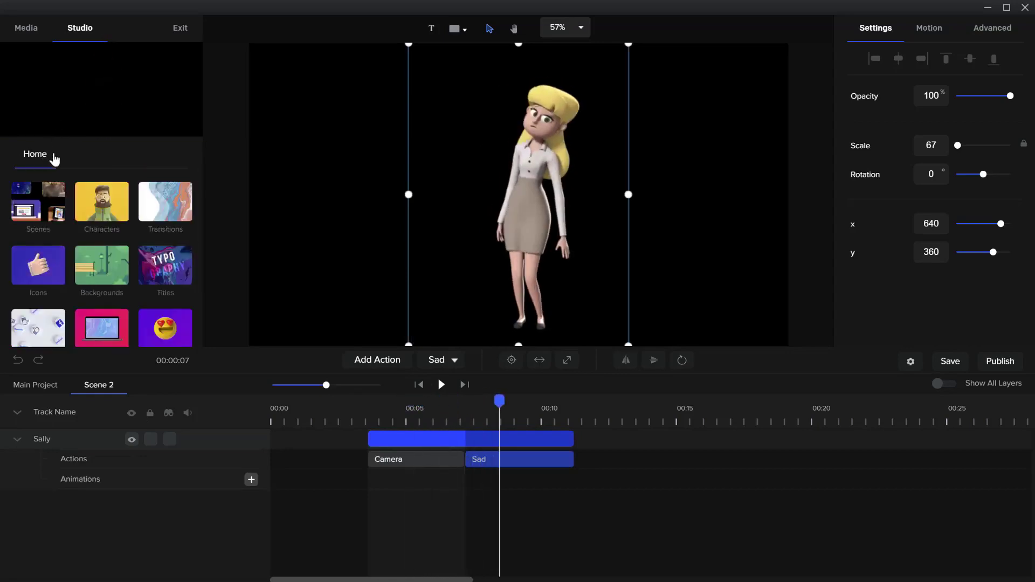
click(106, 264)
click(42, 208)
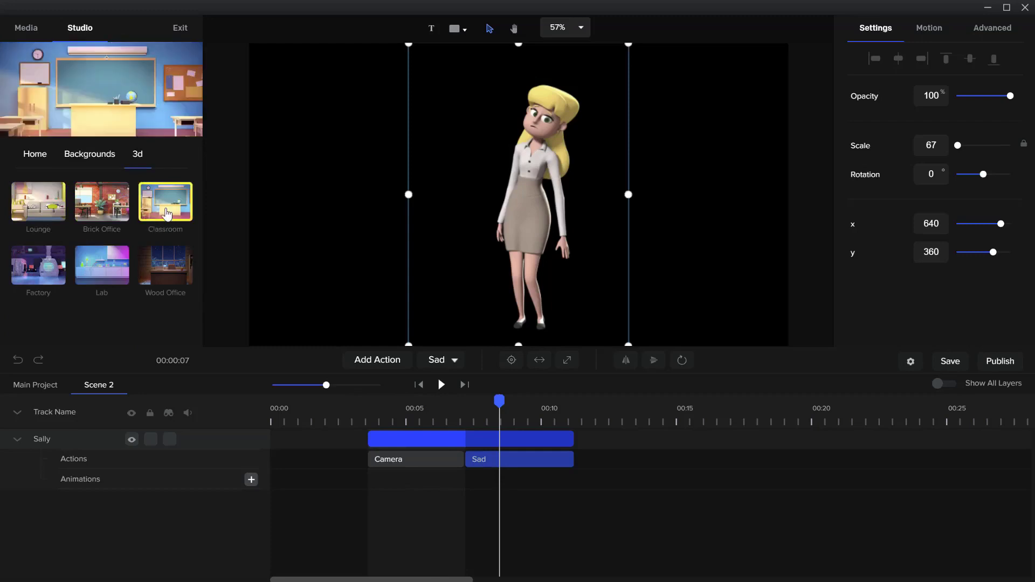
drag(168, 214, 371, 207)
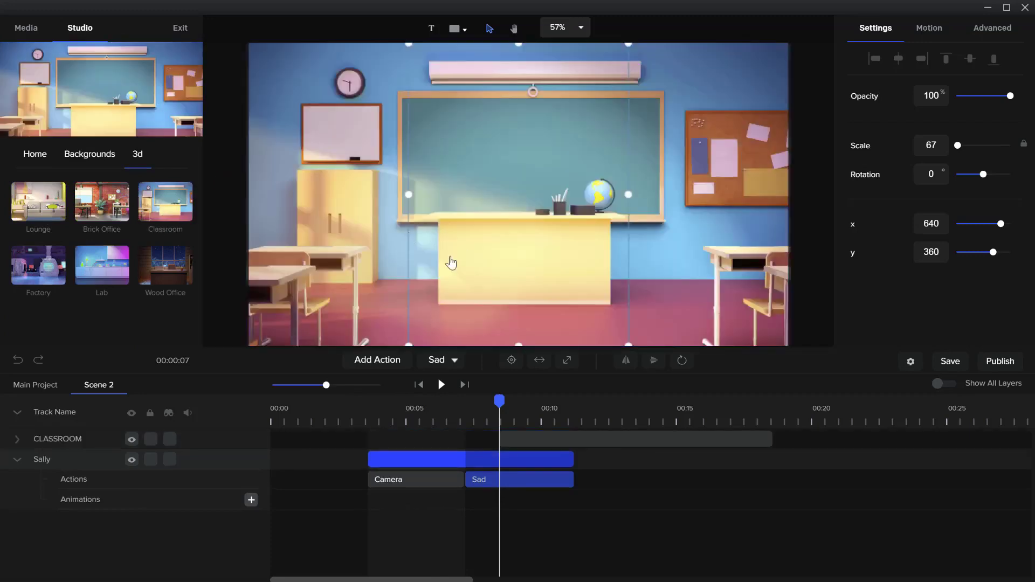
click(542, 438)
mouse_move(553, 439)
mouse_down()
mouse_move(571, 438)
mouse_move(543, 436)
mouse_up()
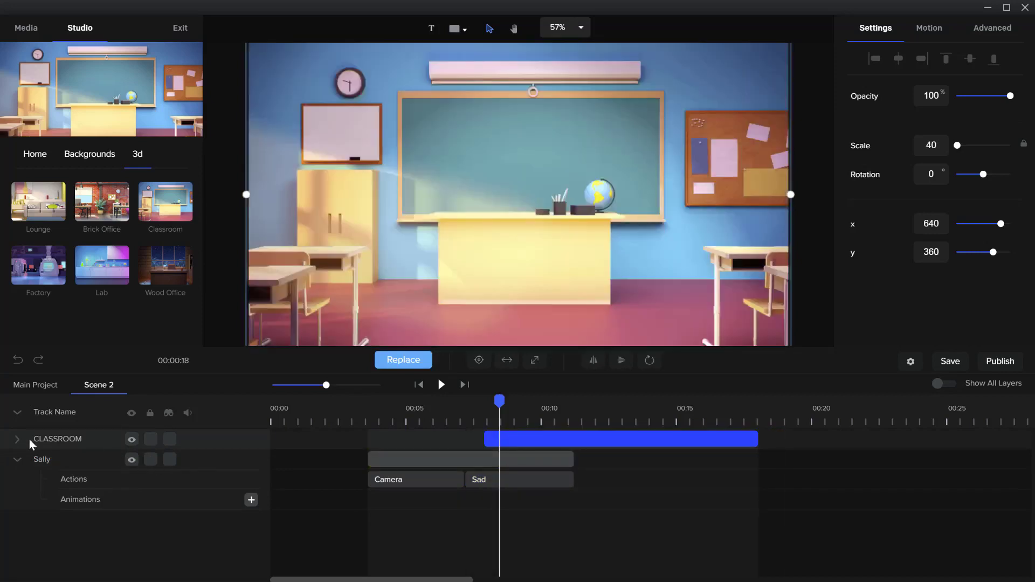
drag(37, 438, 35, 464)
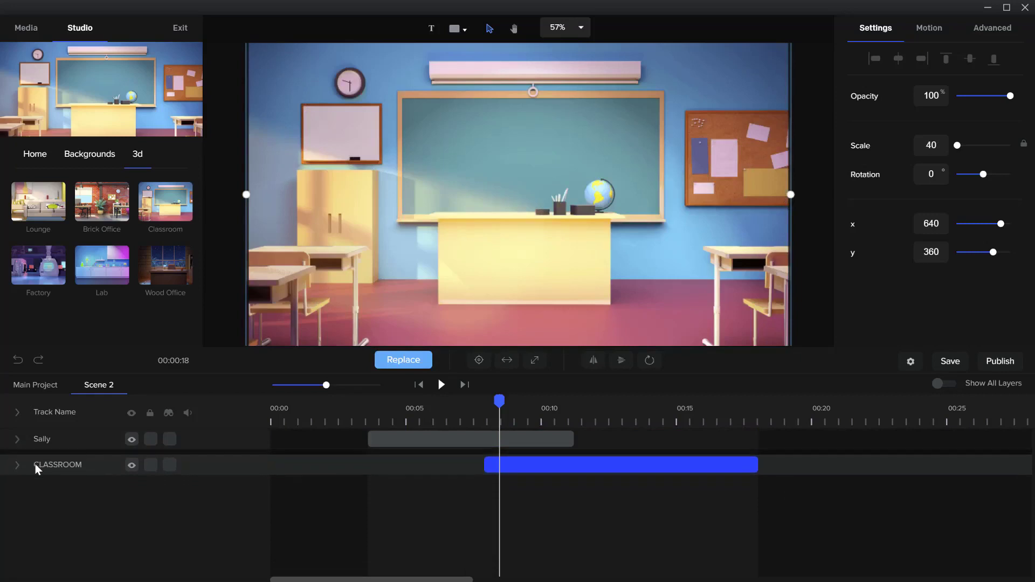
Move Sally beside the teacher's desk at about x 925, y 322, and align the Classroom clip's start with hers.
click(542, 201)
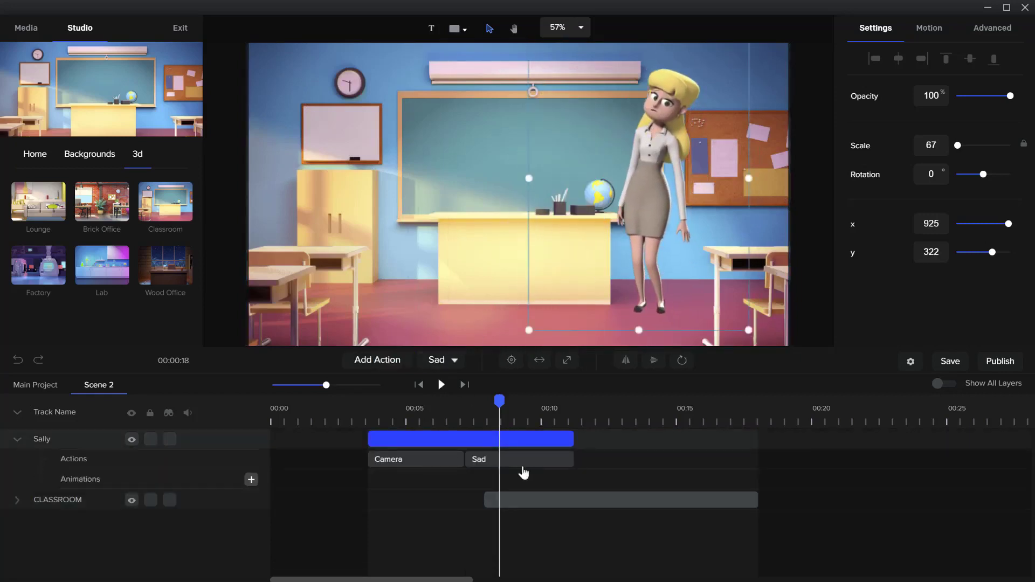
drag(556, 499, 439, 496)
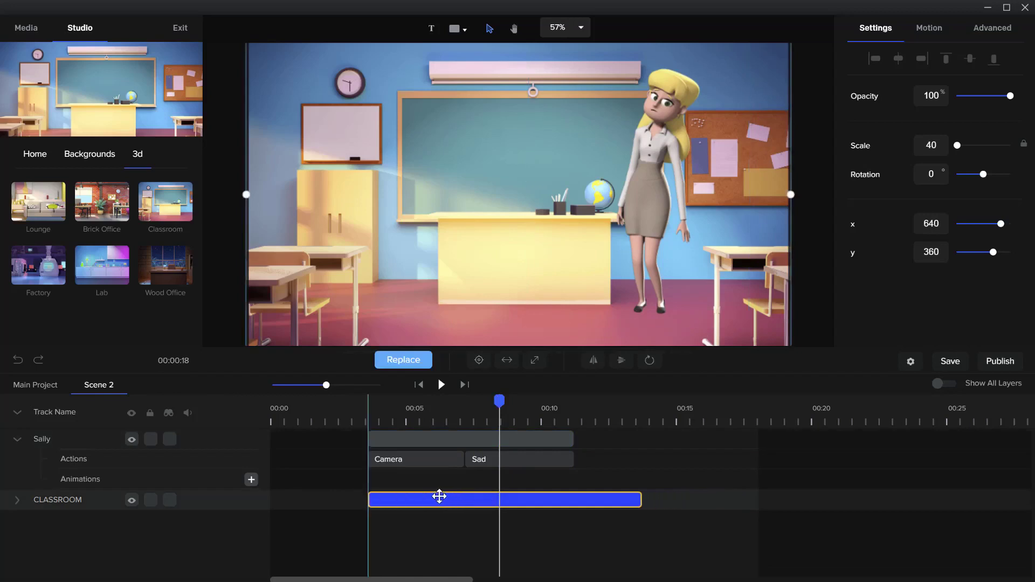
Play Scene 2 from around 00:07 to preview Sally's Sad action in the classroom.
click(463, 424)
click(445, 384)
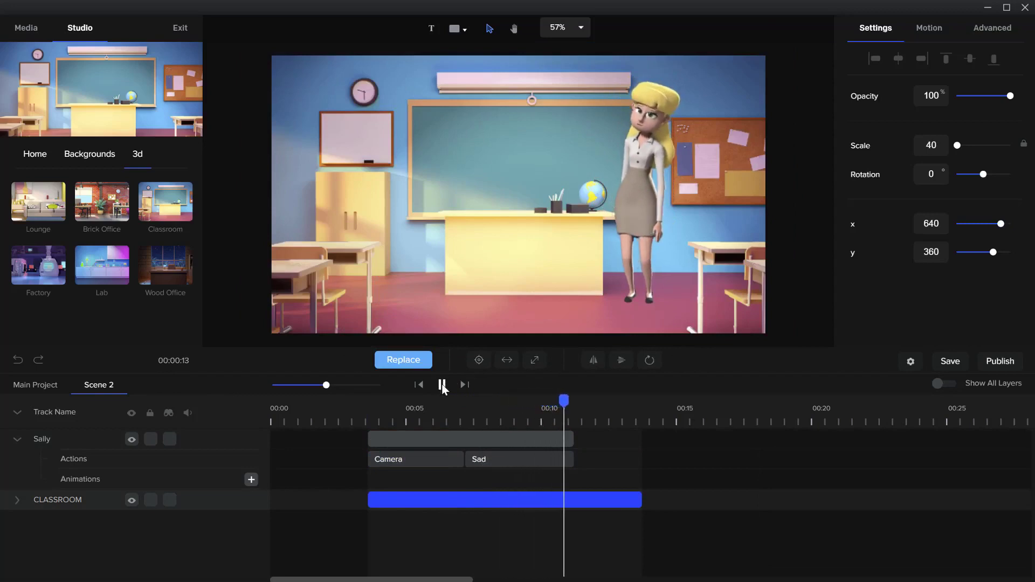
click(442, 384)
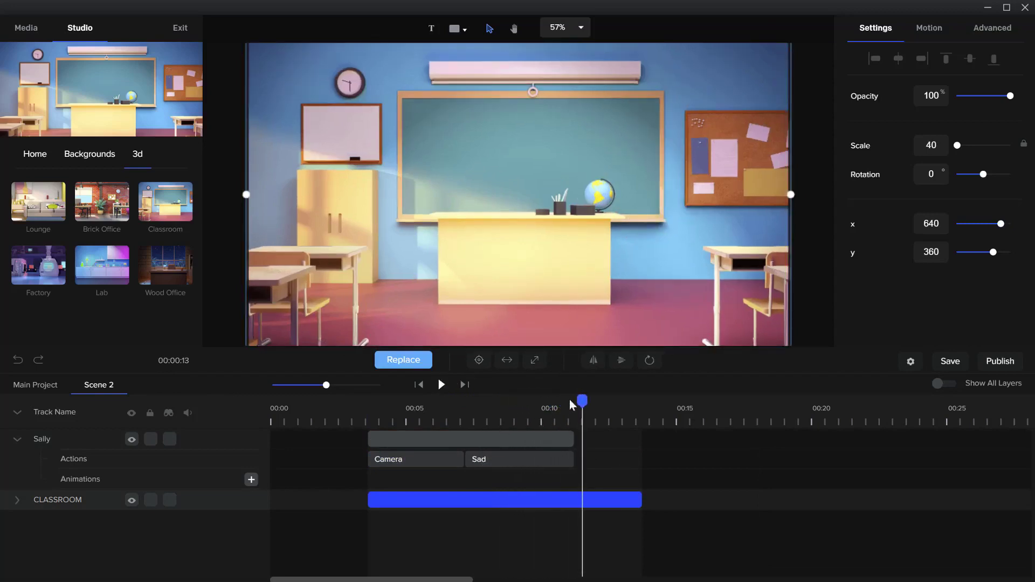
Trim the end of the Classroom clip so that it finishes together with Sally's clip.
mouse_move(582, 400)
mouse_down()
mouse_move(556, 402)
mouse_move(573, 401)
mouse_up()
click(639, 502)
drag(640, 502, 574, 502)
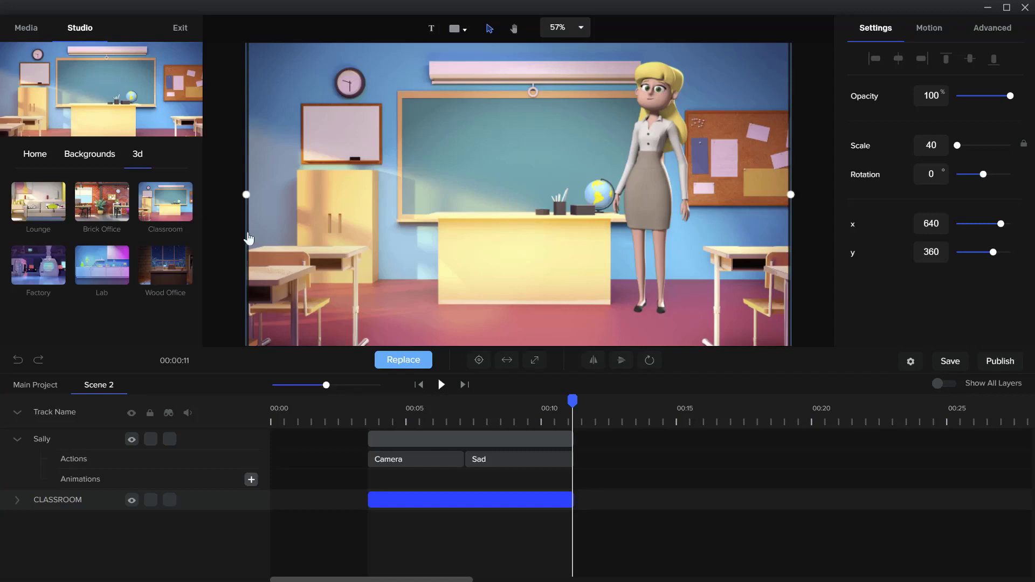
Try to add the Wood Office background to Scene 2 after the Classroom clip.
click(165, 265)
drag(573, 402, 578, 402)
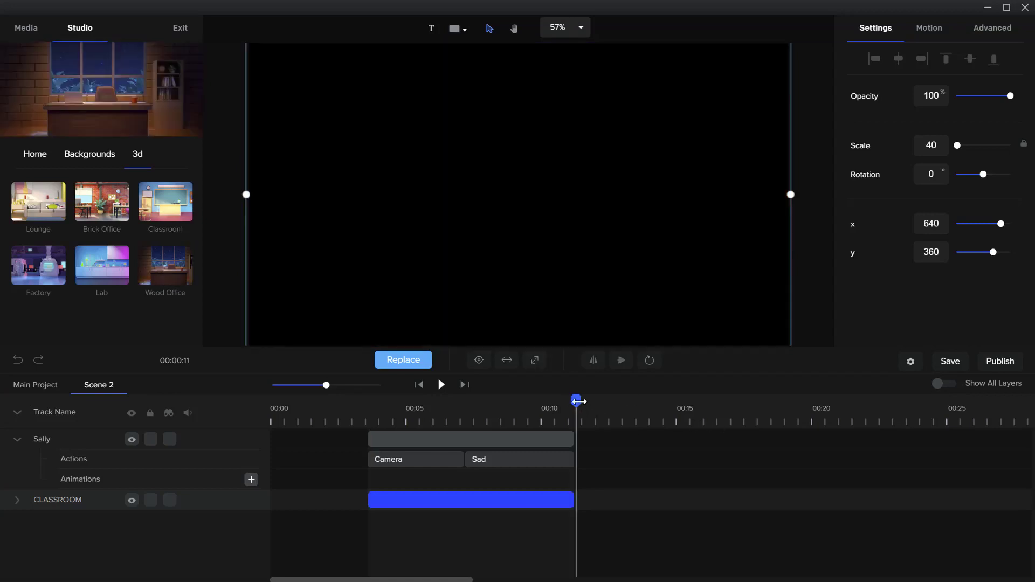
drag(162, 266, 608, 485)
Return to the Main Project, open the Welcome Scene group and delete its purple Background layer.
click(54, 387)
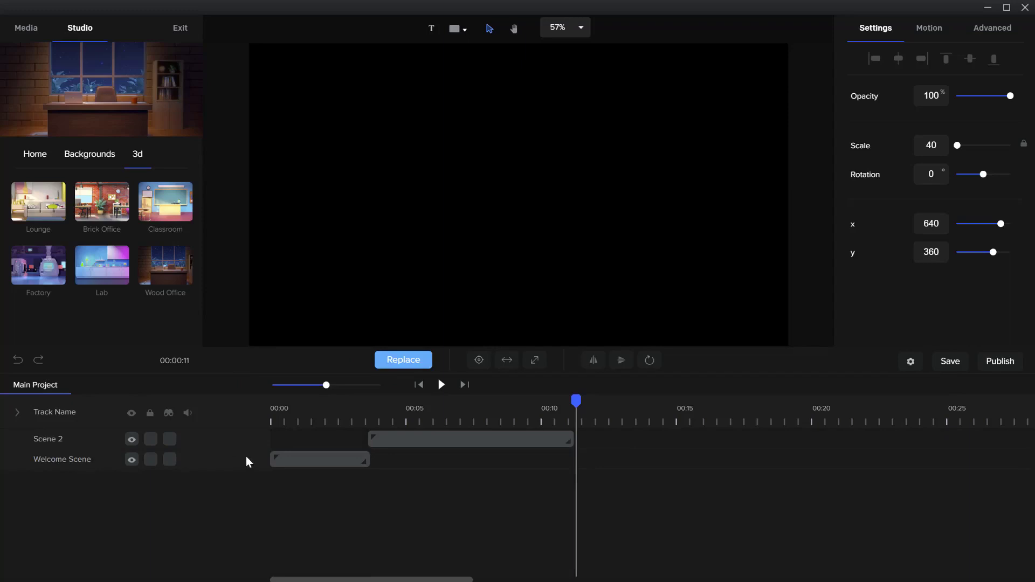
double_click(330, 462)
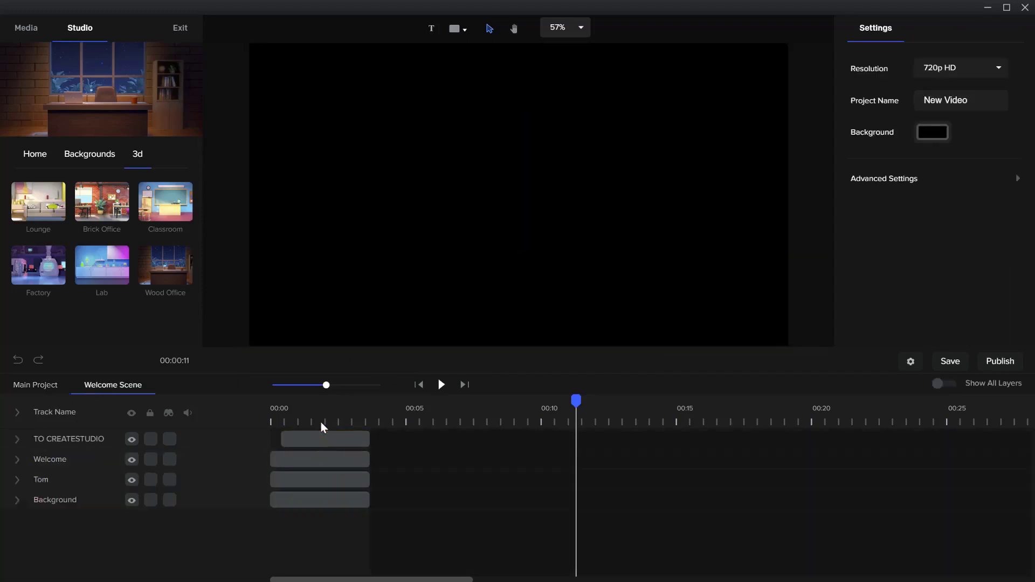
click(323, 428)
click(324, 480)
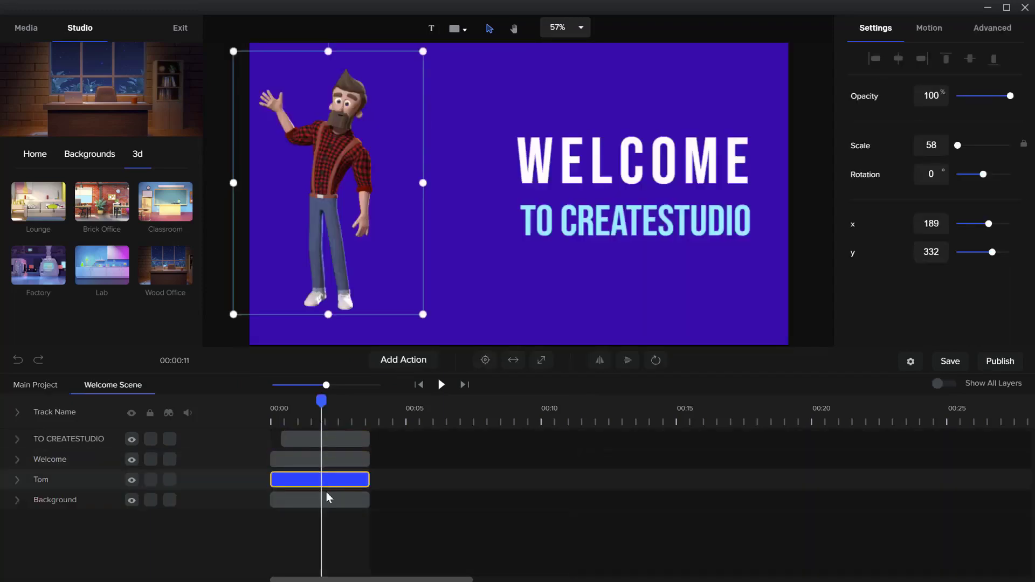
click(323, 499)
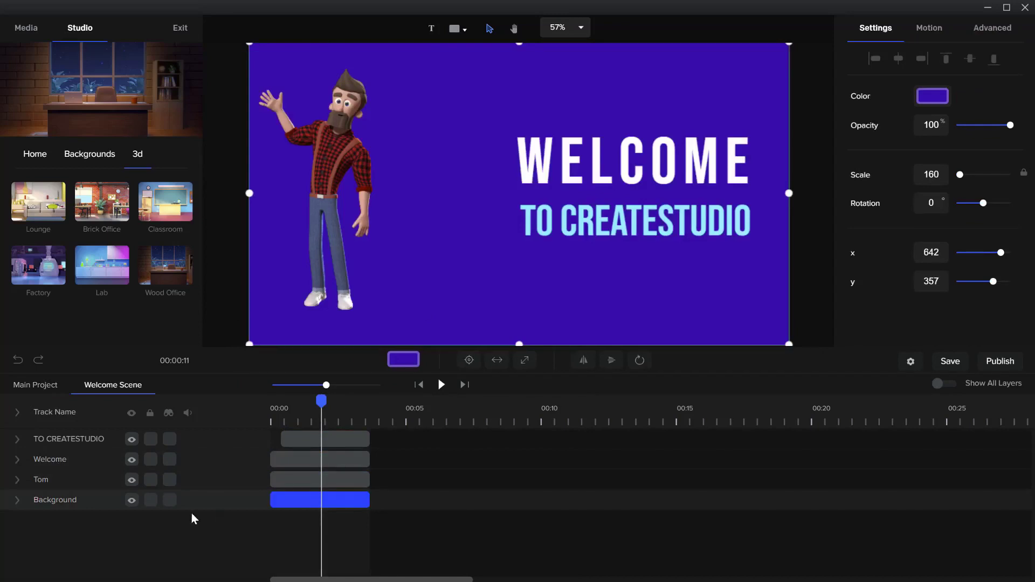
right_click(291, 497)
click(314, 447)
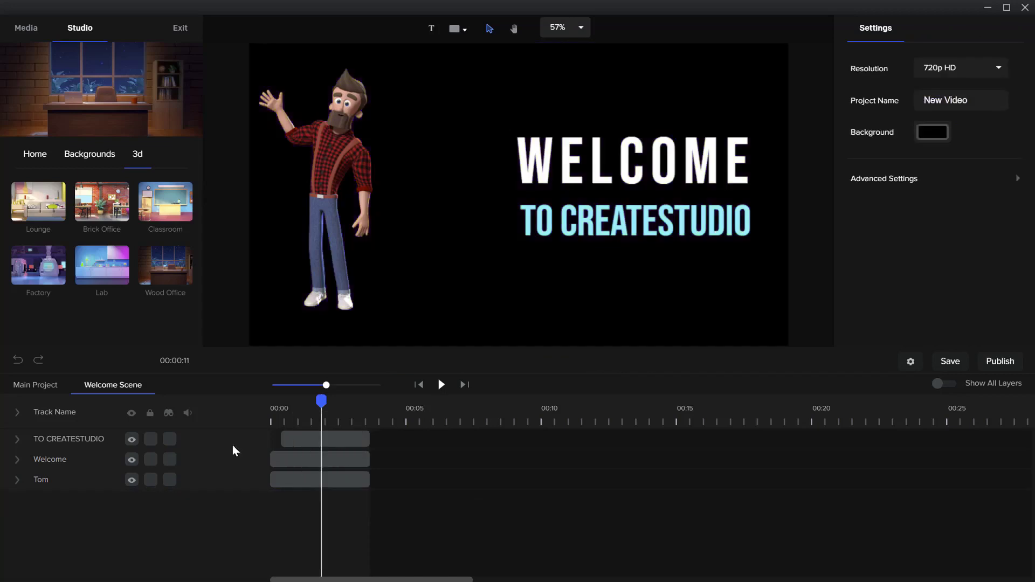
Add the Wood Office background to the Welcome Scene, beneath the Tom layer and starting at 00:00.
drag(162, 283, 420, 248)
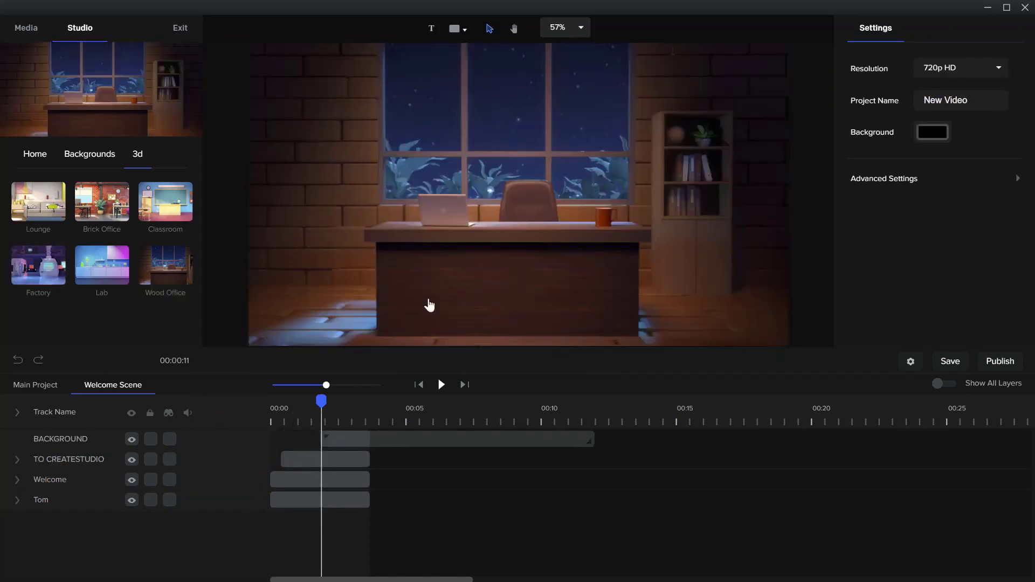
click(340, 438)
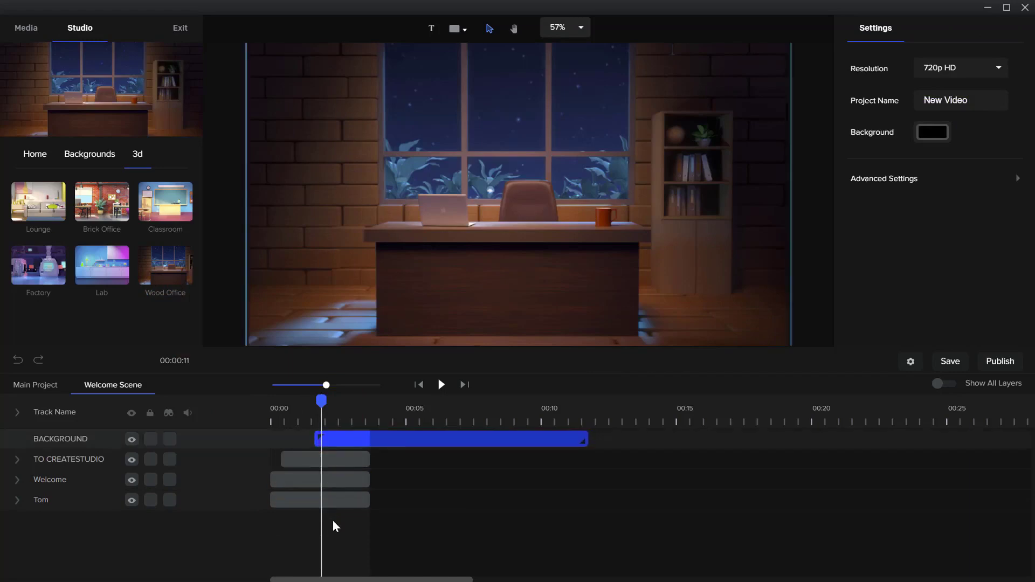
drag(102, 444, 79, 504)
drag(429, 503, 372, 498)
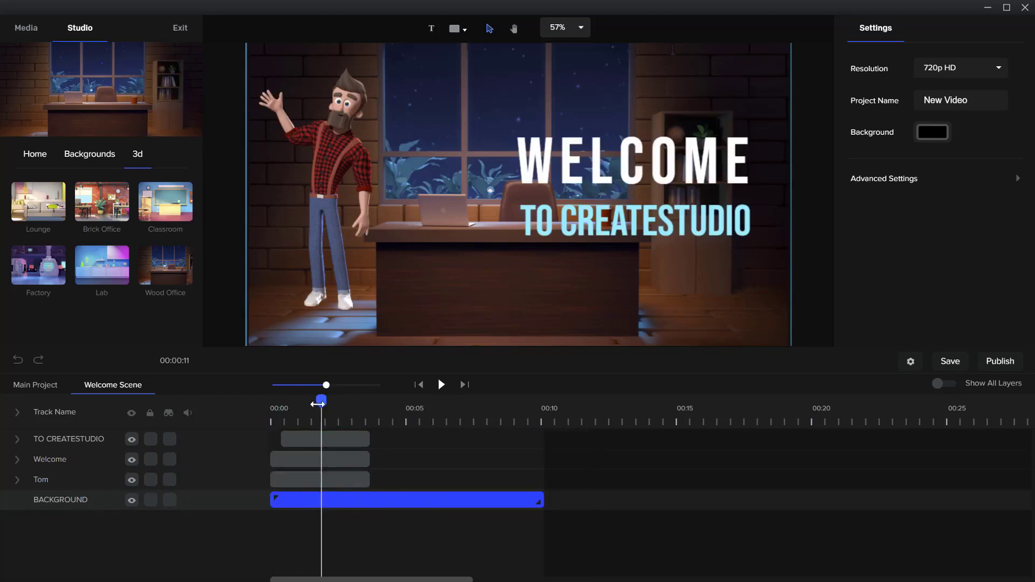
mouse_move(321, 400)
mouse_down()
mouse_move(348, 401)
mouse_move(282, 381)
mouse_move(325, 384)
mouse_up()
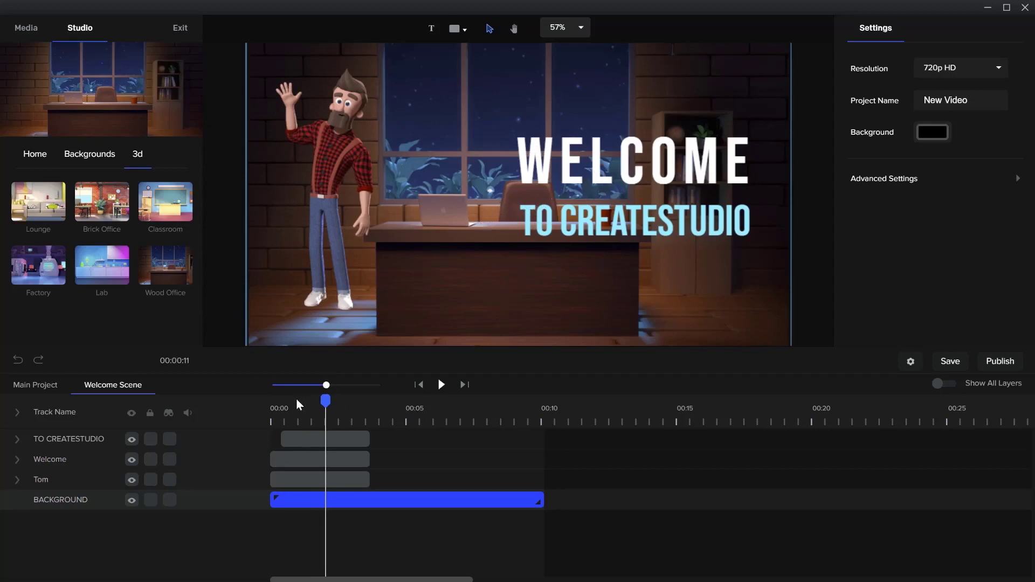
Look through the Studio asset categories and Media folders, switching the display of all layers on and off.
click(30, 156)
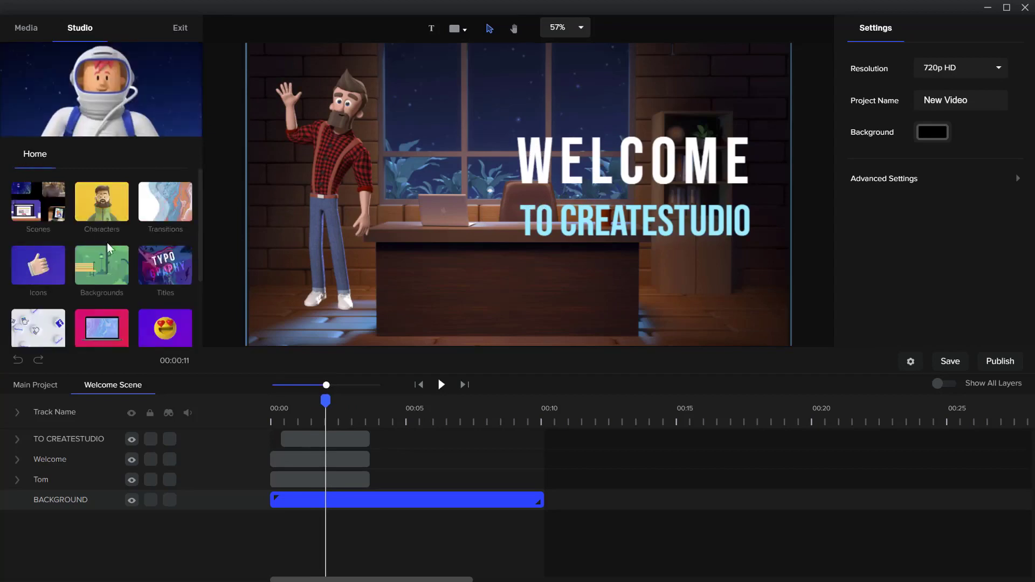
scroll(108, 242, down, 2)
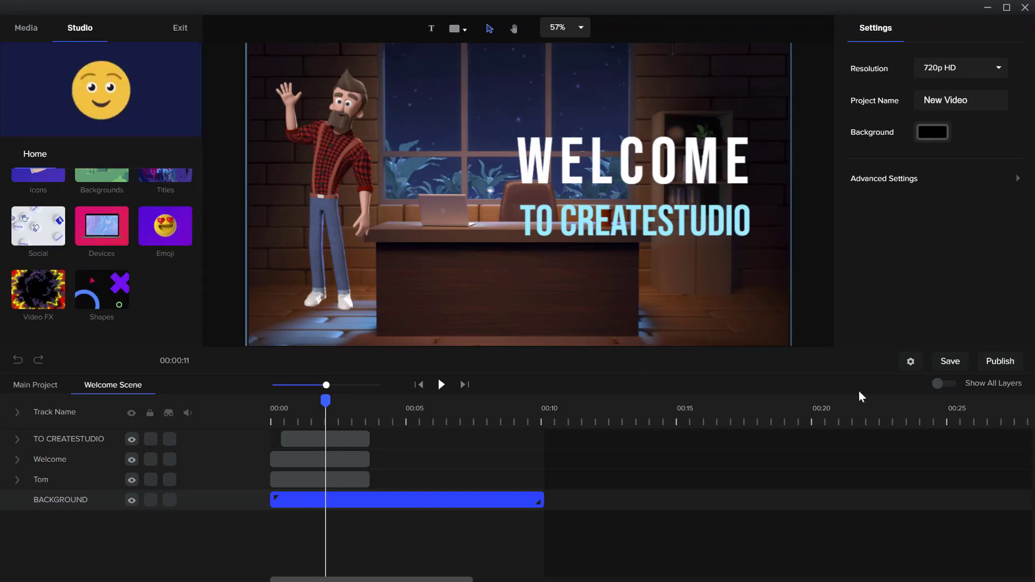
click(946, 384)
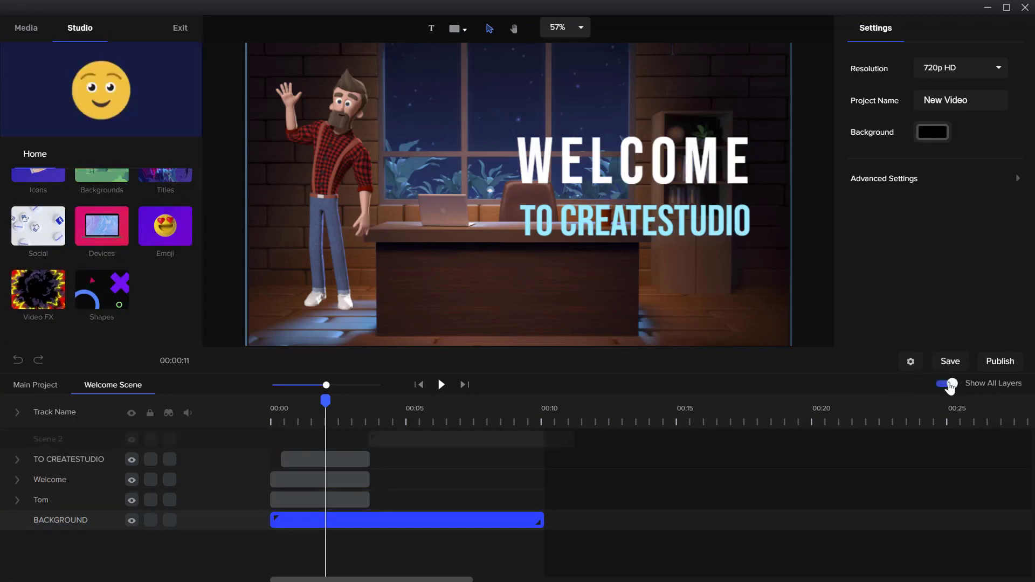
click(949, 385)
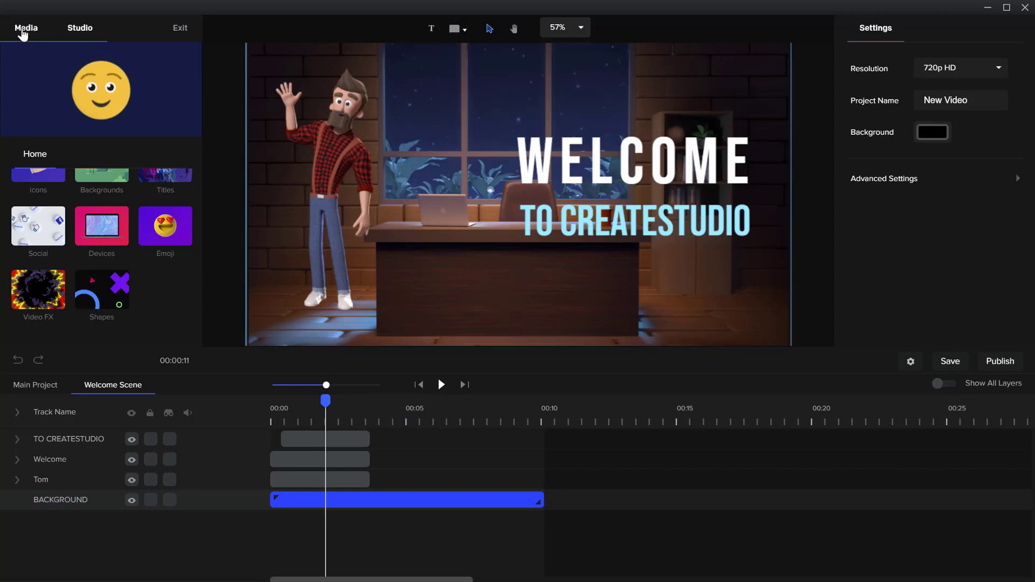
click(37, 33)
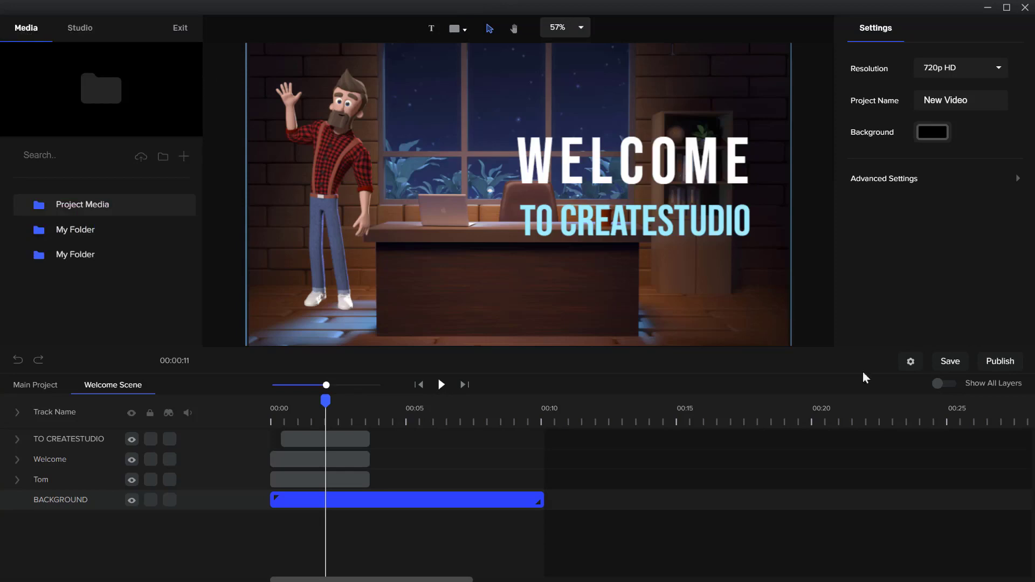
Save the project and publish it as the MP4 file video.mp4 in the Downloads folder.
click(950, 363)
click(996, 364)
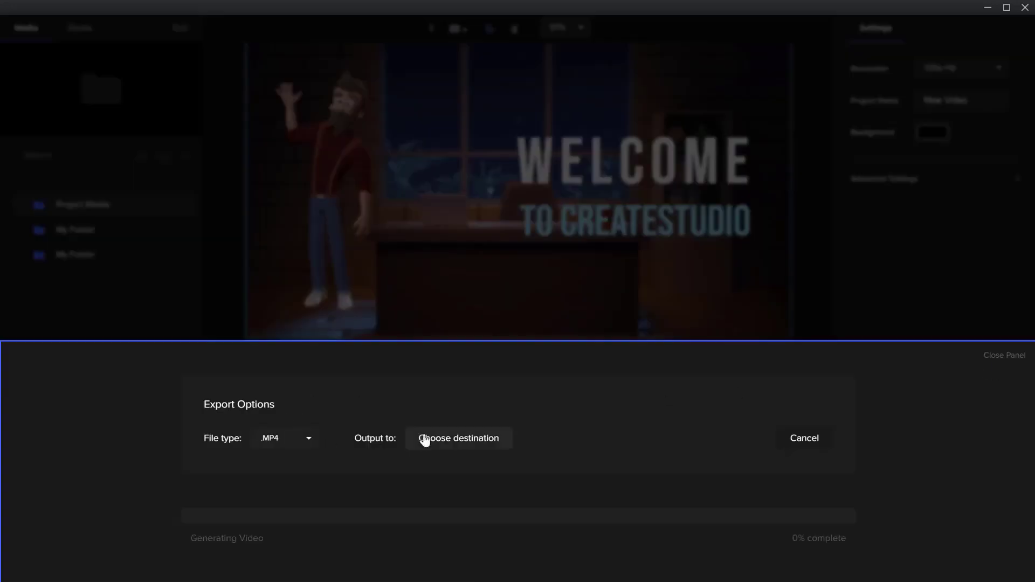
click(451, 438)
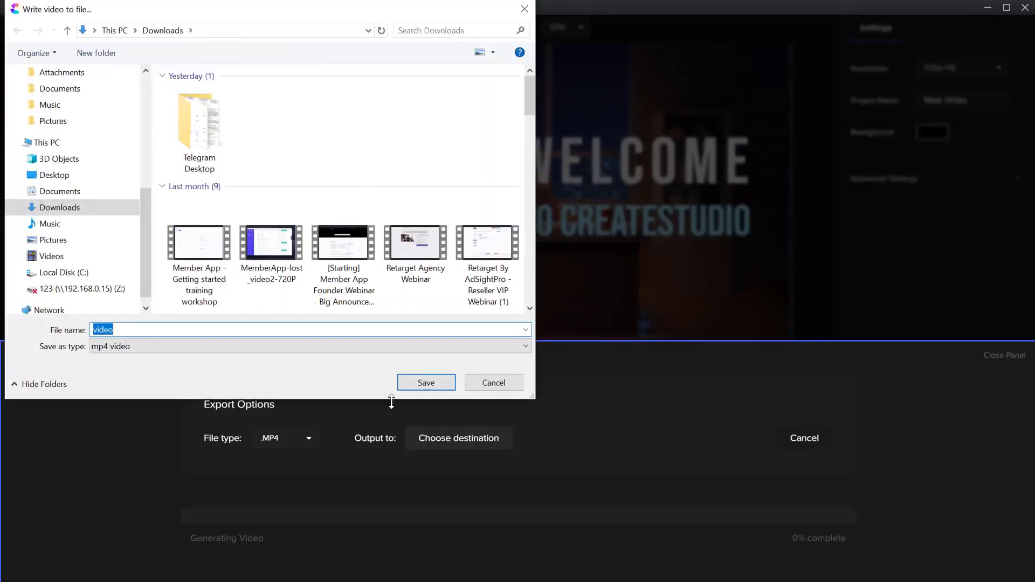
click(426, 385)
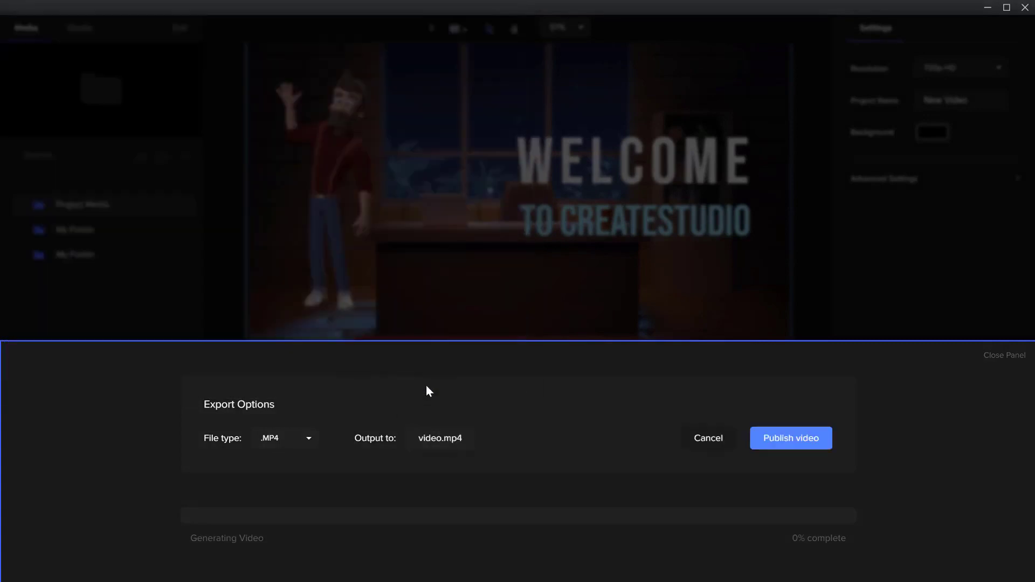
click(779, 442)
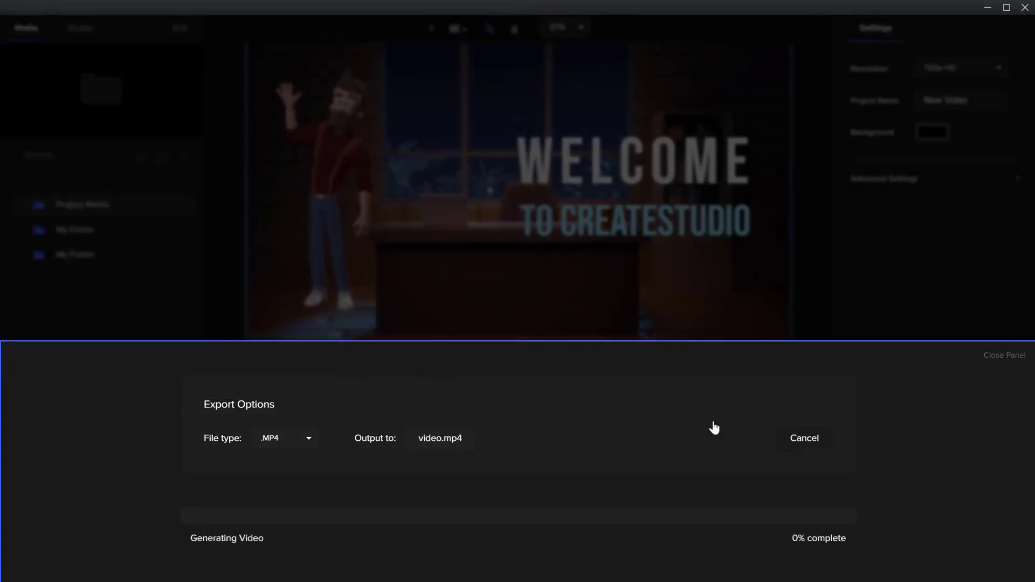